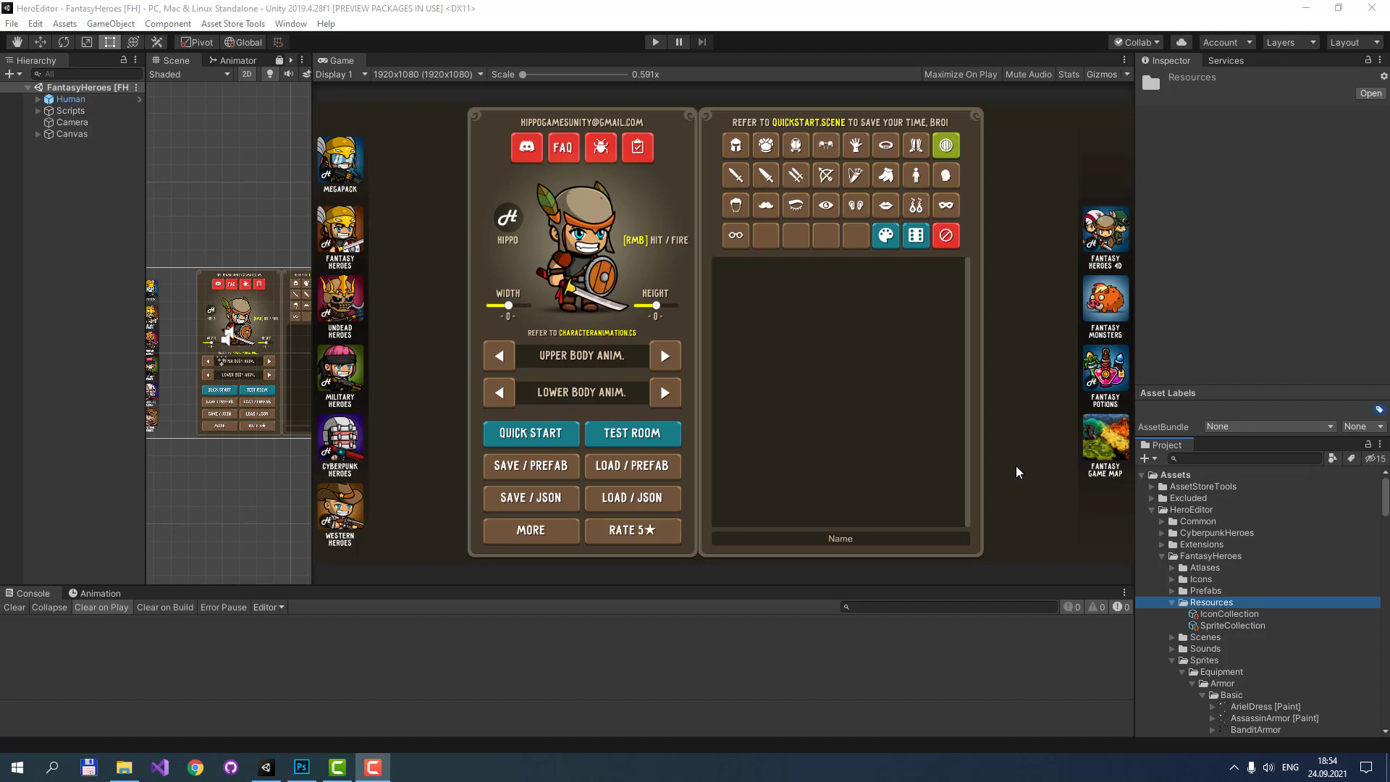
- Open the SpriteCollection asset in the FantasyHeroes Resources folder and review its body part and equipment lists
{"action": "left_click", "coordinate": [1214, 603]}
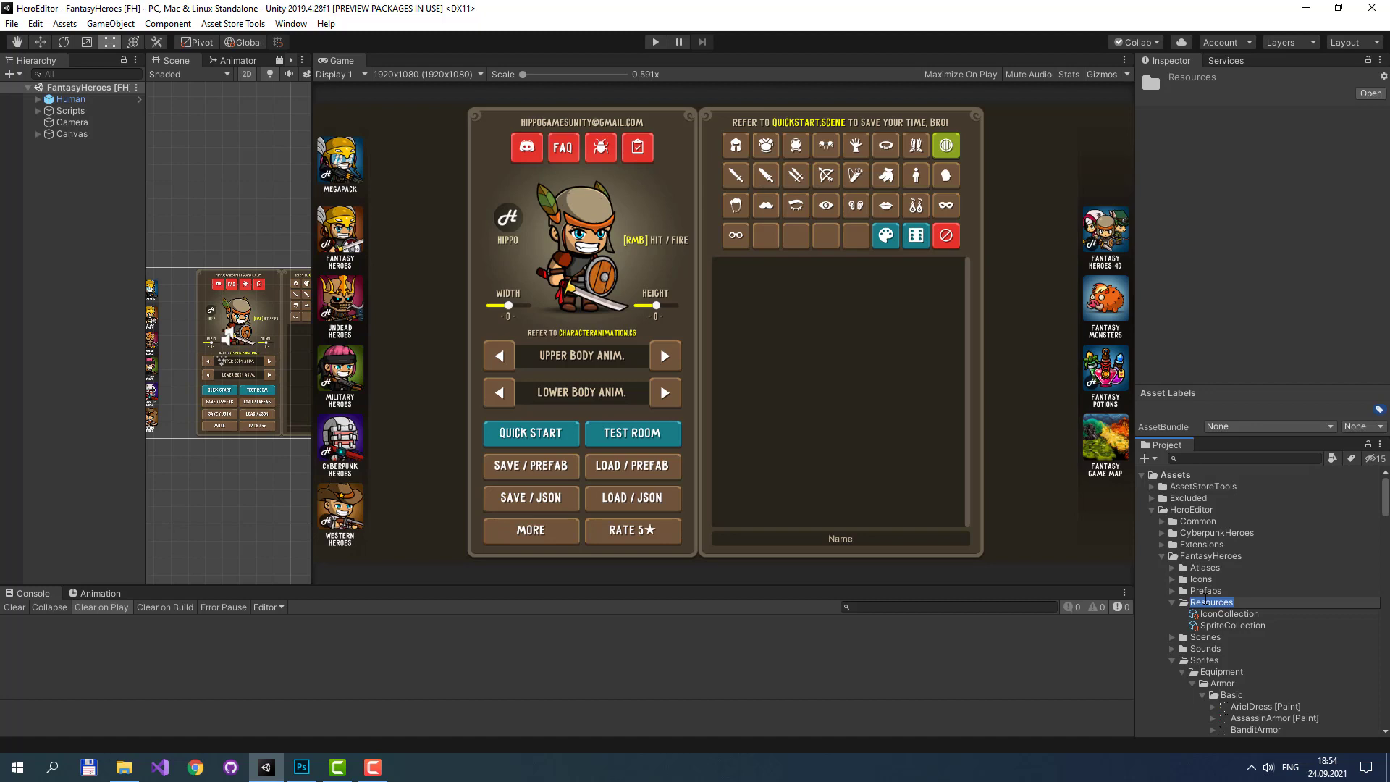
{"action": "left_click", "coordinate": [1210, 627]}
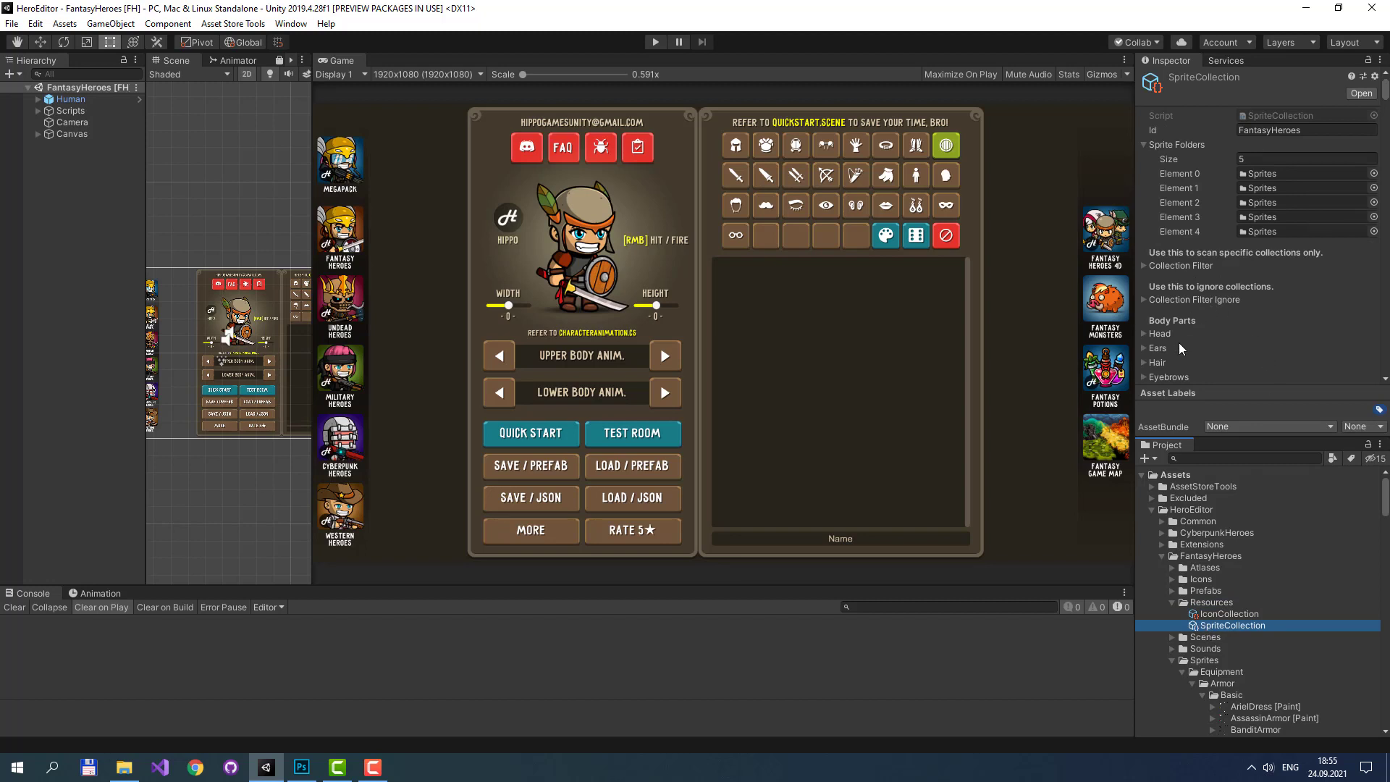
{"action": "scroll", "coordinate": [1178, 348], "scroll_direction": "down", "scroll_amount": 3}
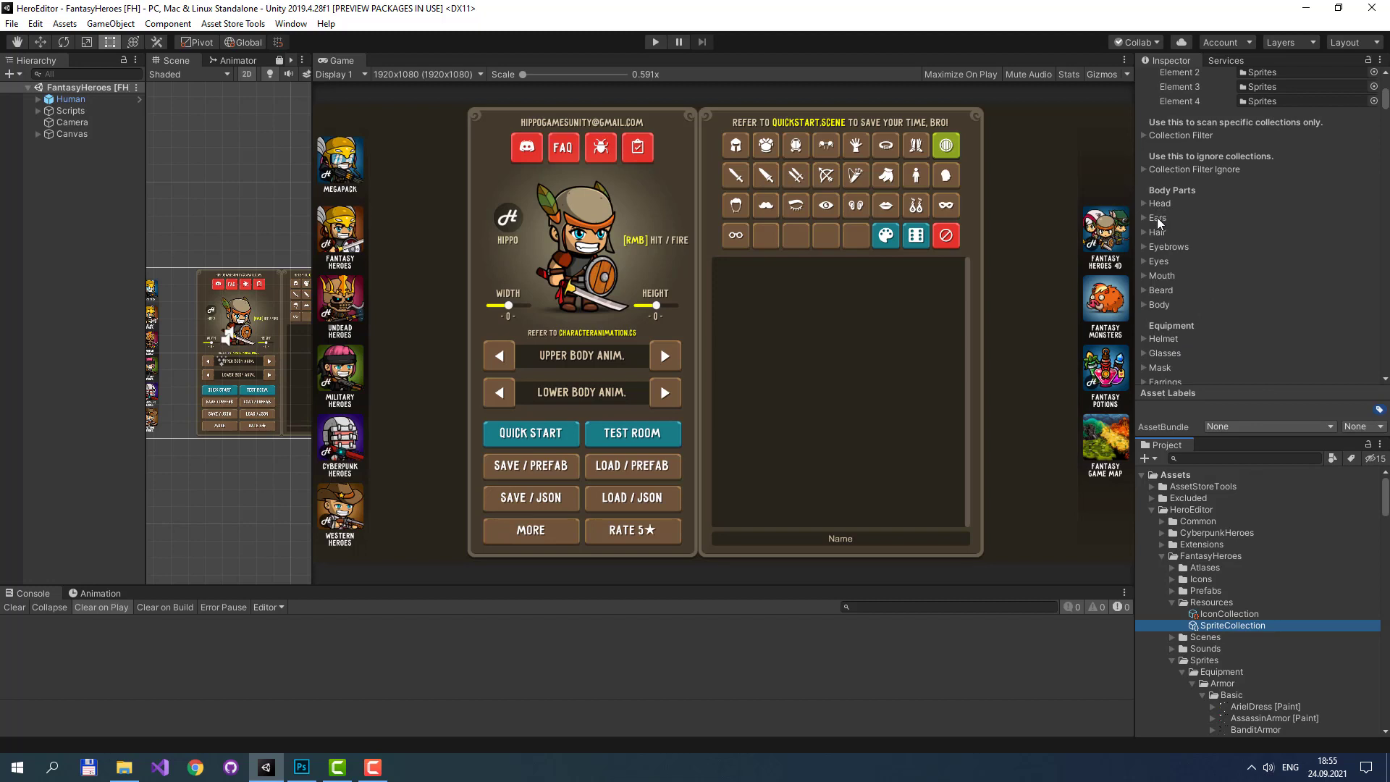
{"action": "scroll", "coordinate": [1193, 306], "scroll_direction": "down", "scroll_amount": 3}
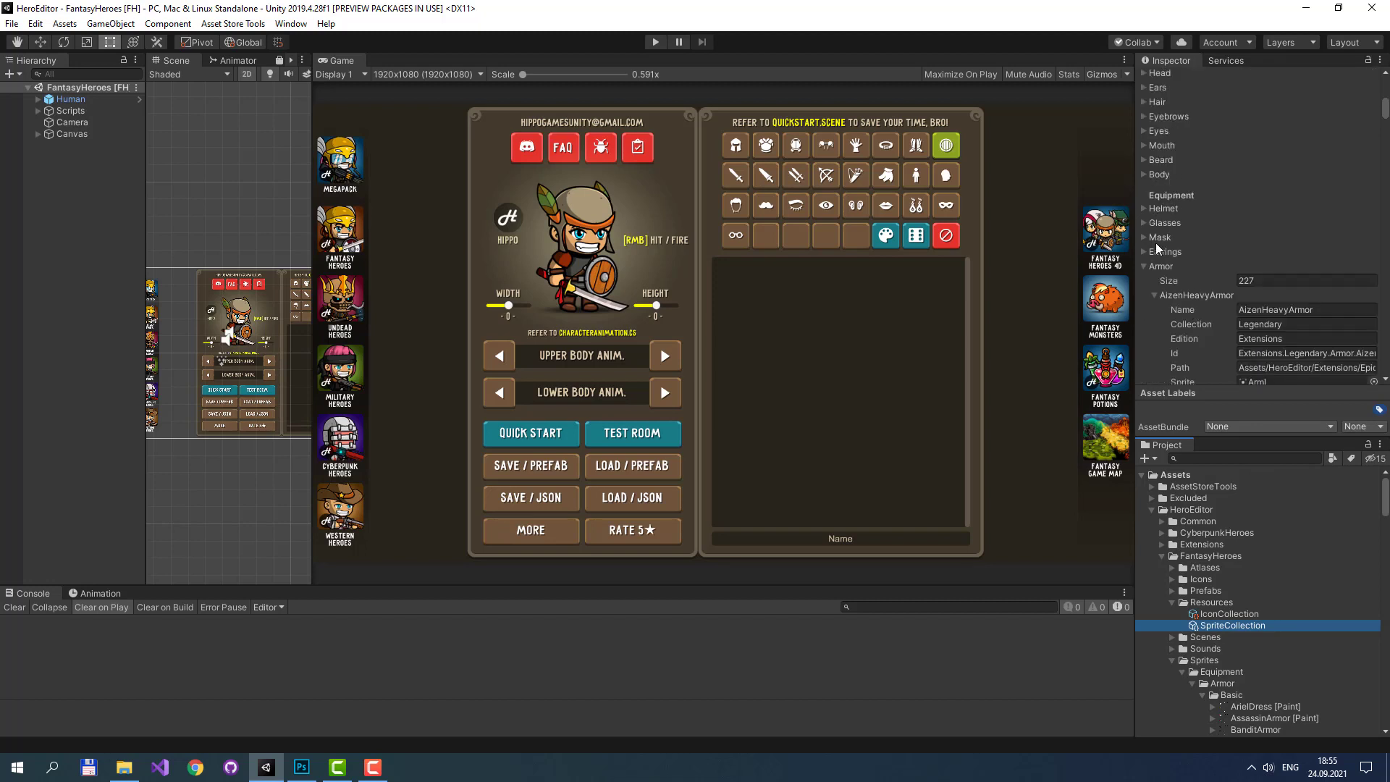
{"action": "left_click", "coordinate": [1144, 267]}
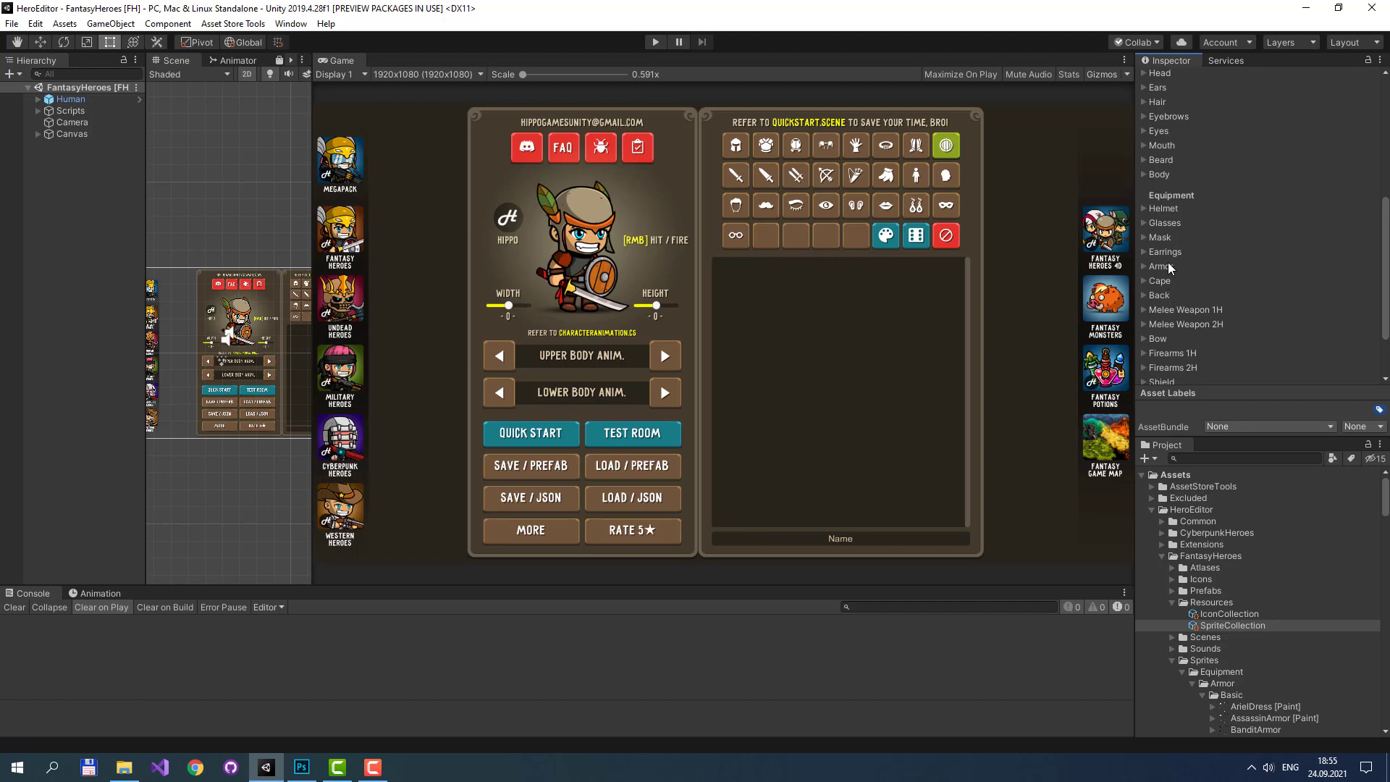
- Examine the fields of the AdvancedDipperHat entry in the Helmet list and collapse the list
{"action": "left_click", "coordinate": [1144, 209]}
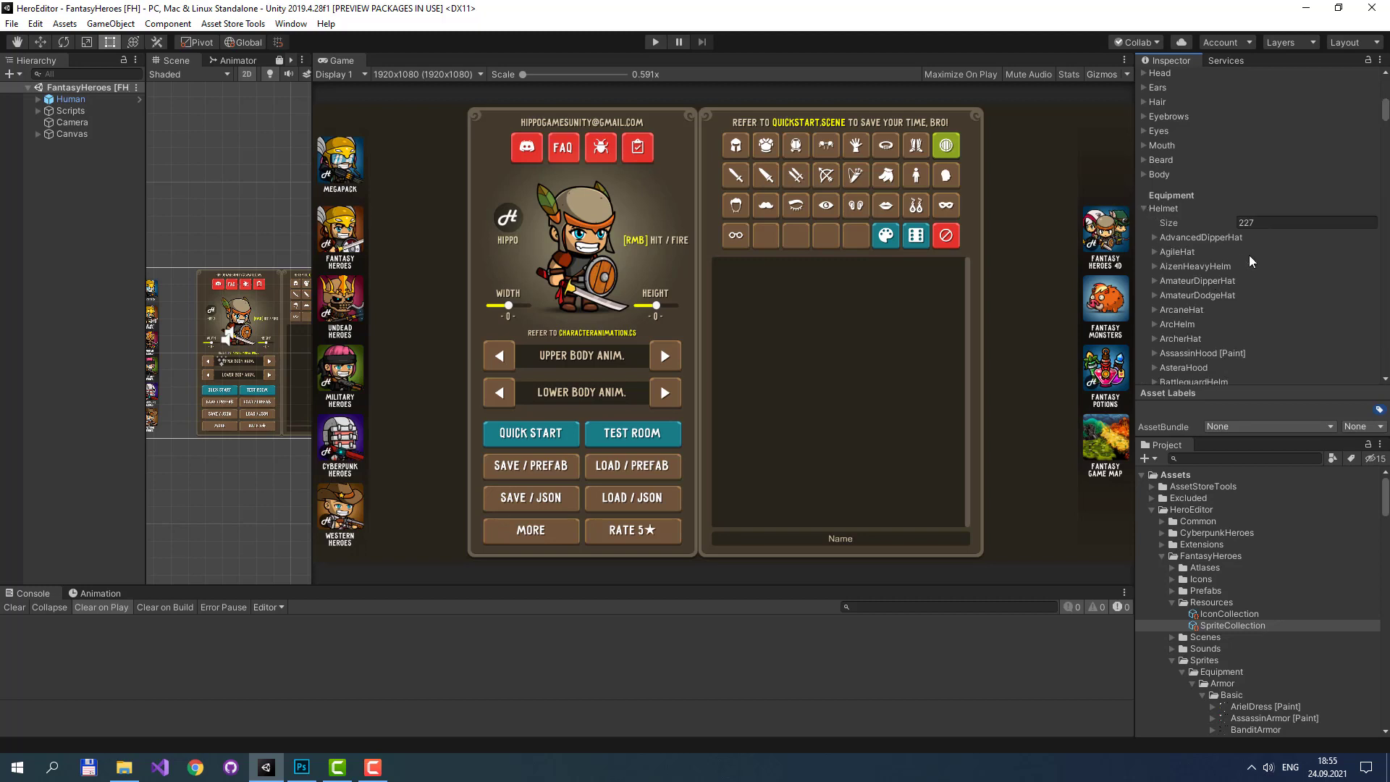
{"action": "left_click", "coordinate": [1154, 237]}
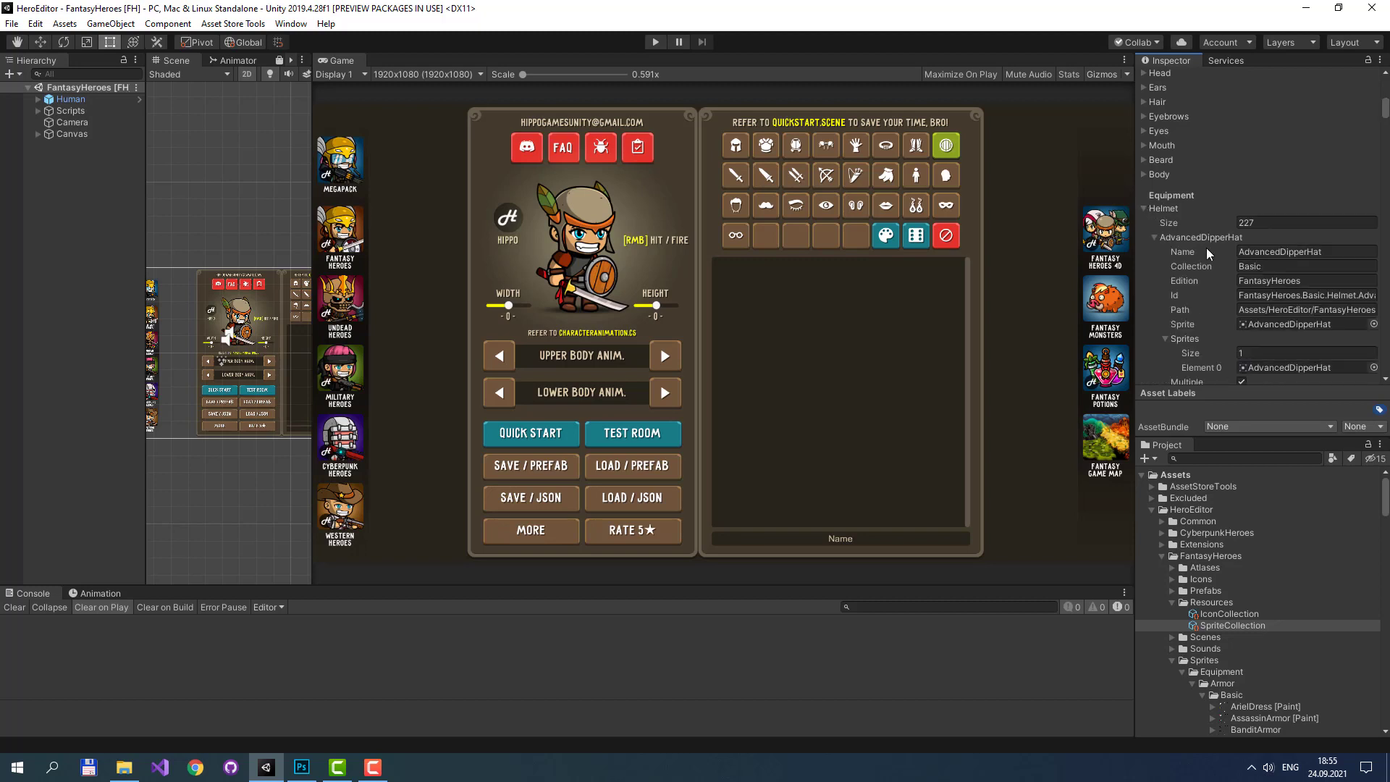
{"action": "scroll", "coordinate": [1209, 249], "scroll_direction": "down", "scroll_amount": 3}
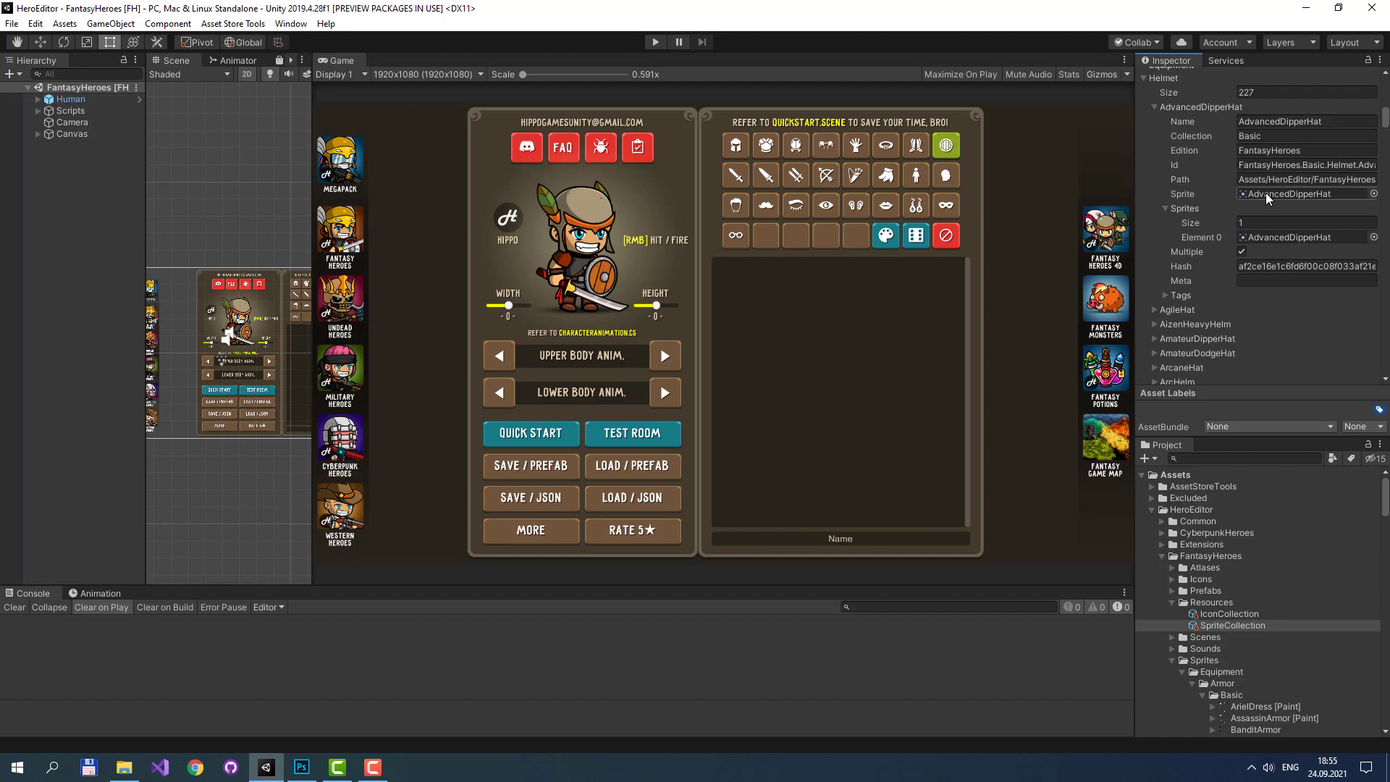
{"action": "scroll", "coordinate": [1261, 191], "scroll_direction": "up", "scroll_amount": 3}
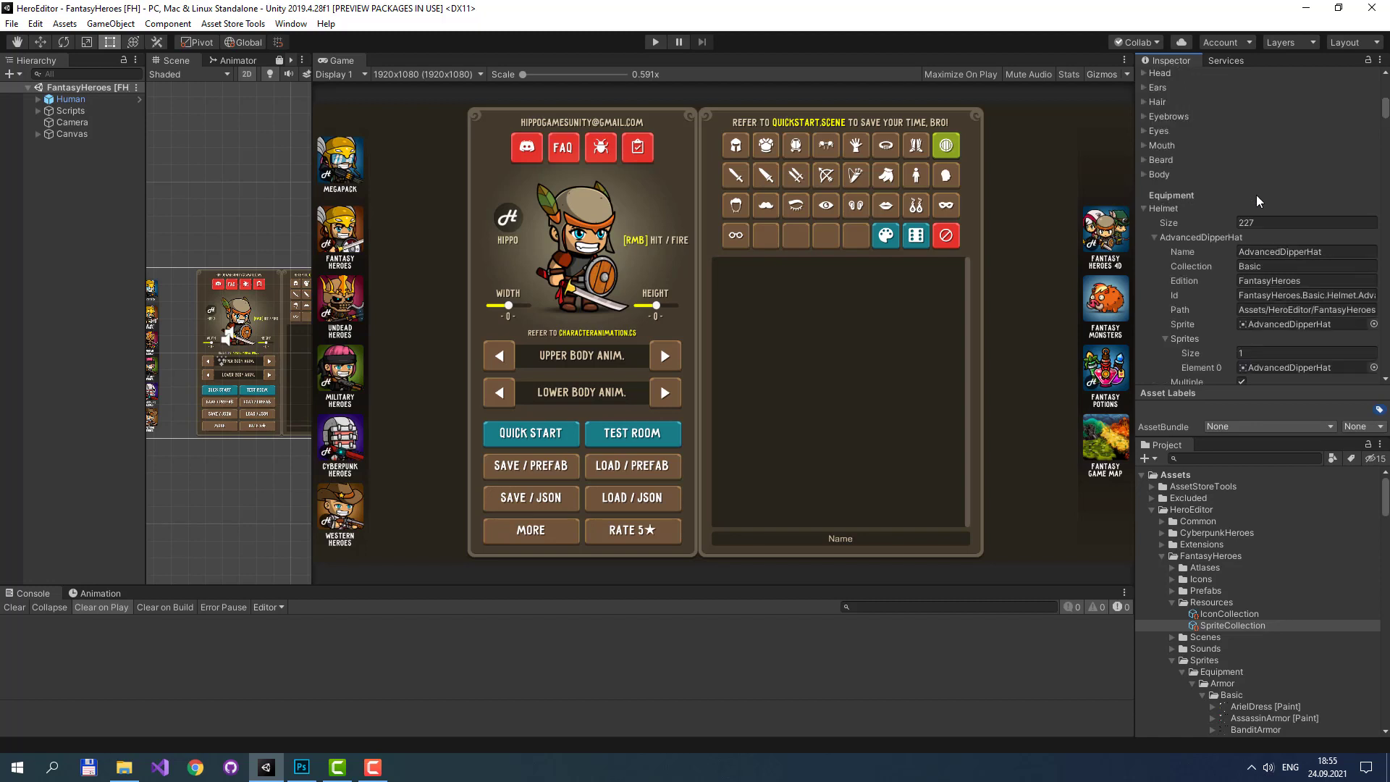
{"action": "left_click", "coordinate": [1153, 237]}
{"action": "left_click", "coordinate": [1144, 207]}
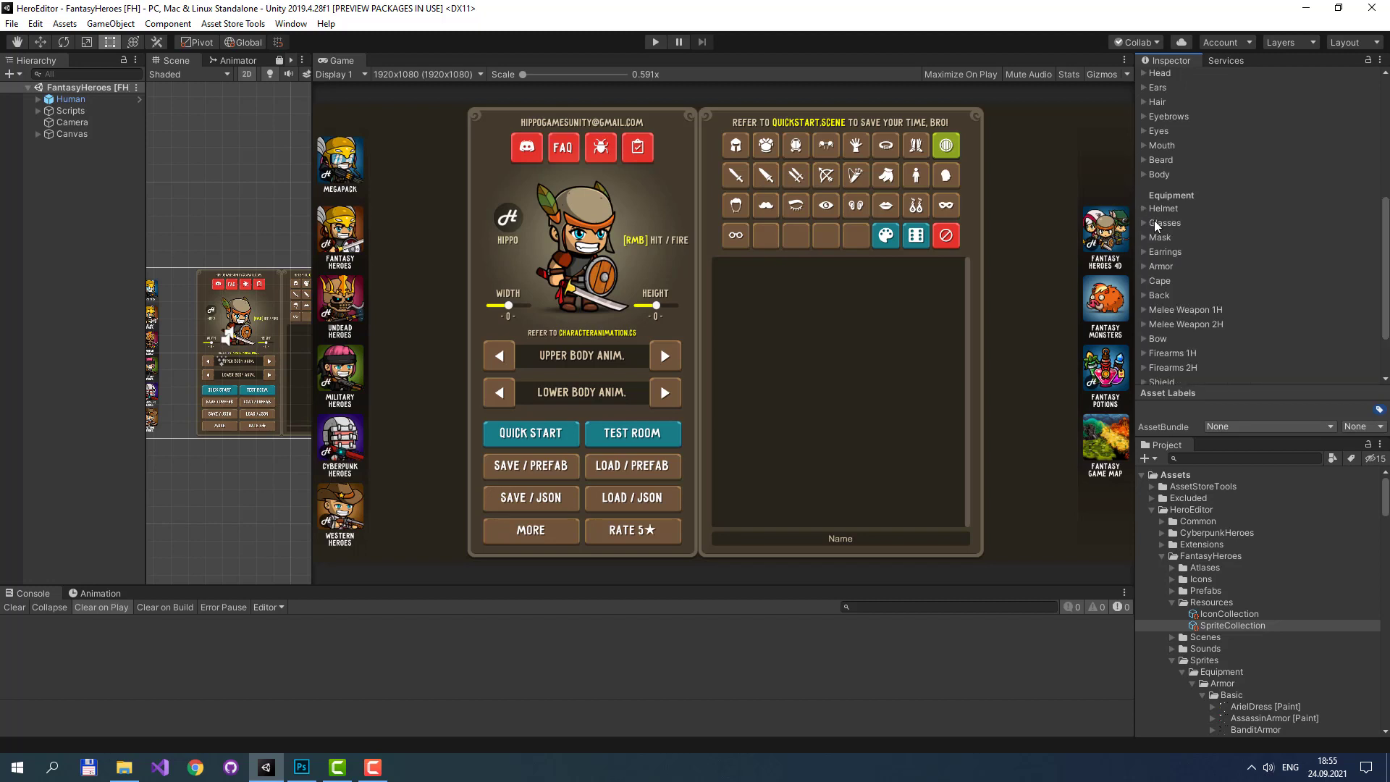
- Examine the AizenHeavyArmor entry's Id and individual sprites in the Armor list, and collapse the list
{"action": "left_click", "coordinate": [1144, 267]}
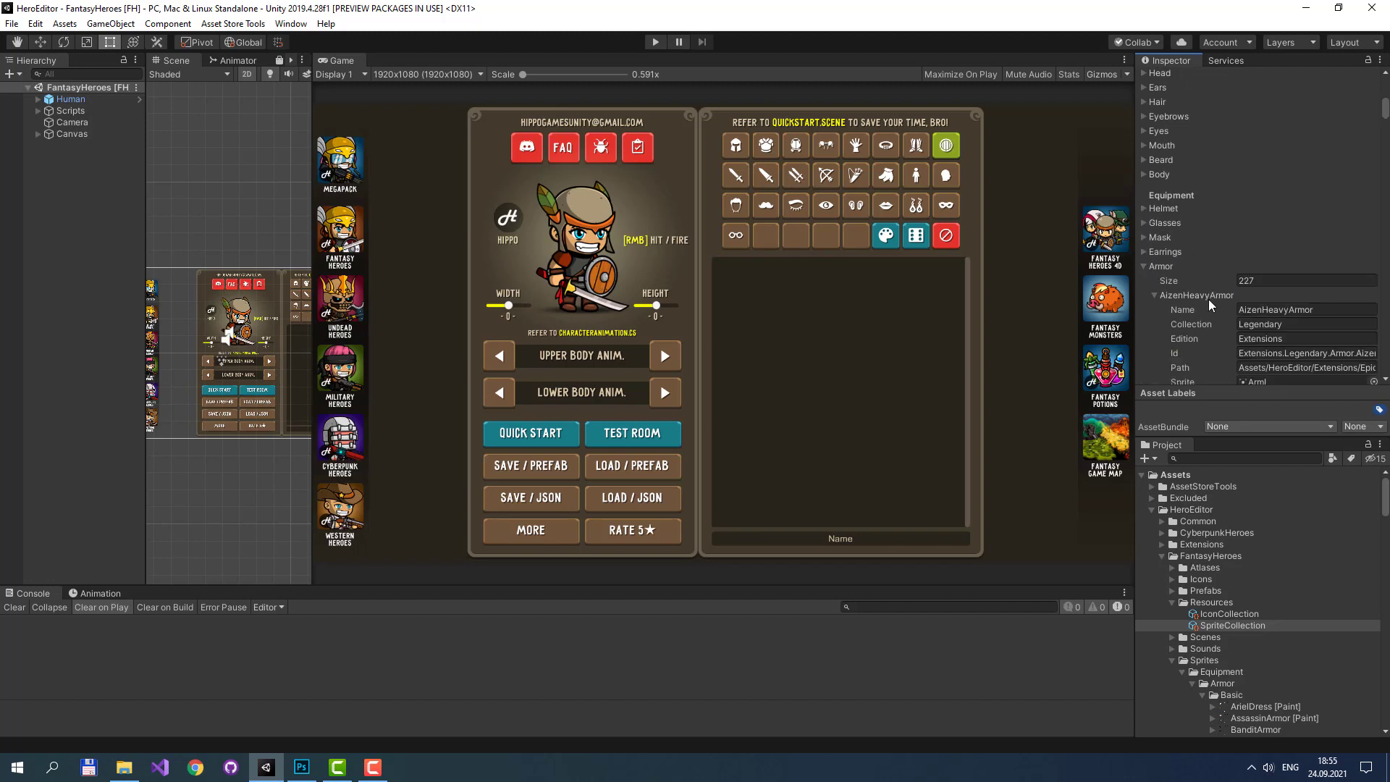
{"action": "scroll", "coordinate": [1217, 299], "scroll_direction": "down", "scroll_amount": 3}
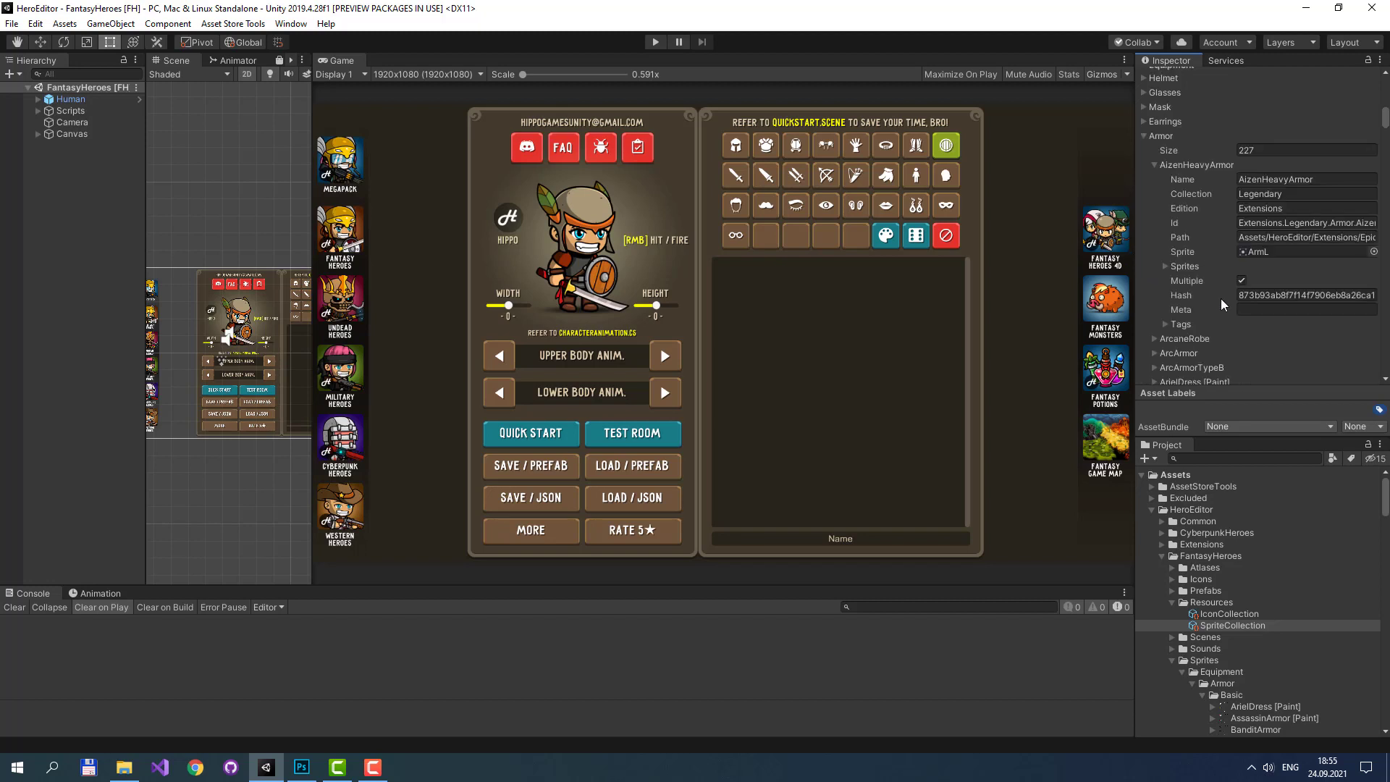
{"action": "left_click", "coordinate": [1165, 267]}
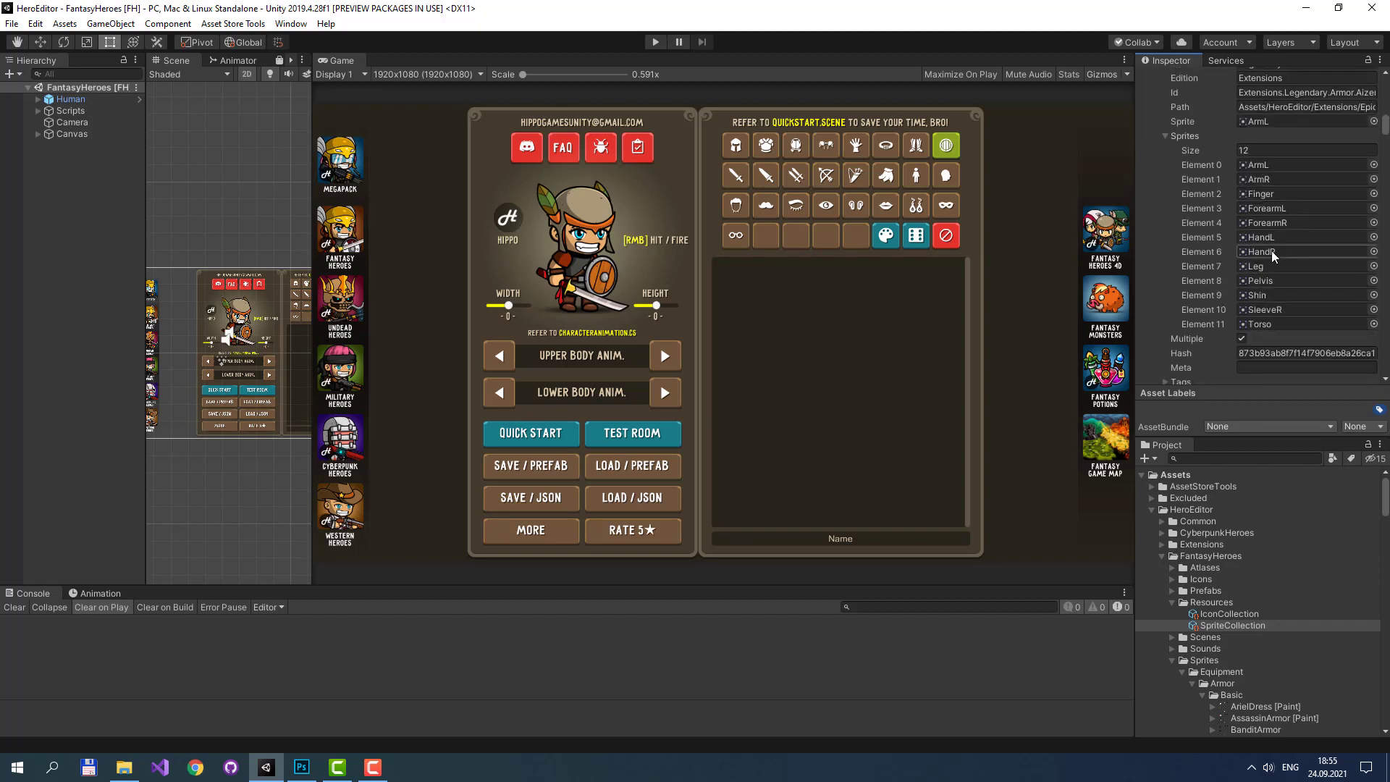
{"action": "left_click", "coordinate": [1255, 225]}
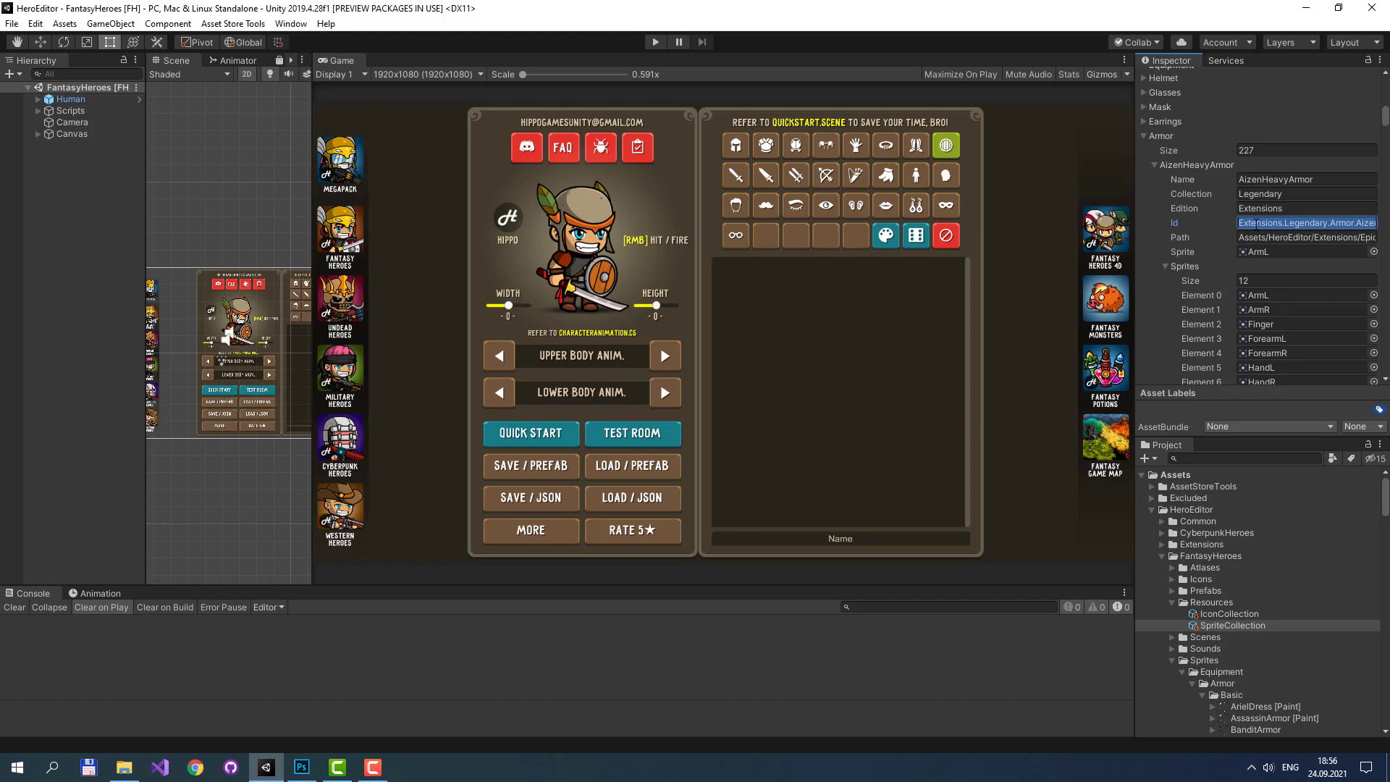
{"action": "left_click", "coordinate": [1144, 134]}
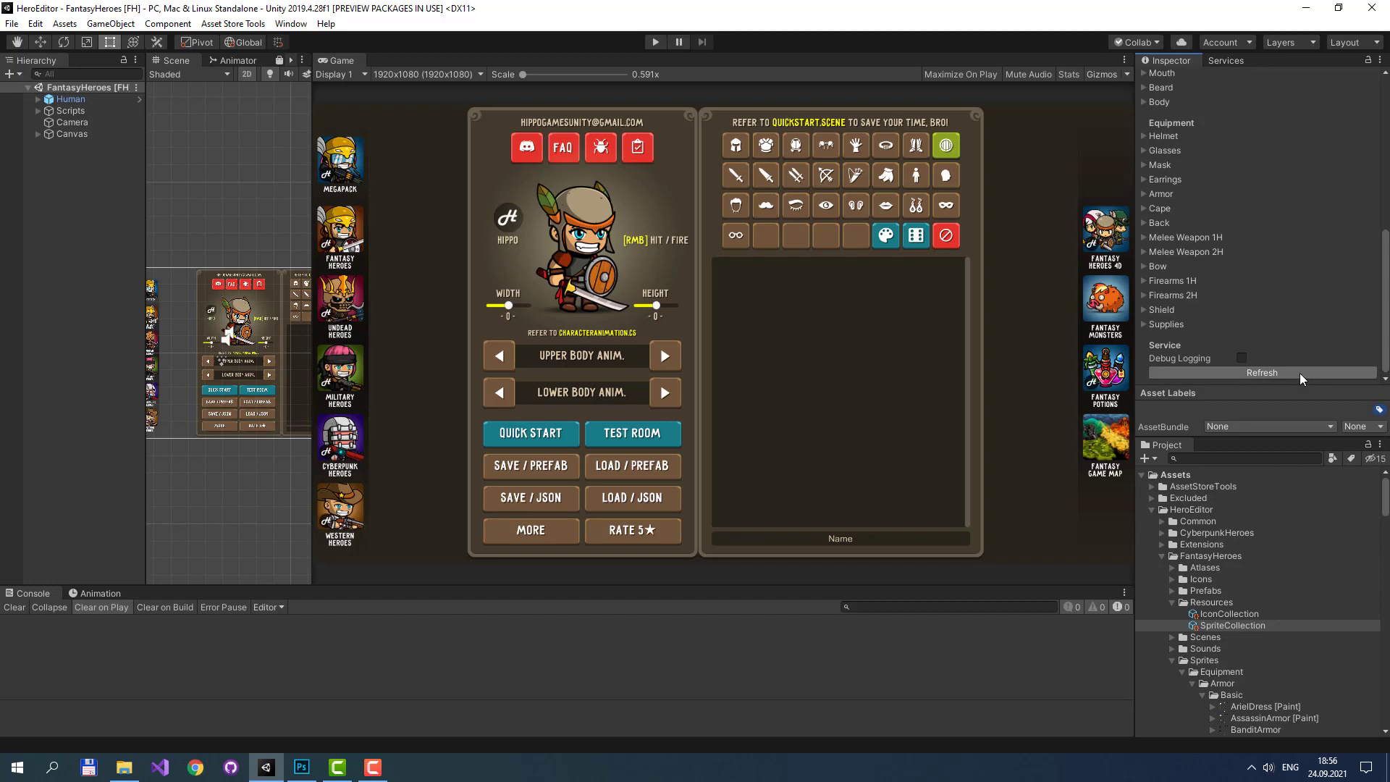
{"action": "scroll", "coordinate": [1387, 346], "scroll_direction": "up", "scroll_amount": 10}
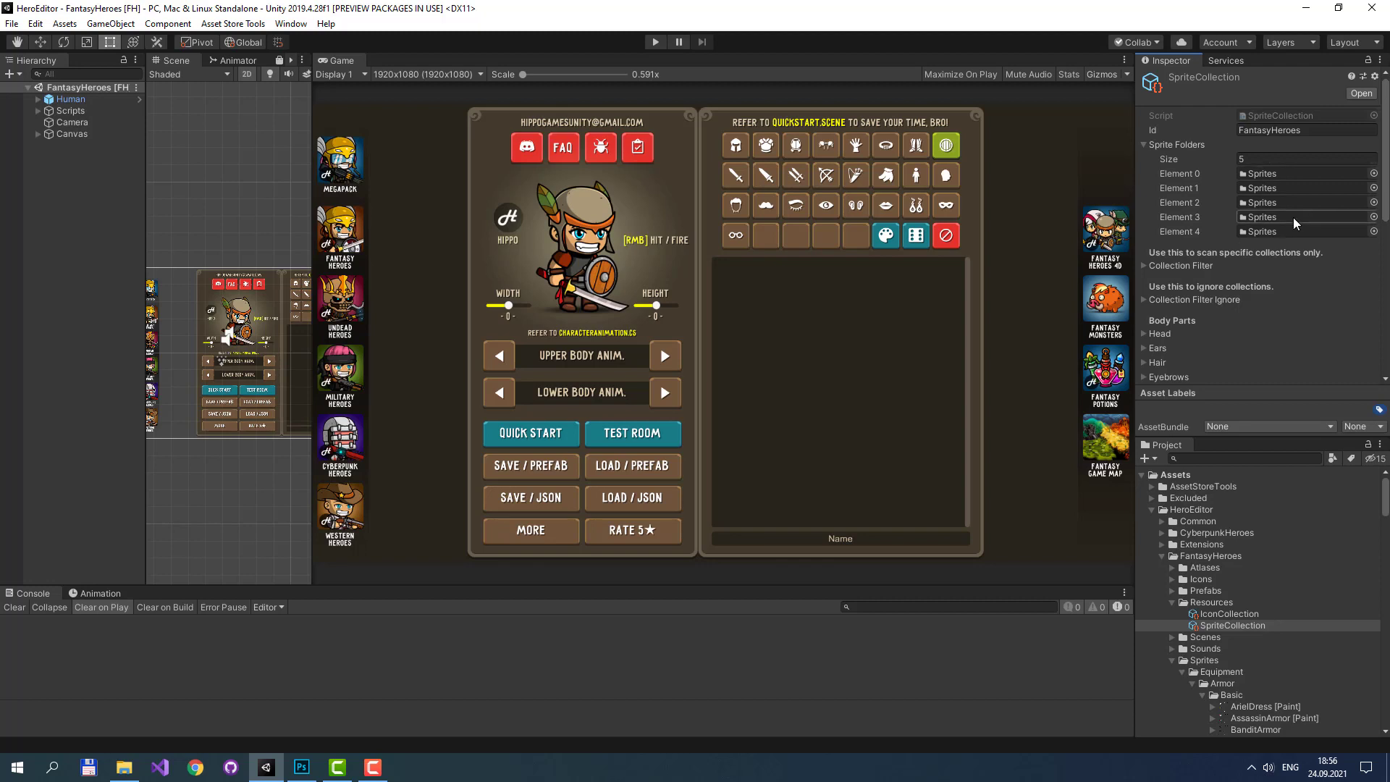
- Open the IconCollection asset, review its icon entries and locate the folders referenced under Icon Folders in the project
{"action": "left_click", "coordinate": [1229, 613]}
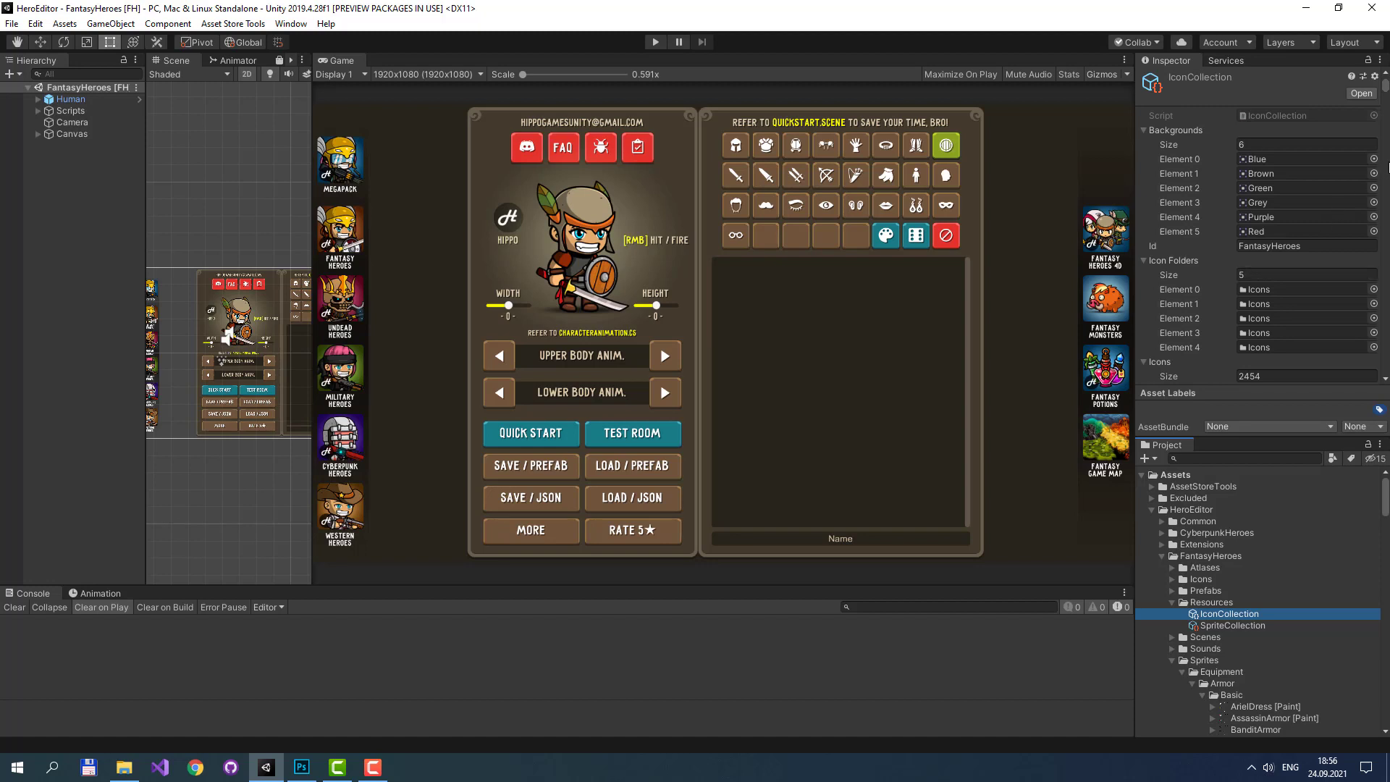
{"action": "left_click_drag", "start_coordinate": [1385, 88], "coordinate": [1385, 366]}
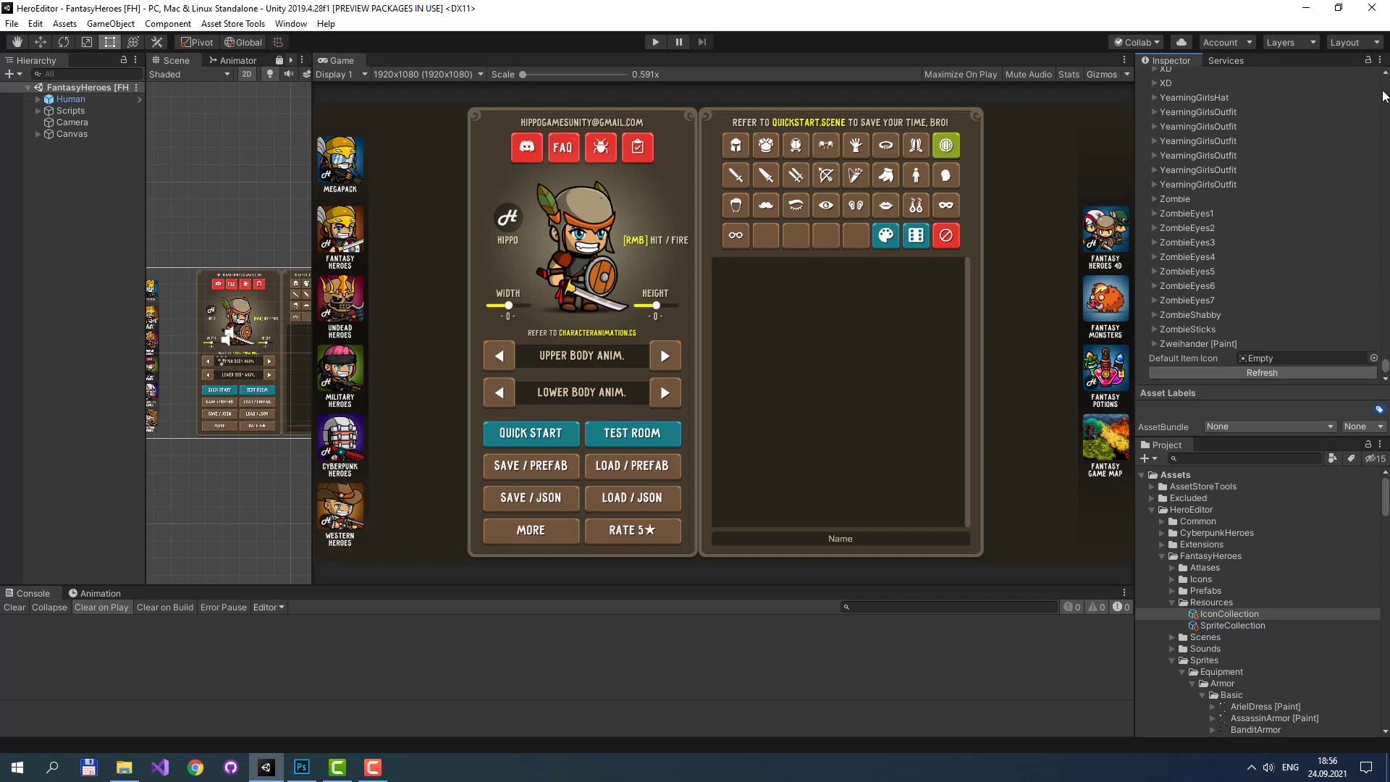
{"action": "scroll", "coordinate": [1383, 96], "scroll_direction": "up", "scroll_amount": 10}
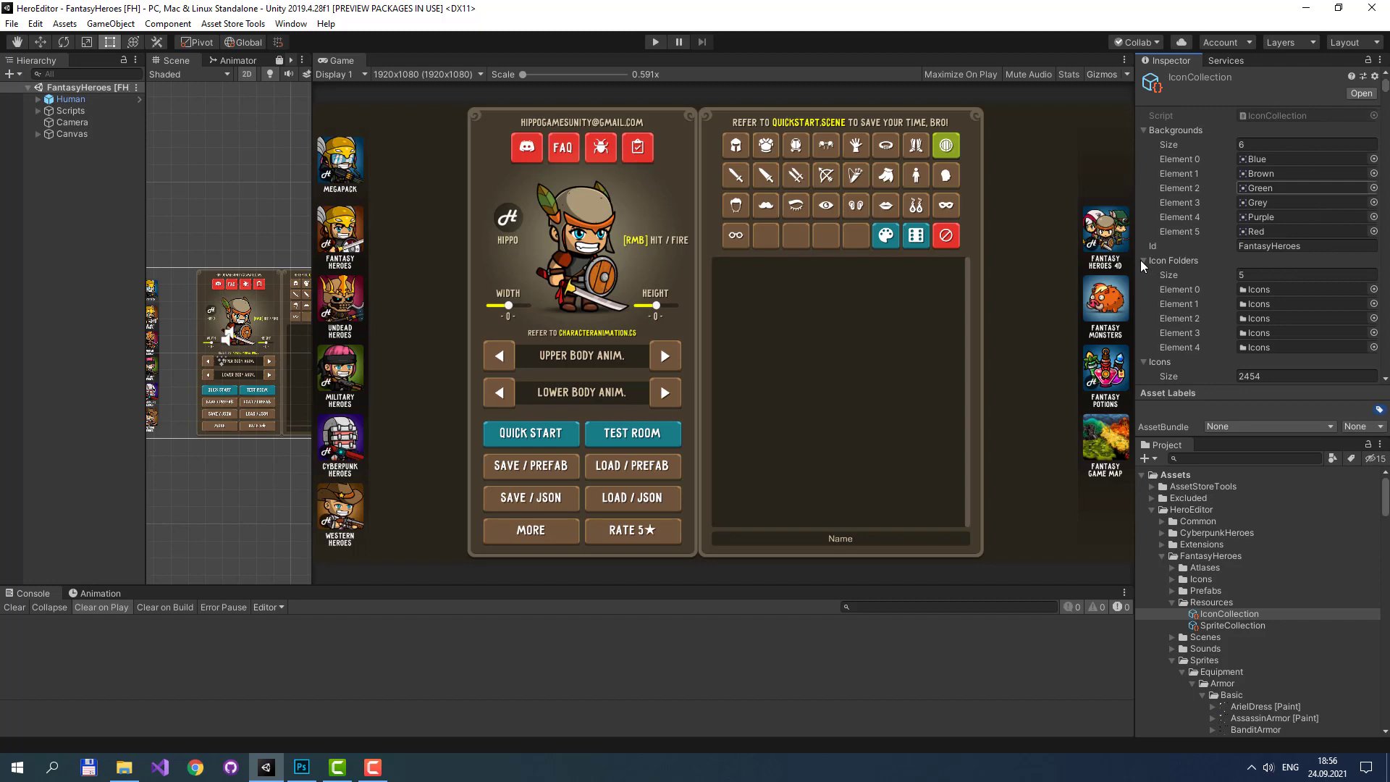
{"action": "left_click", "coordinate": [1262, 346]}
{"action": "left_click", "coordinate": [1269, 316]}
{"action": "left_click", "coordinate": [1274, 301]}
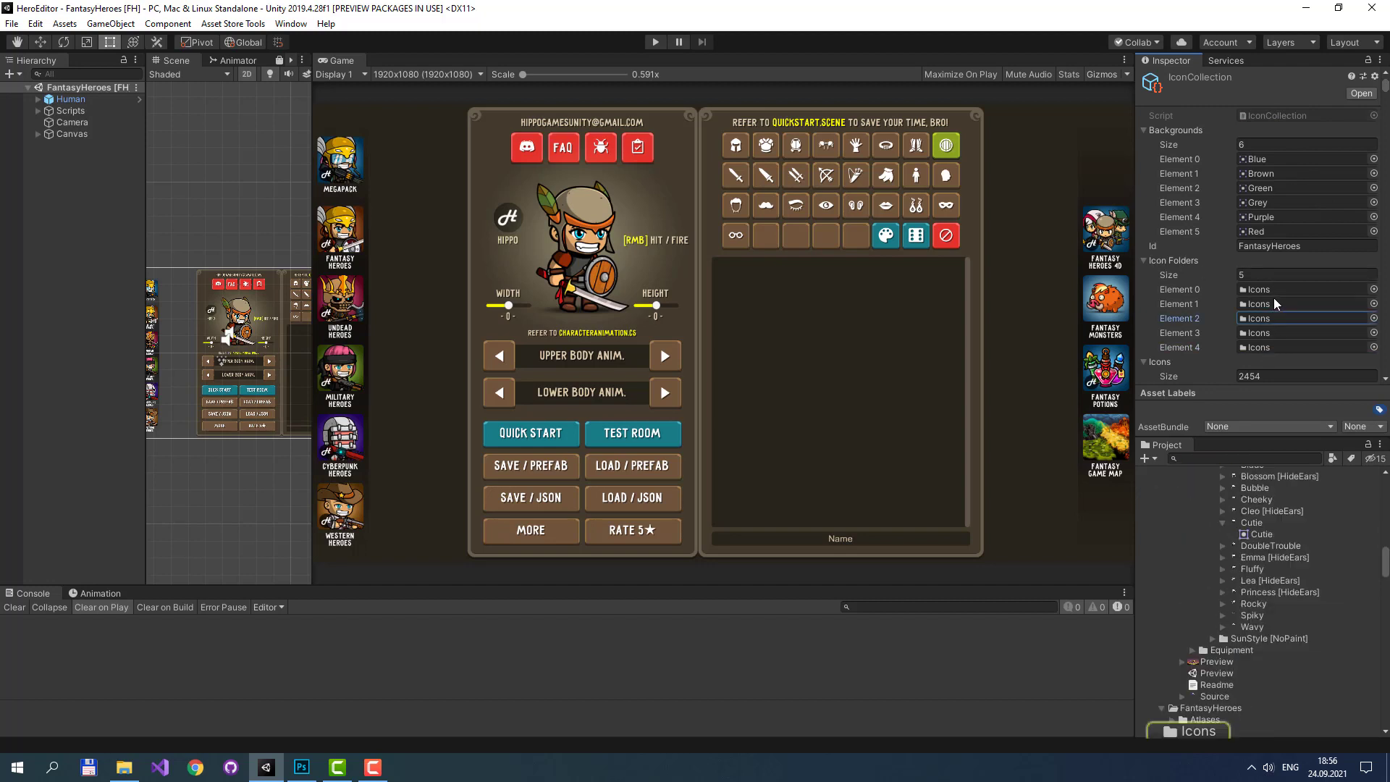
{"action": "scroll", "coordinate": [1250, 277], "scroll_direction": "down", "scroll_amount": 10}
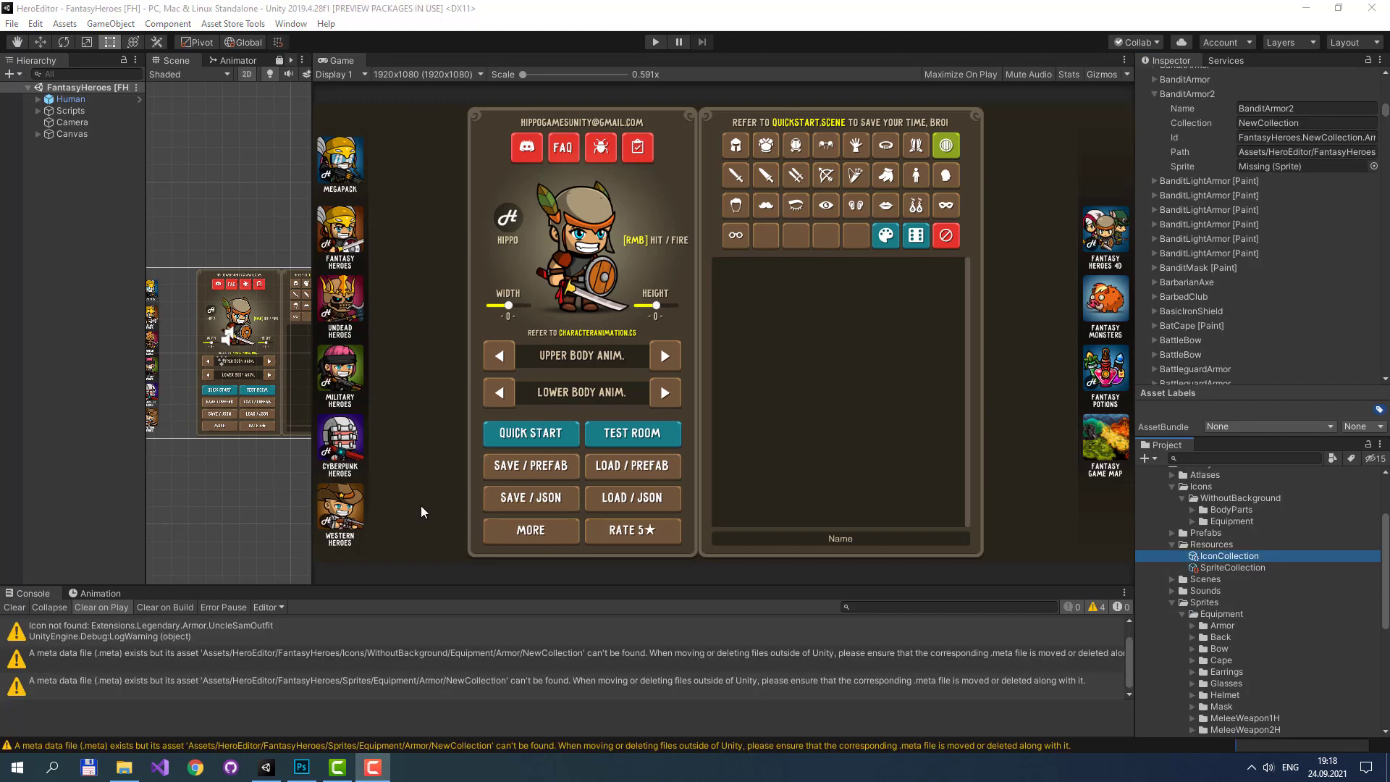
- Switch to the Example folder in File Explorer and copy BanditArmor2_MAIN.png
{"action": "left_click", "coordinate": [124, 767]}
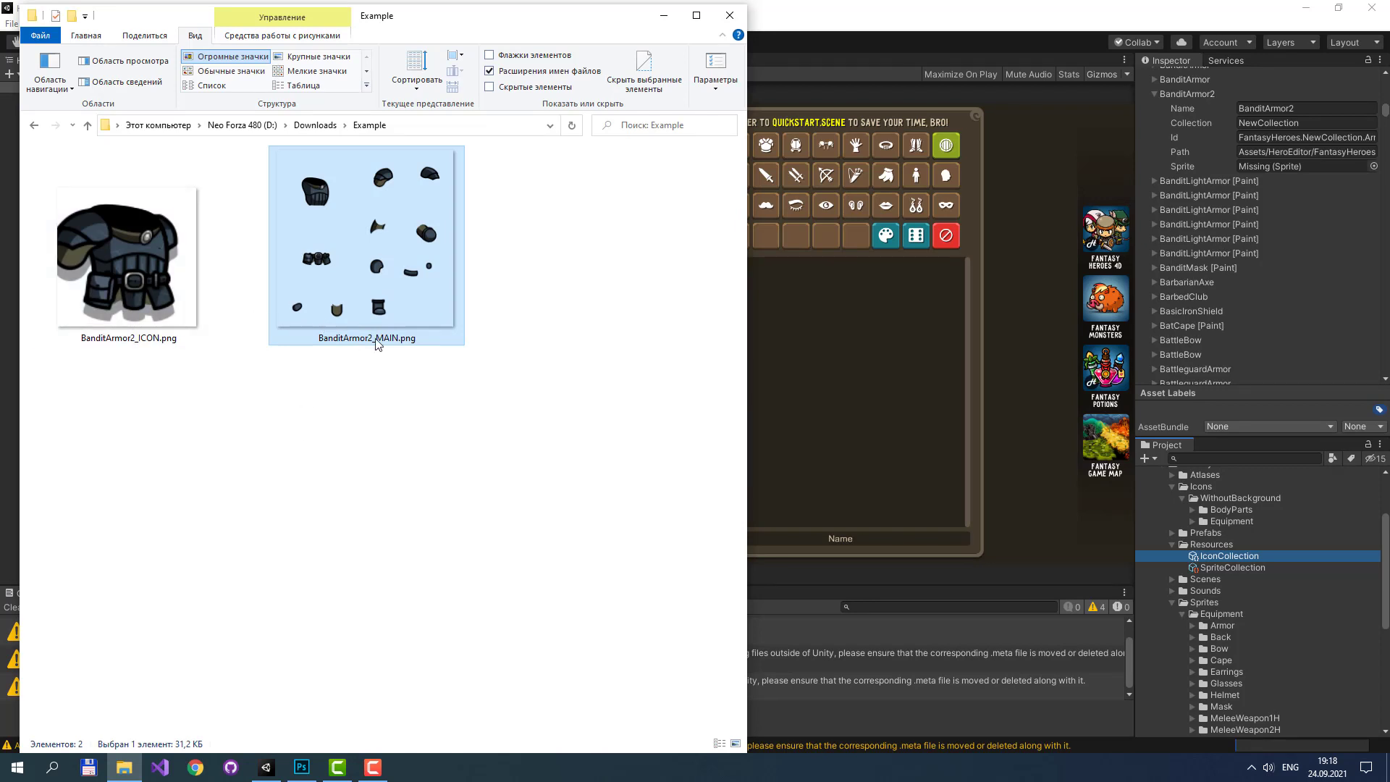
{"action": "left_click", "coordinate": [553, 340]}
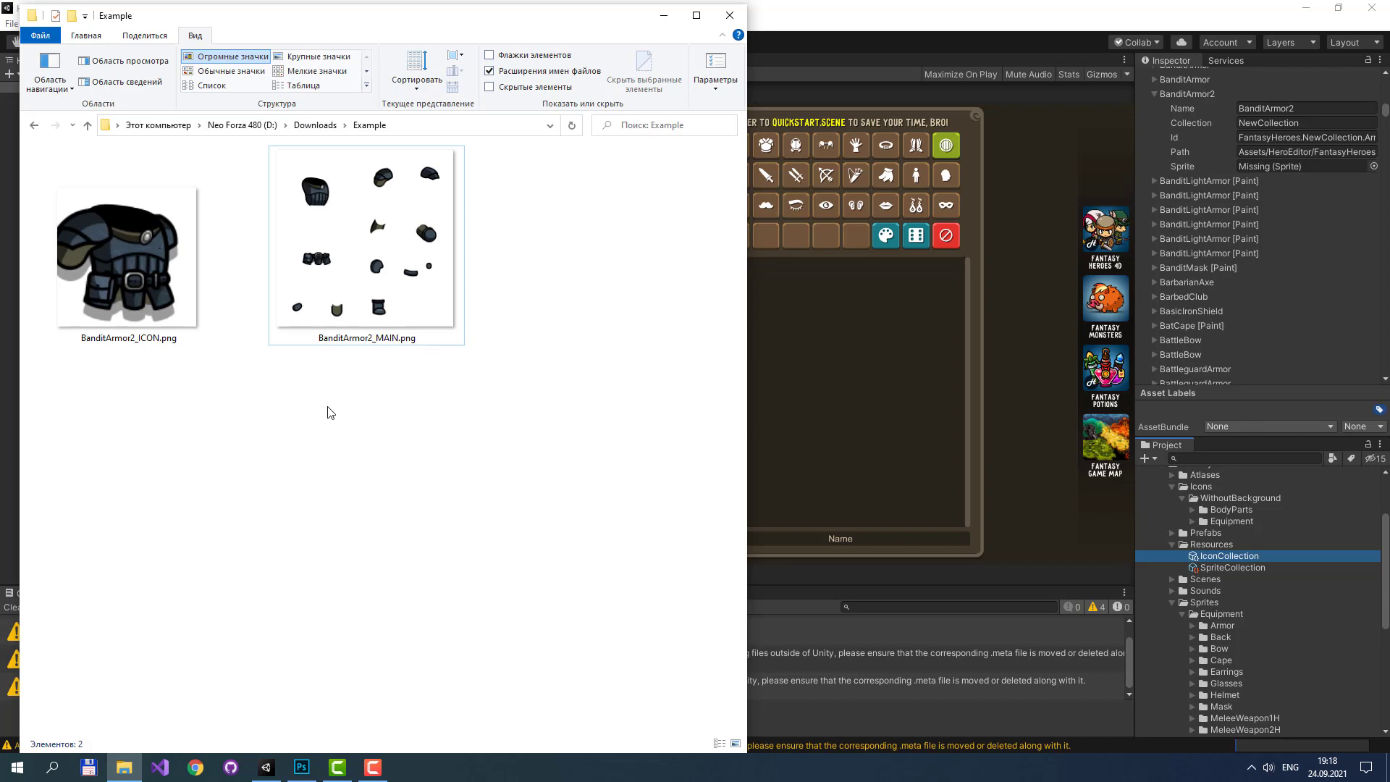
{"action": "left_click", "coordinate": [350, 229]}
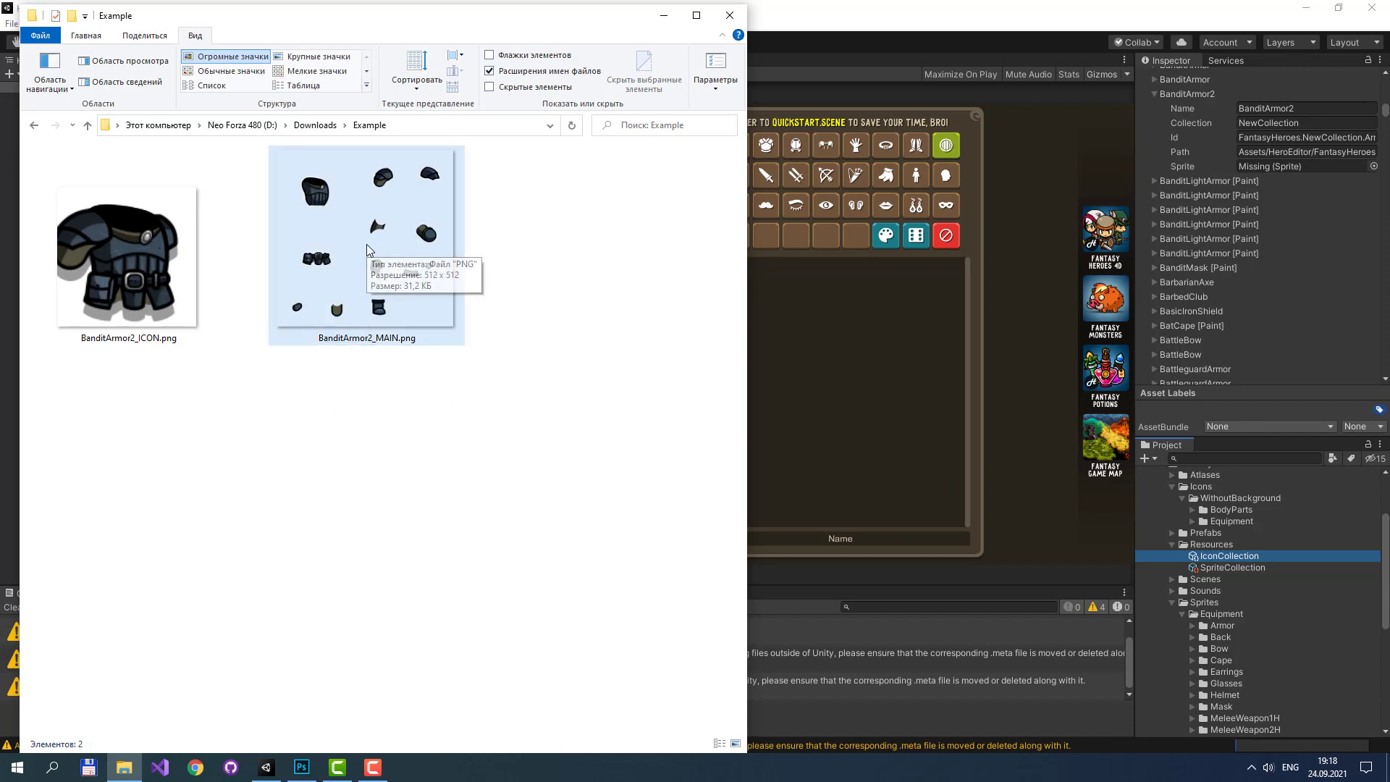
{"action": "left_click", "coordinate": [367, 243]}
{"action": "right_click", "coordinate": [367, 244]}
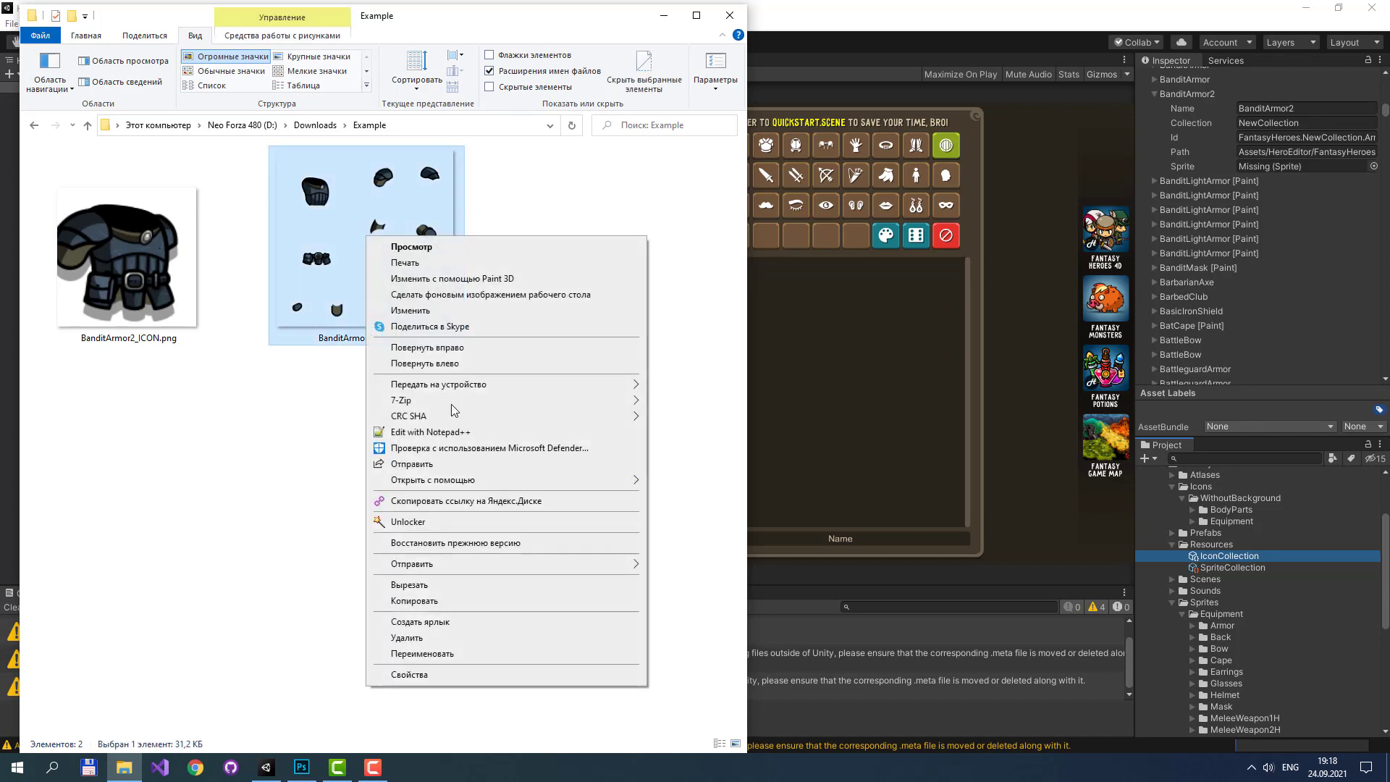
{"action": "left_click", "coordinate": [427, 599]}
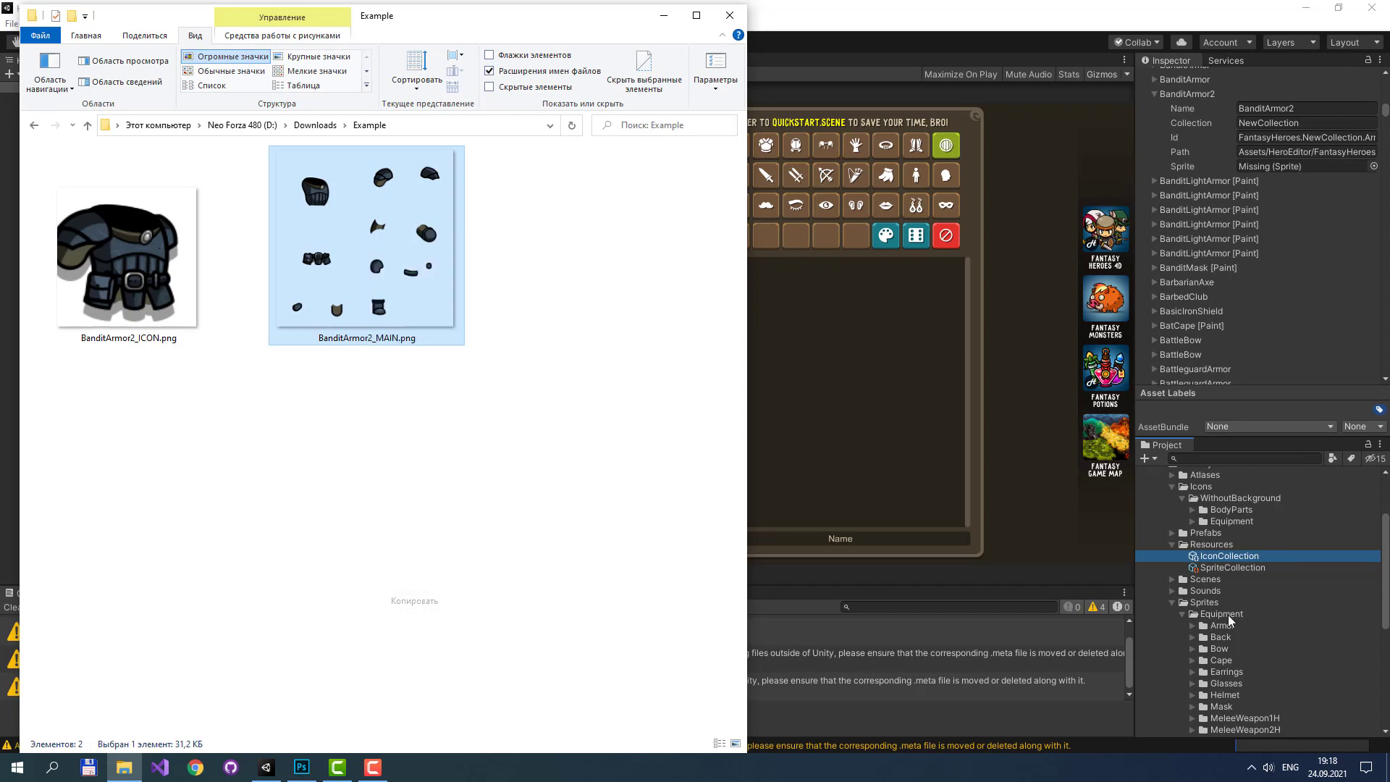
- Switch back to Unity and show the Armor folder from FantasyHeroes/Sprites/Equipment in File Explorer
{"action": "left_click", "coordinate": [267, 767]}
{"action": "scroll", "coordinate": [1181, 549], "scroll_direction": "up", "scroll_amount": 1}
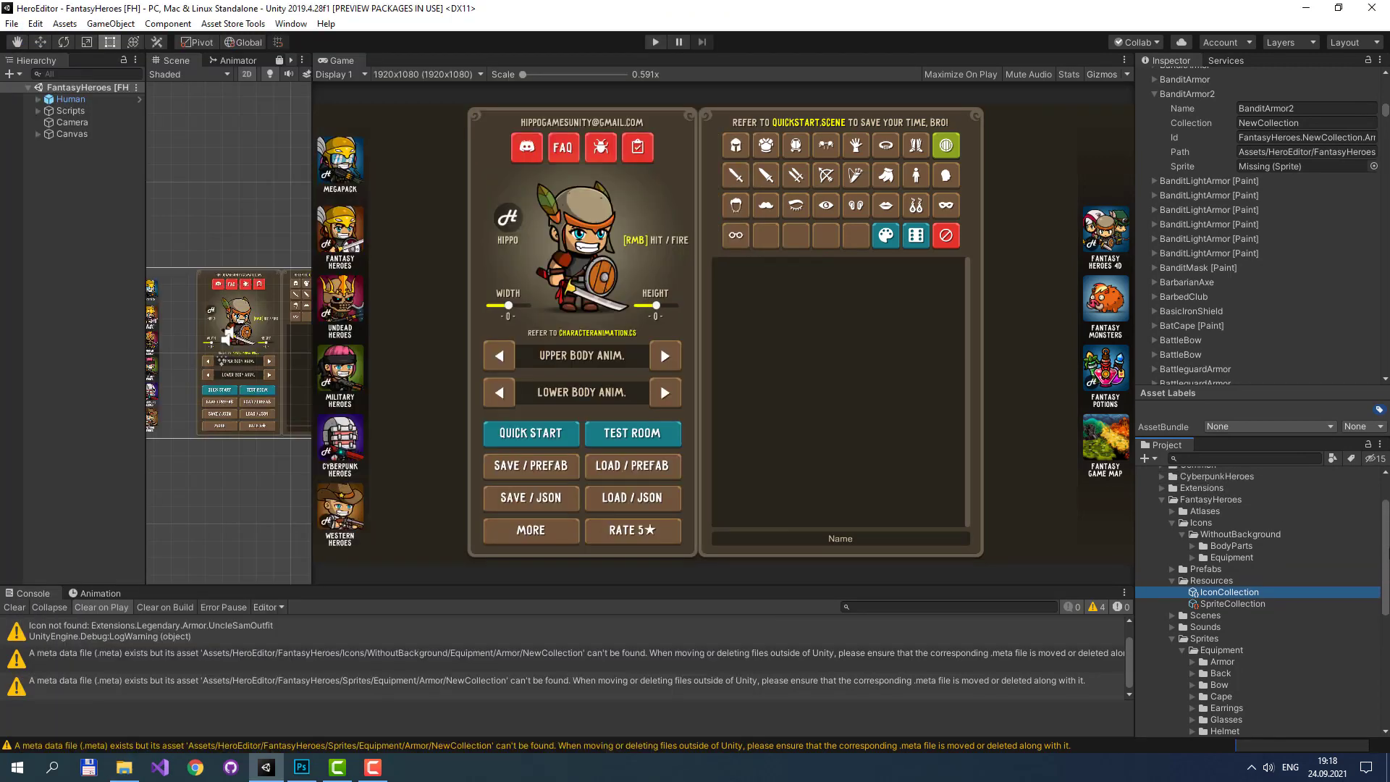
{"action": "scroll", "coordinate": [1182, 562], "scroll_direction": "down", "scroll_amount": 2}
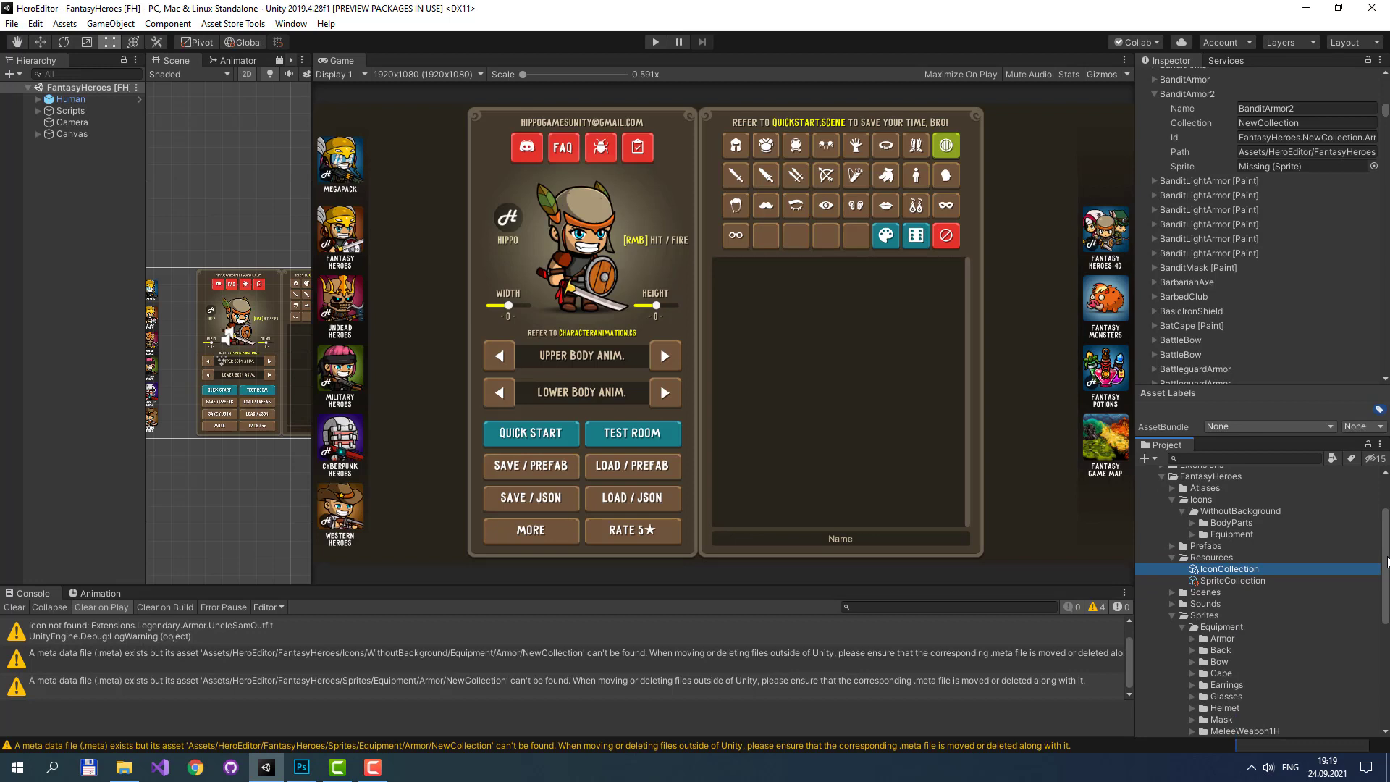
{"action": "left_click_drag", "start_coordinate": [1387, 562], "coordinate": [1387, 532]}
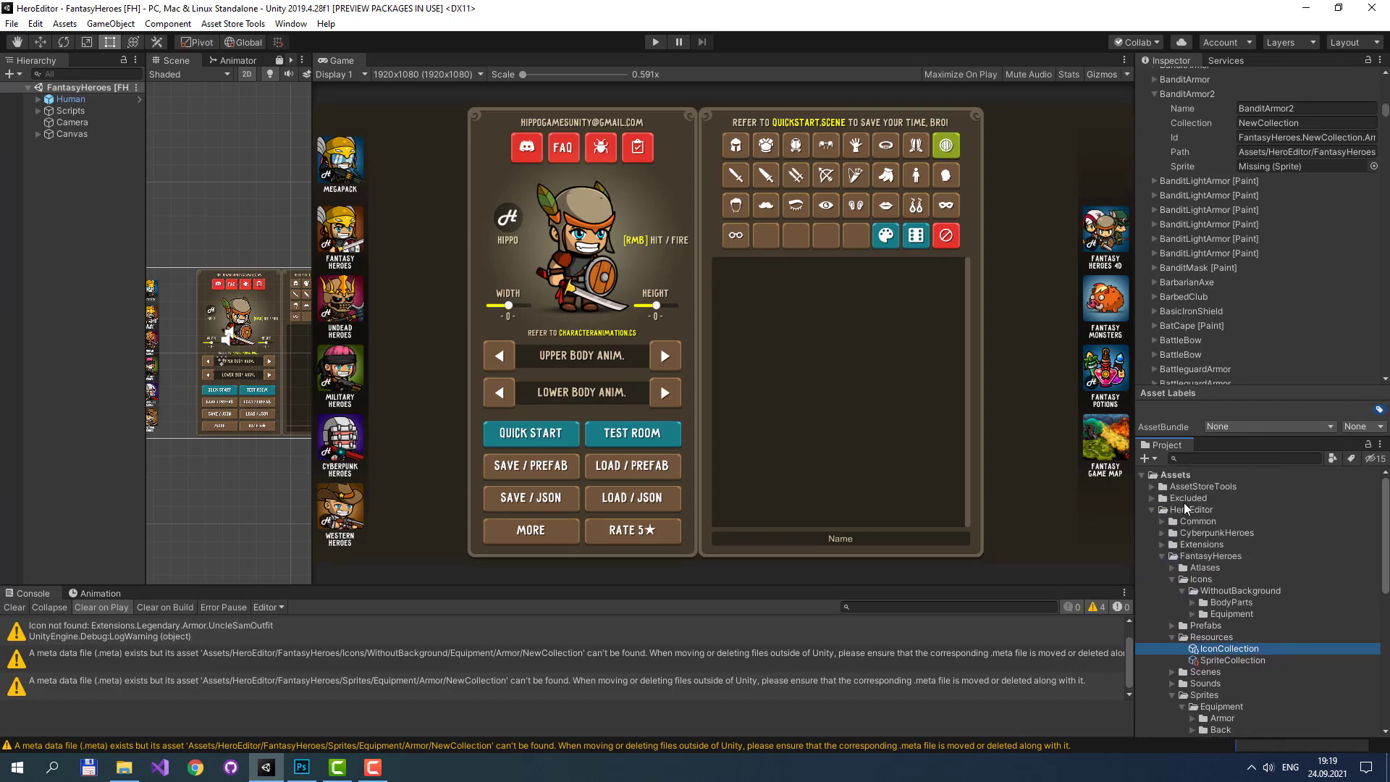
{"action": "left_click", "coordinate": [1191, 509]}
{"action": "left_click", "coordinate": [1211, 556]}
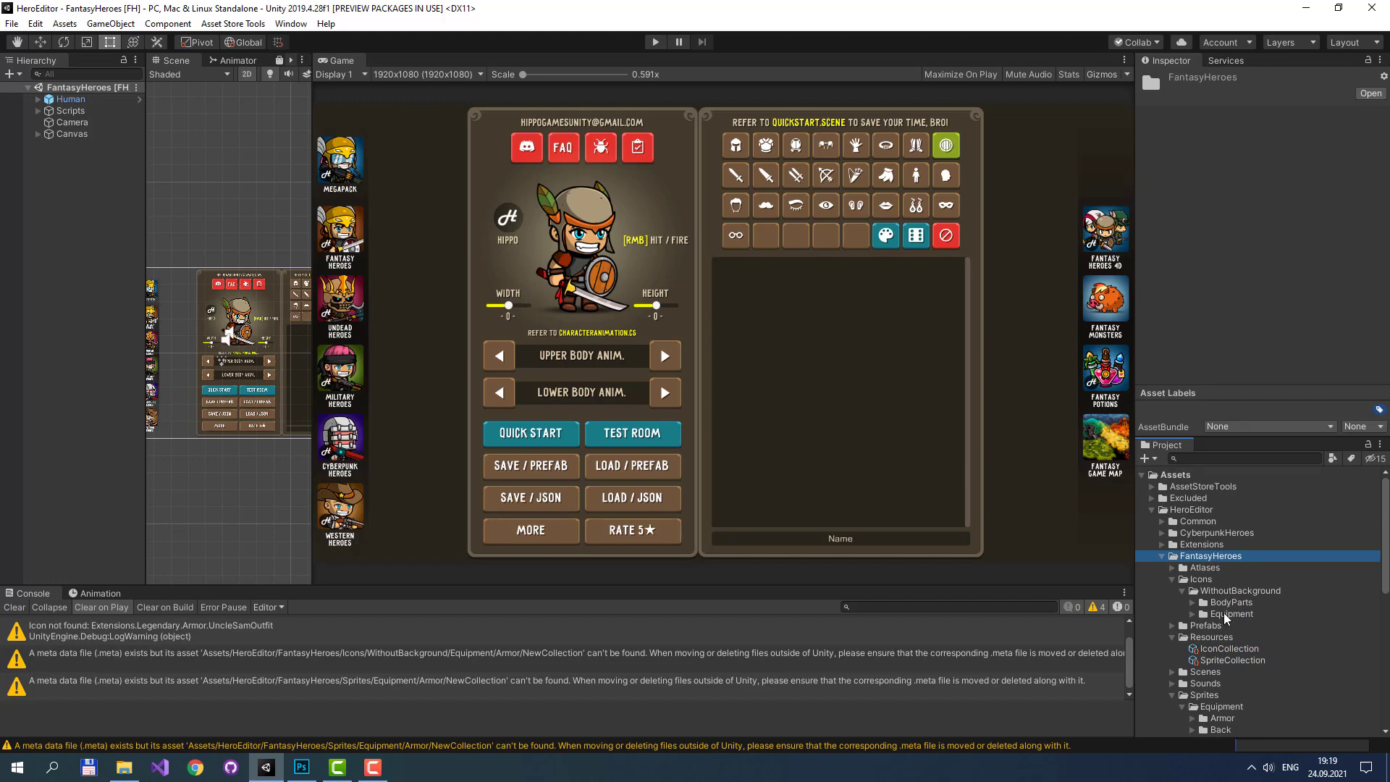
{"action": "scroll", "coordinate": [1225, 619], "scroll_direction": "down", "scroll_amount": 3}
{"action": "left_click", "coordinate": [1258, 651]}
{"action": "scroll", "coordinate": [1259, 651], "scroll_direction": "down", "scroll_amount": 3}
{"action": "left_click", "coordinate": [1233, 631]}
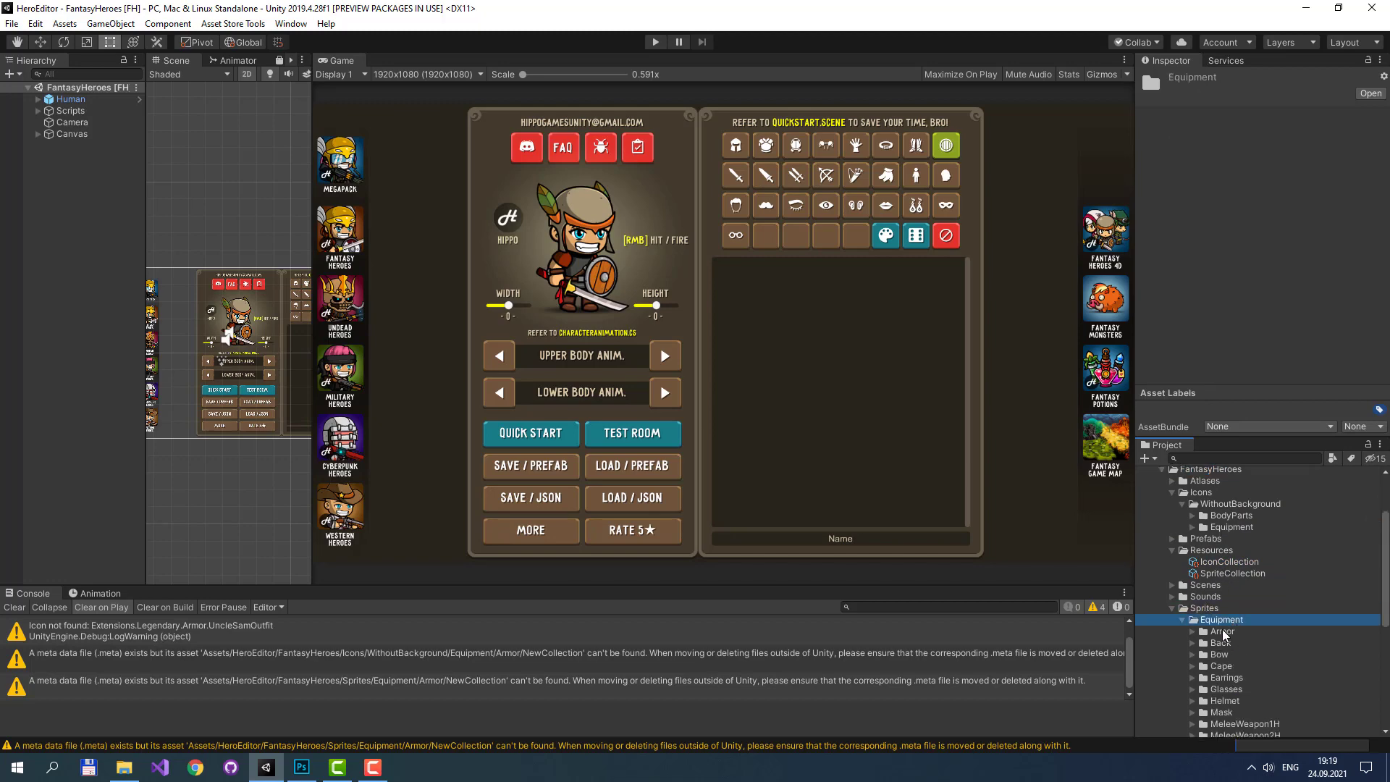
{"action": "right_click", "coordinate": [1263, 629]}
{"action": "left_click", "coordinate": [1235, 272]}
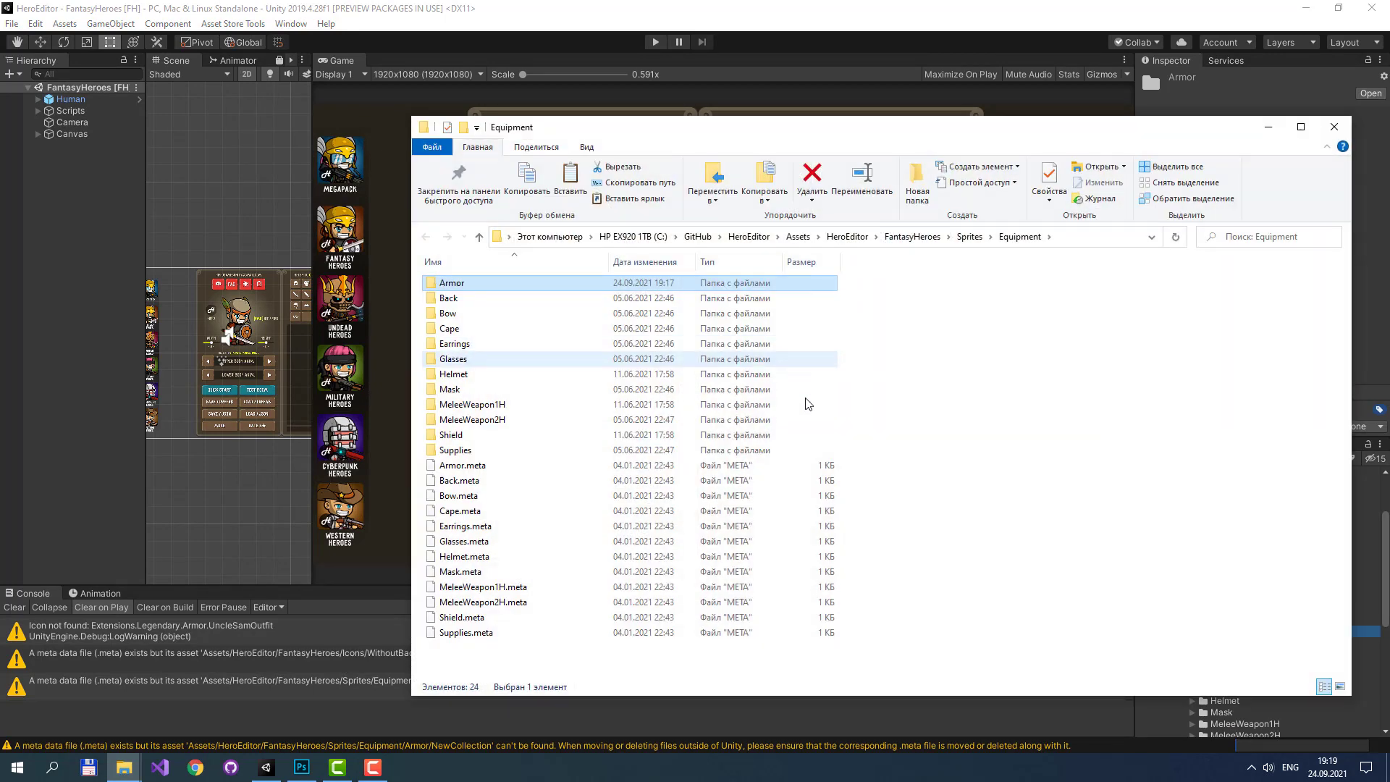
- Create a folder named NewCollection inside the Sprites/Equipment folder
{"action": "right_click", "coordinate": [522, 661]}
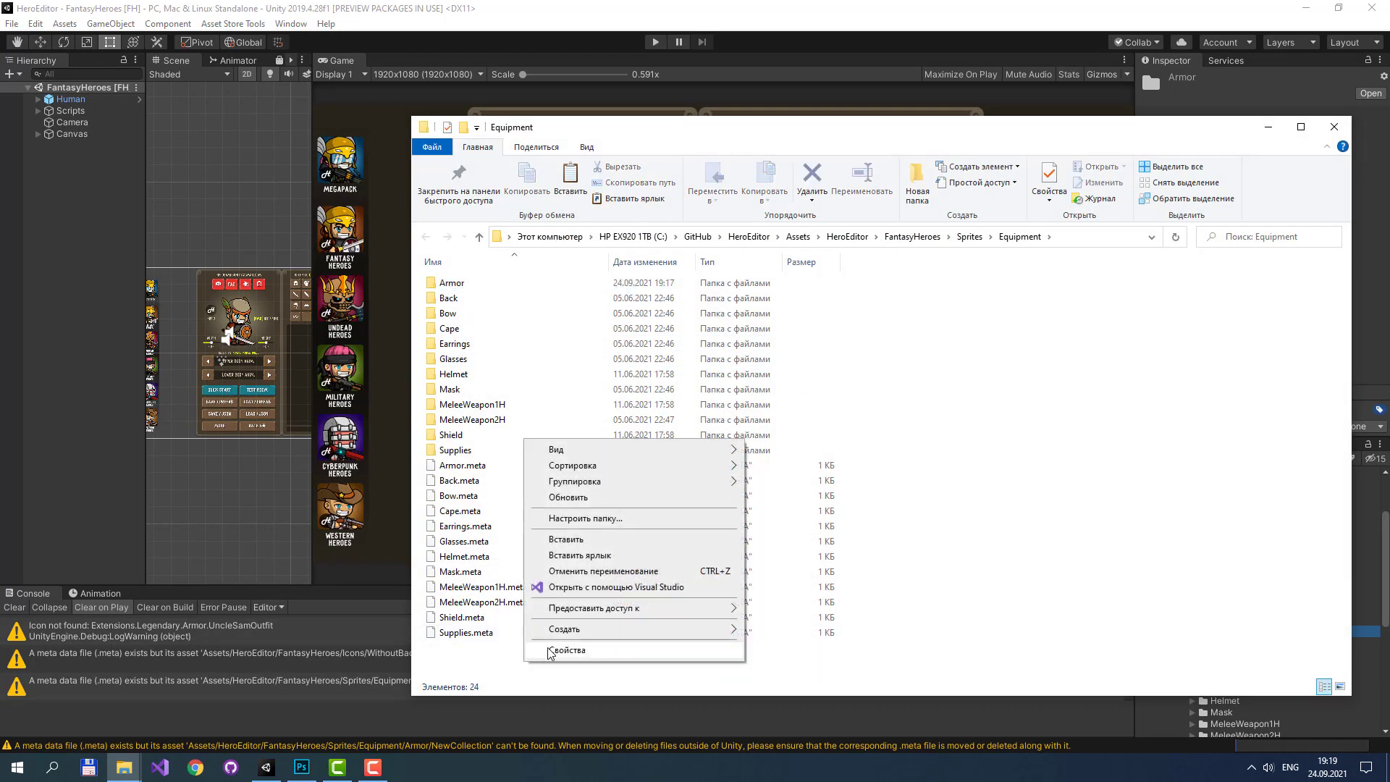
{"action": "mouse_move", "coordinate": [622, 630]}
{"action": "left_click", "coordinate": [777, 630]}
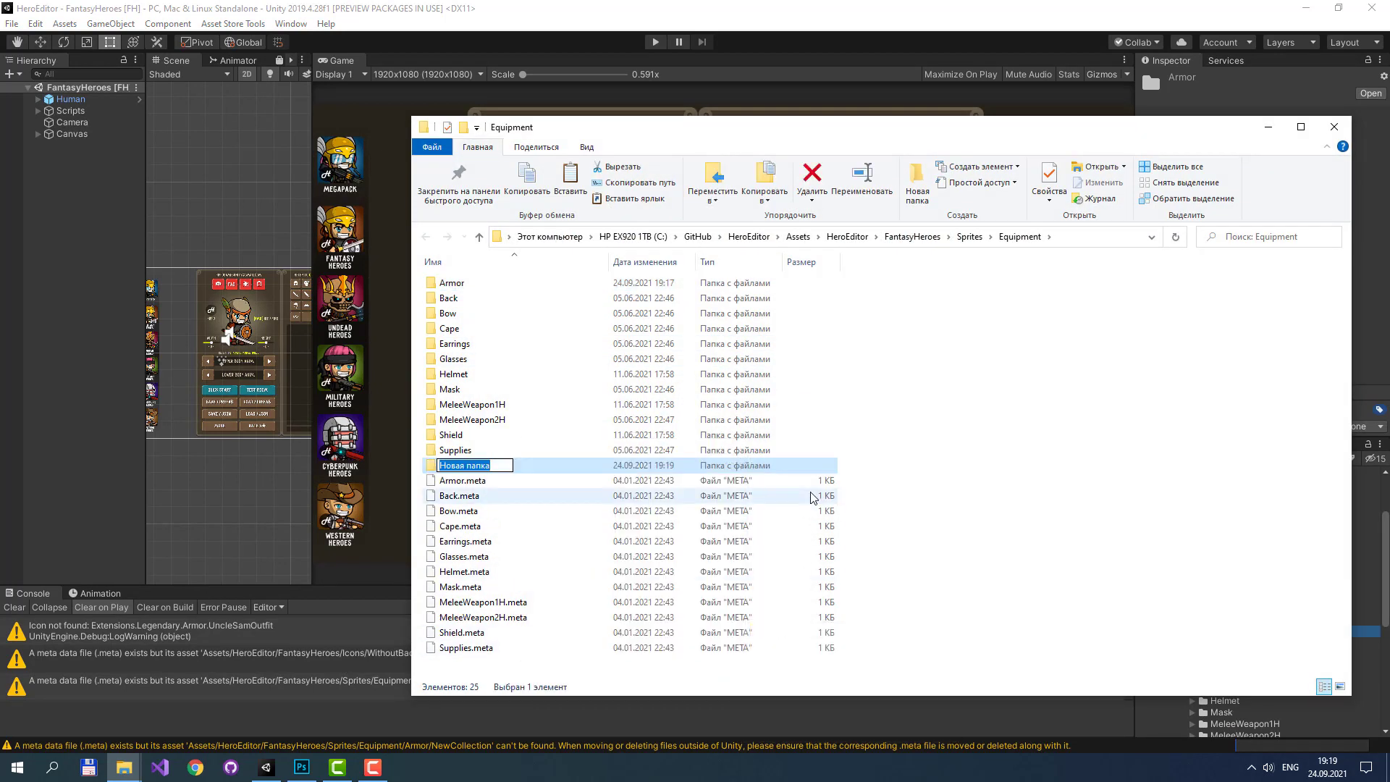
{"action": "type", "text": "NewCollection"}
{"action": "key", "text": "Return"}
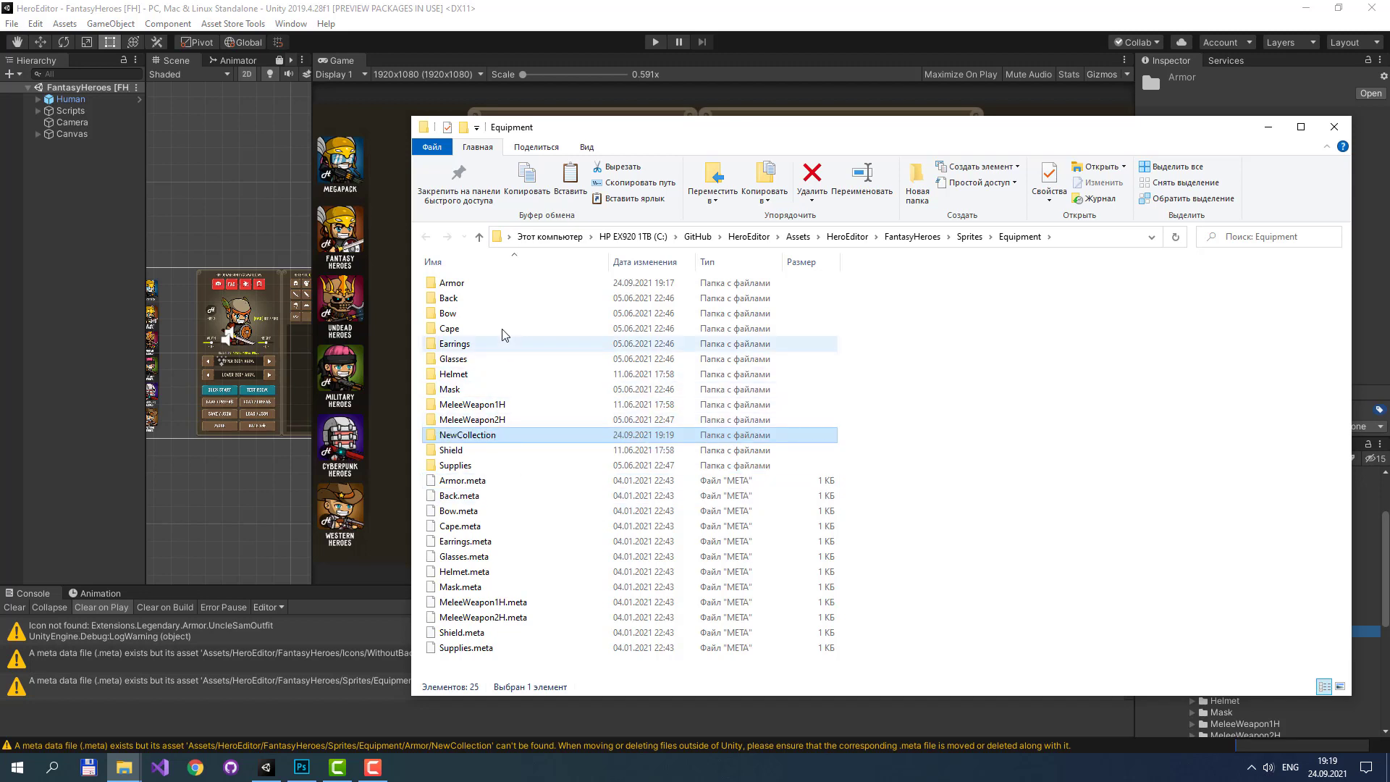
- Move the NewCollection folder into the Sprites/Equipment/Armor folder and paste BanditArmor2_MAIN.png into it
{"action": "left_click_drag", "start_coordinate": [467, 435], "coordinate": [453, 283]}
{"action": "double_click", "coordinate": [453, 283]}
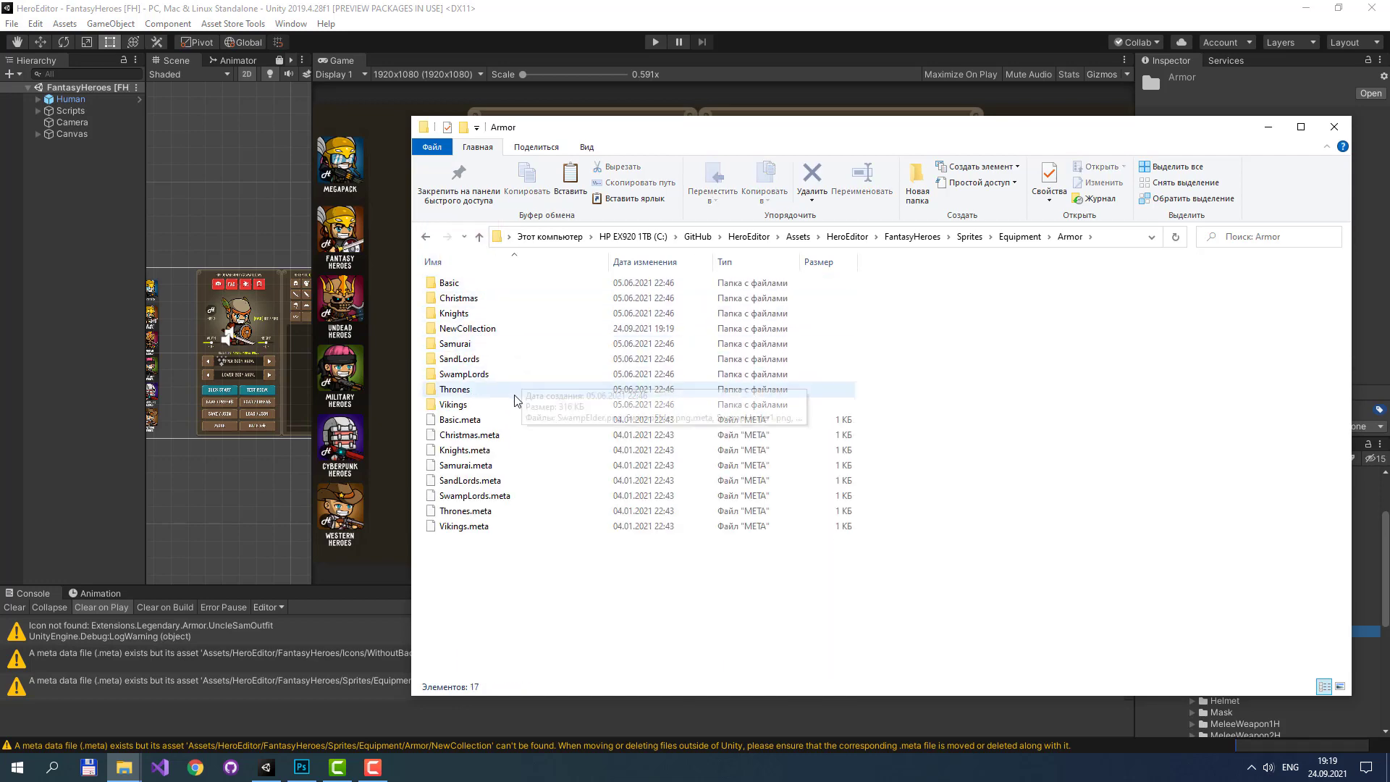
{"action": "double_click", "coordinate": [467, 329]}
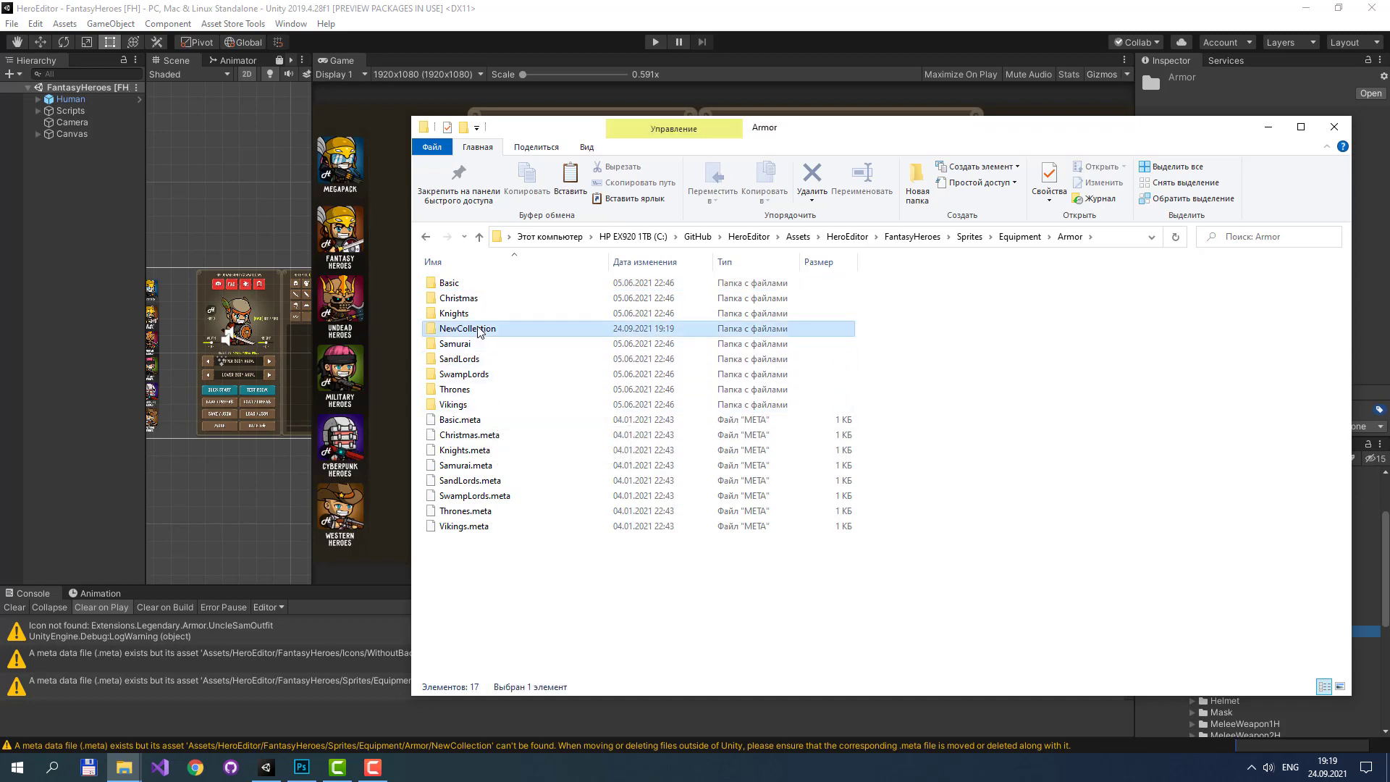
{"action": "right_click", "coordinate": [486, 389]}
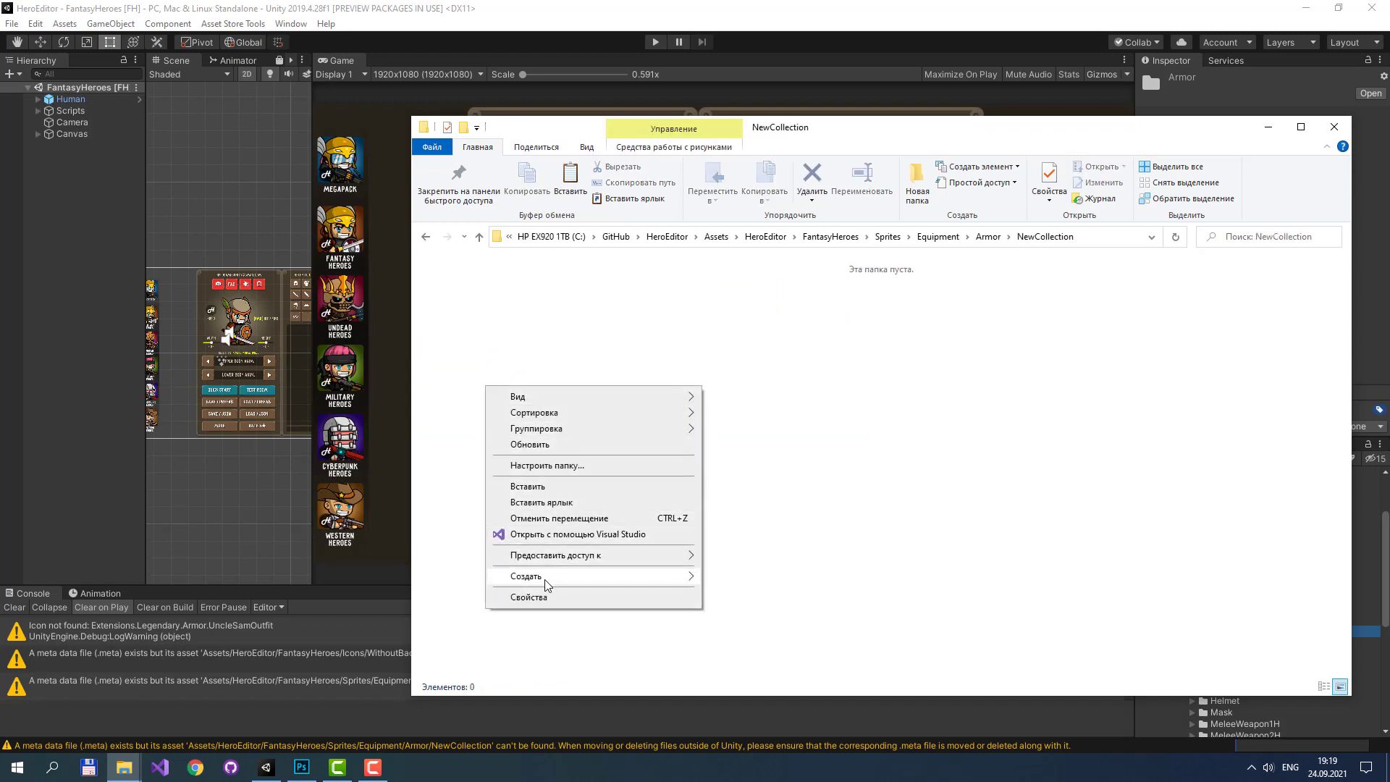
{"action": "left_click", "coordinate": [543, 487]}
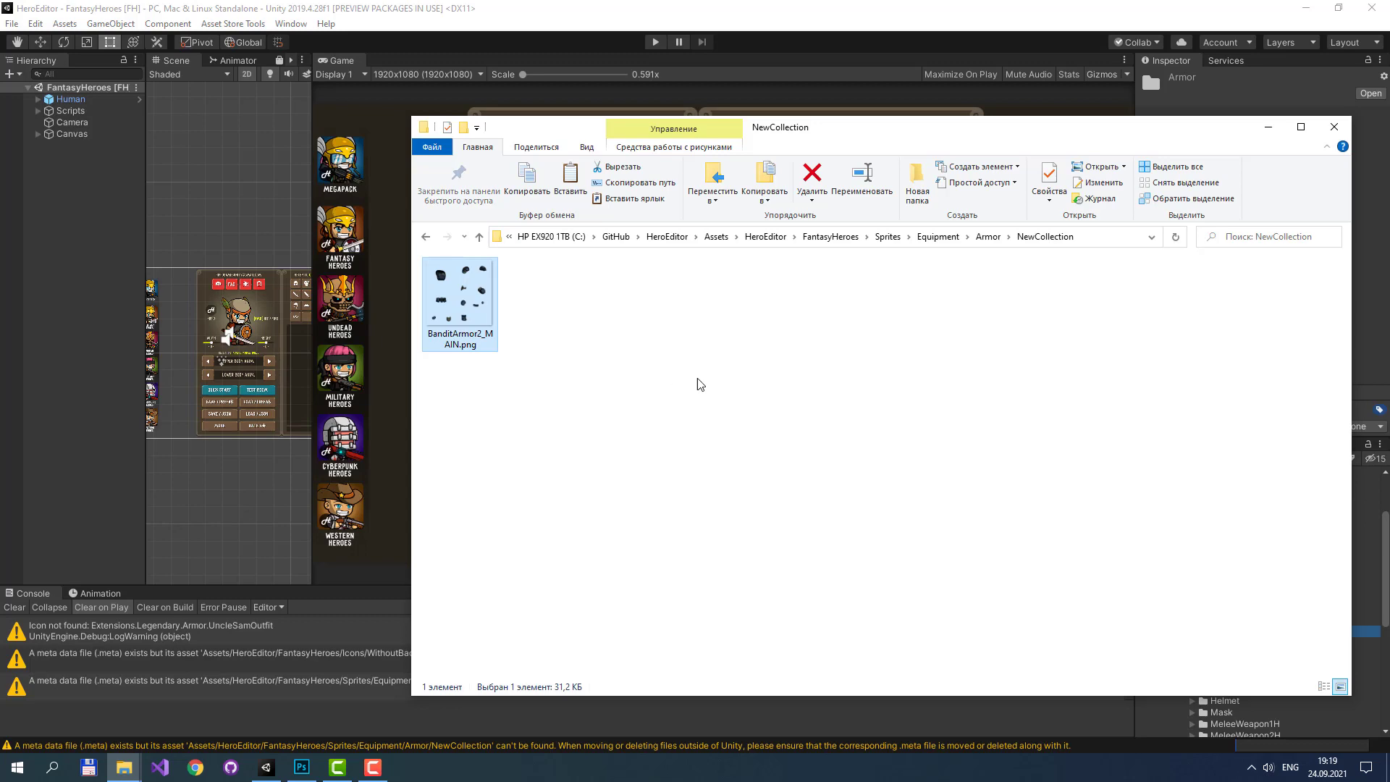
{"action": "left_click", "coordinate": [1334, 127]}
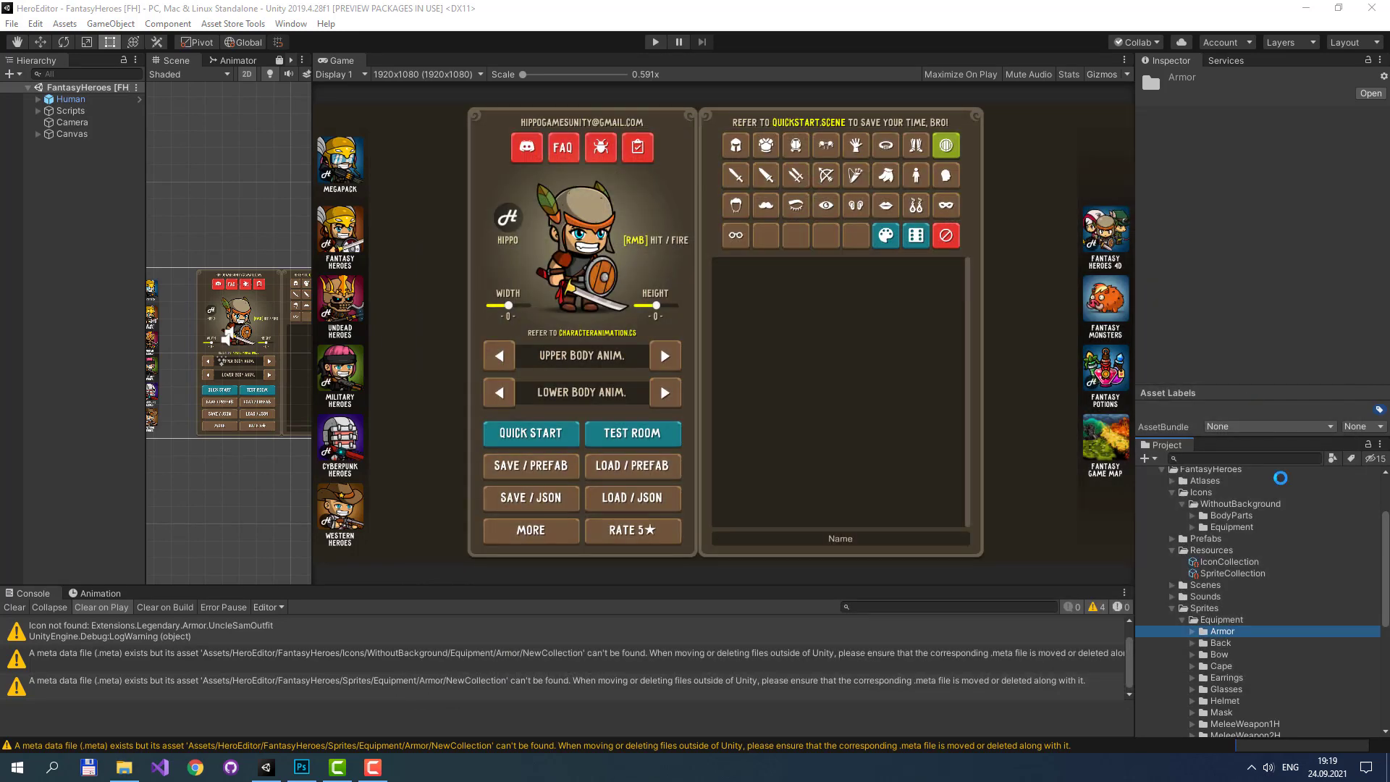
- Locate the Armor folder under FantasyHeroes/Icons/WithoutBackground/Equipment in the project and show it in File Explorer
{"action": "scroll", "coordinate": [1233, 562], "scroll_direction": "up", "scroll_amount": 5}
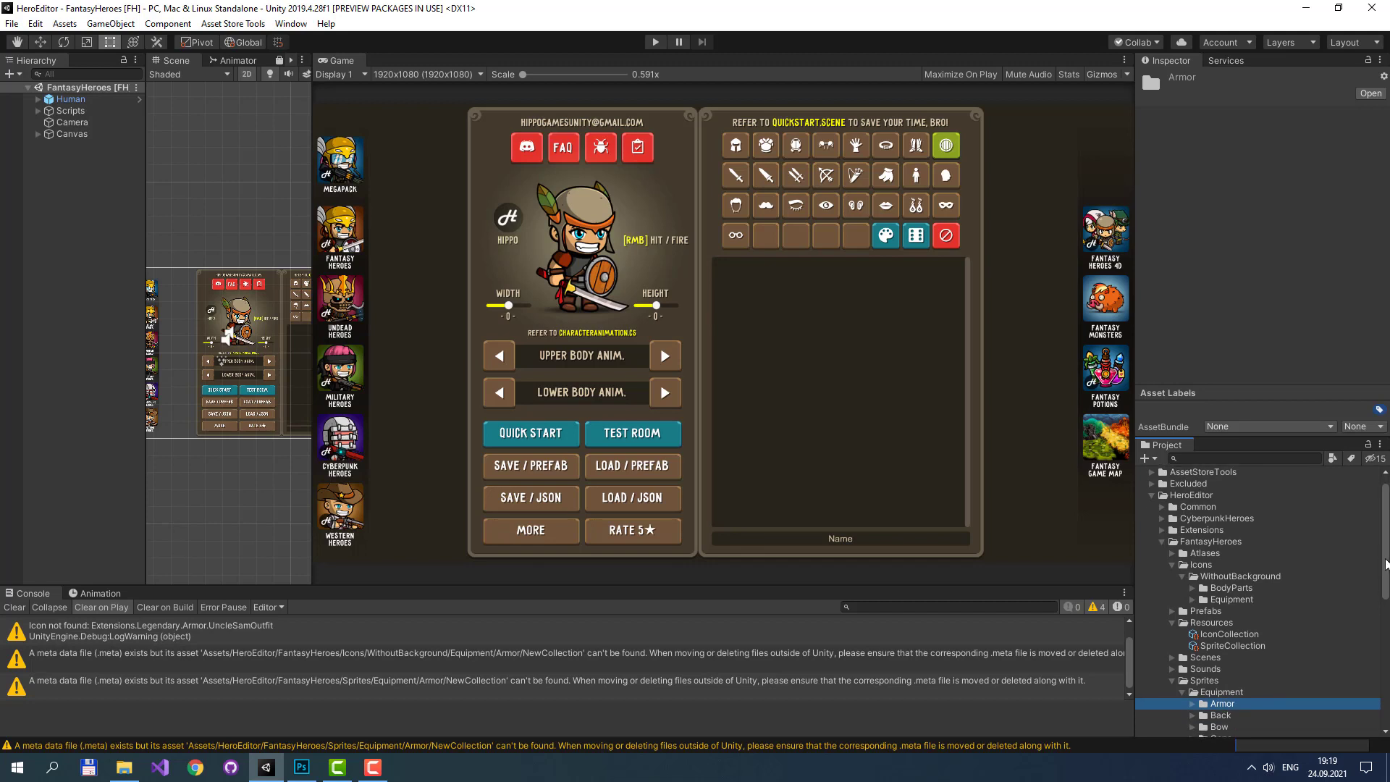
{"action": "scroll", "coordinate": [1239, 527], "scroll_direction": "up", "scroll_amount": 1}
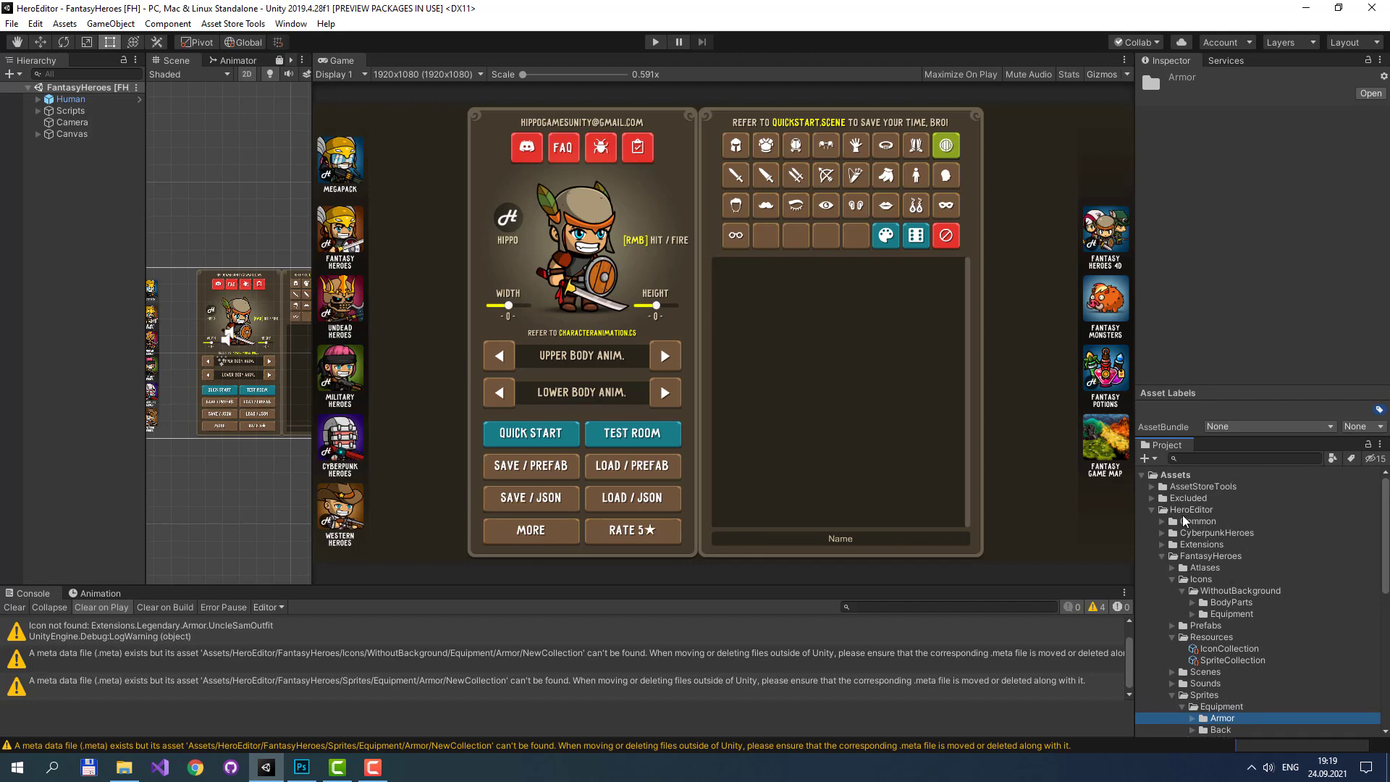
{"action": "left_click", "coordinate": [1202, 511]}
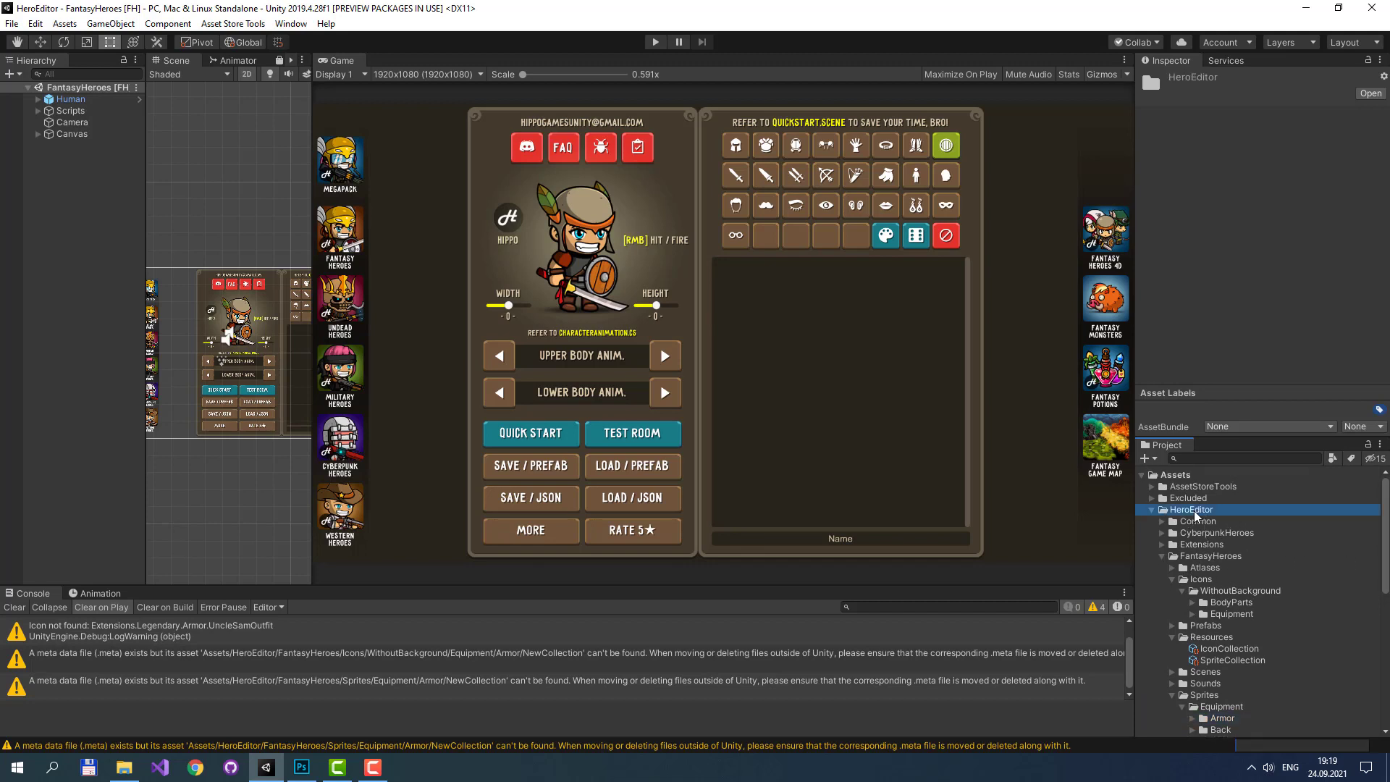
{"action": "left_click", "coordinate": [1213, 559]}
{"action": "left_click", "coordinate": [1203, 579]}
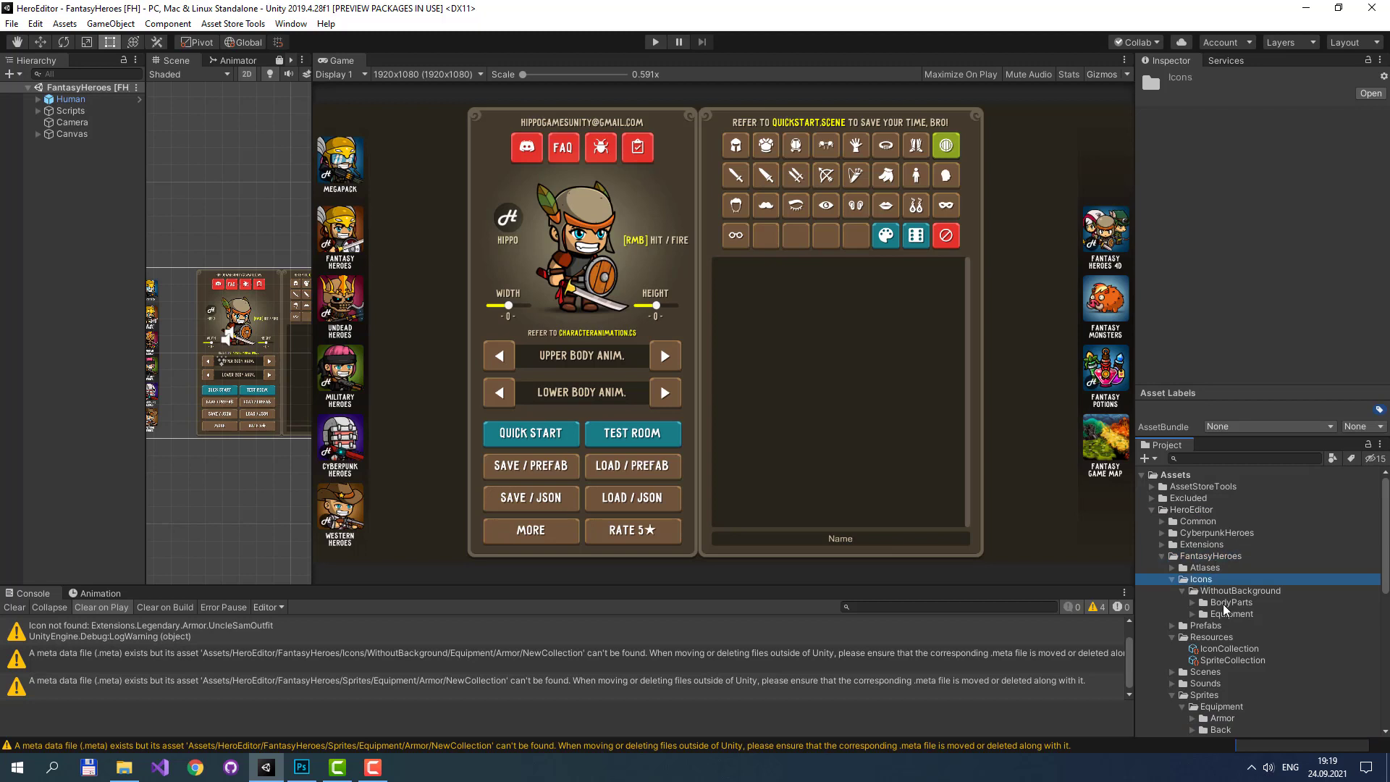
{"action": "left_click", "coordinate": [1224, 592]}
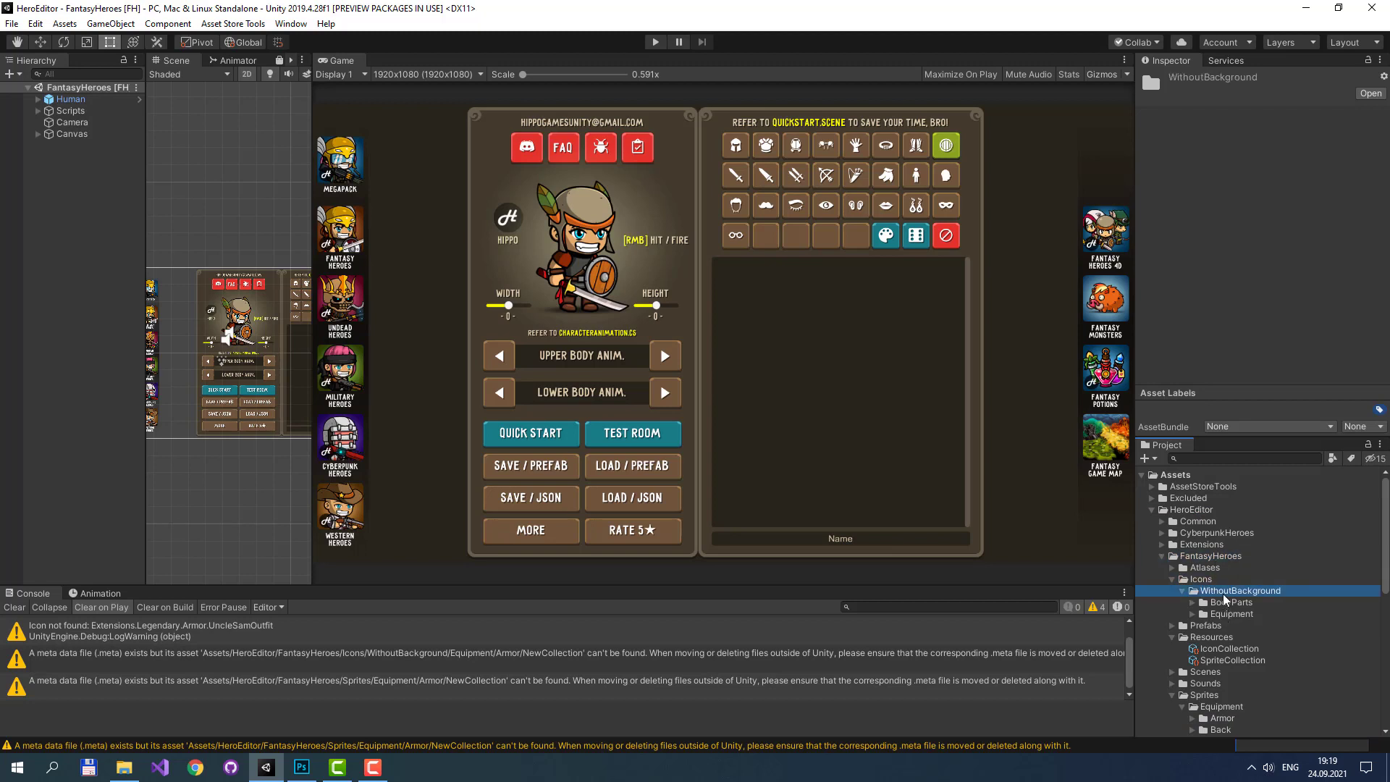
{"action": "double_click", "coordinate": [1228, 616]}
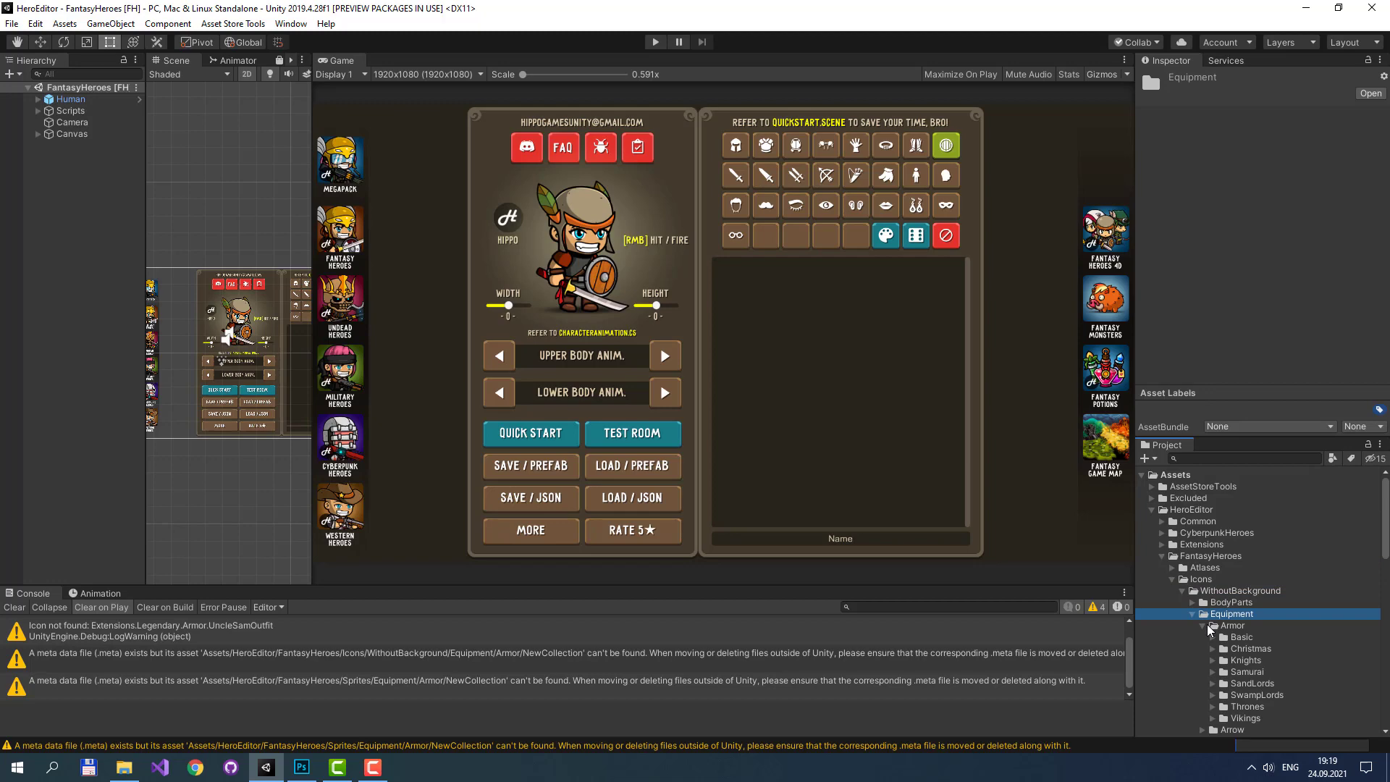
{"action": "left_click", "coordinate": [1234, 627]}
{"action": "right_click", "coordinate": [1233, 627]}
{"action": "left_click", "coordinate": [1224, 280]}
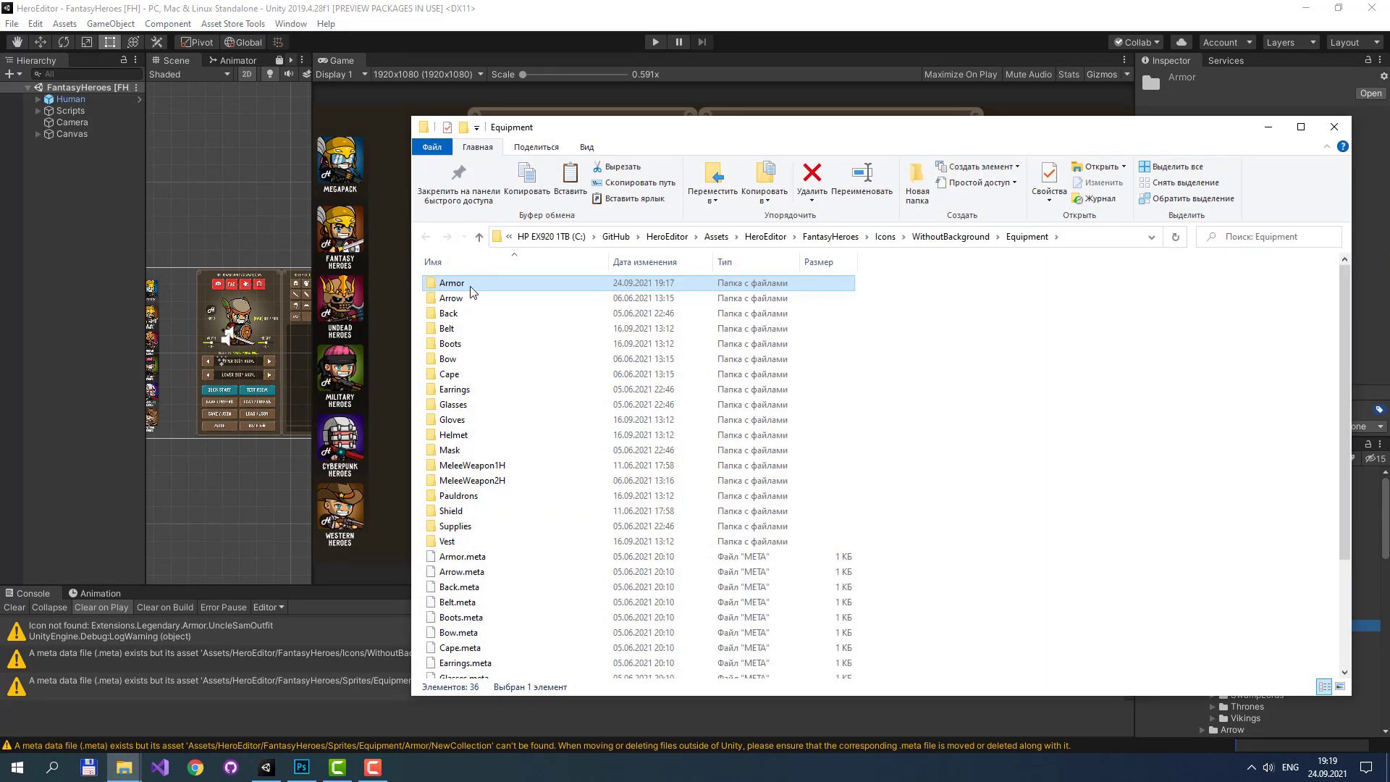
- Create a folder named NewCollection inside the icons' Armor folder
{"action": "double_click", "coordinate": [471, 285]}
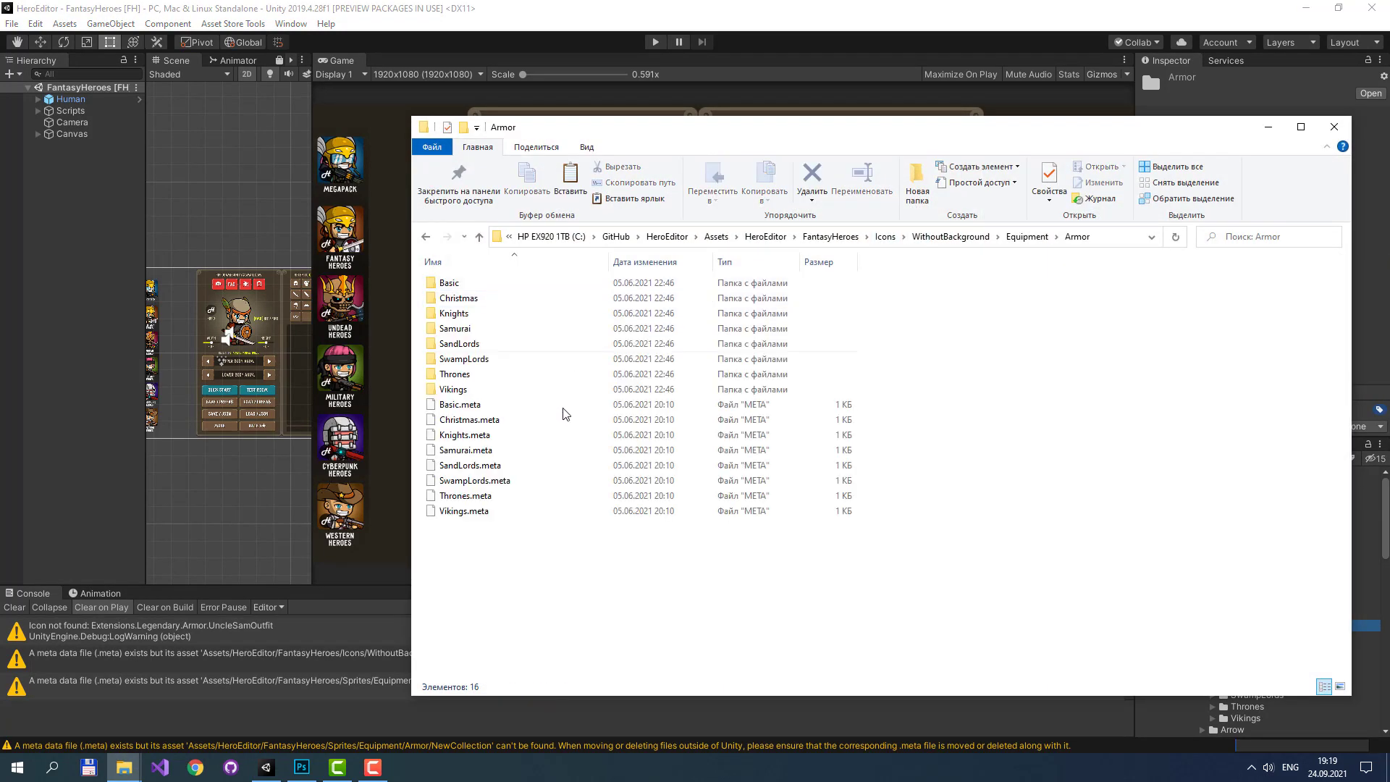
{"action": "right_click", "coordinate": [585, 624]}
{"action": "left_click", "coordinate": [833, 588]}
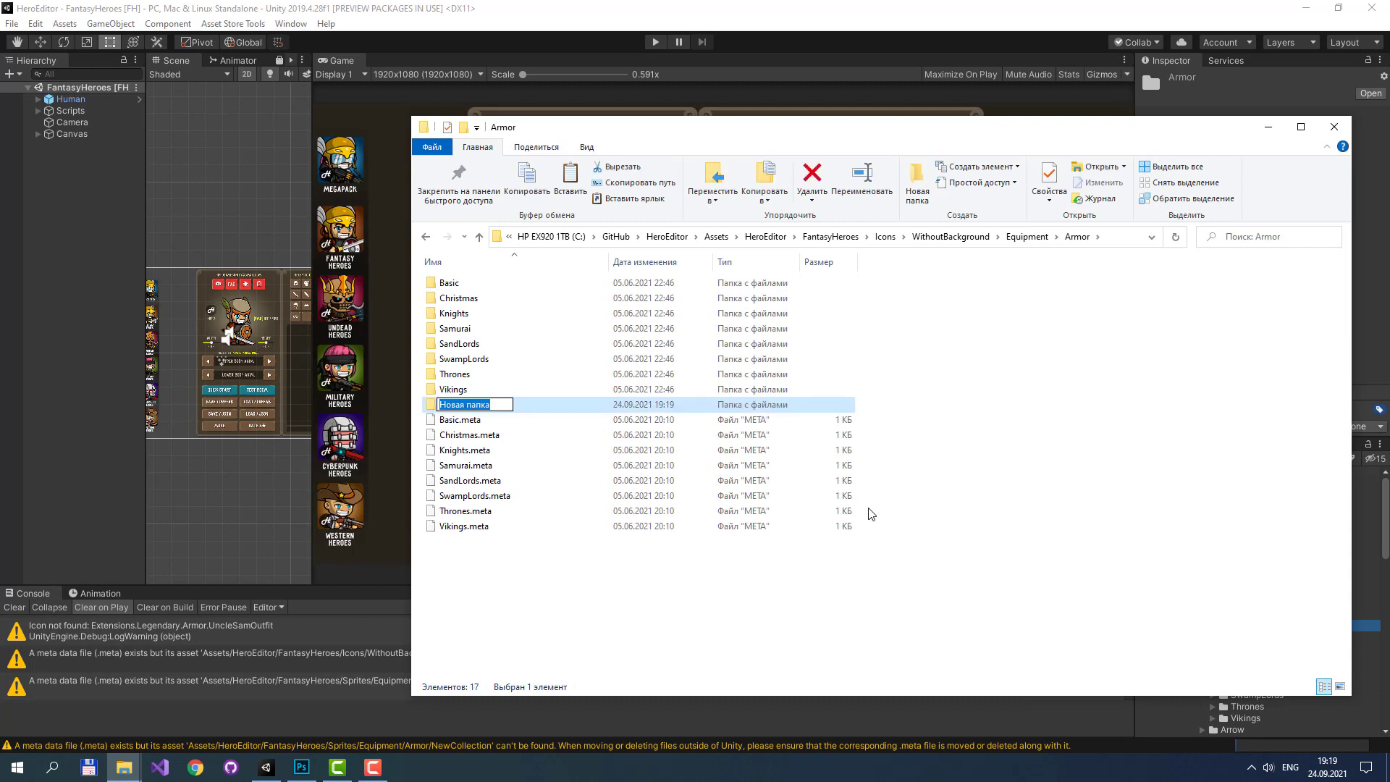
{"action": "type", "text": "NewCollection"}
{"action": "key", "text": "Return"}
- Copy BanditArmor2_ICON.png from the Example folder into the icons' NewCollection folder and return to Unity
{"action": "mouse_move", "coordinate": [124, 767]}
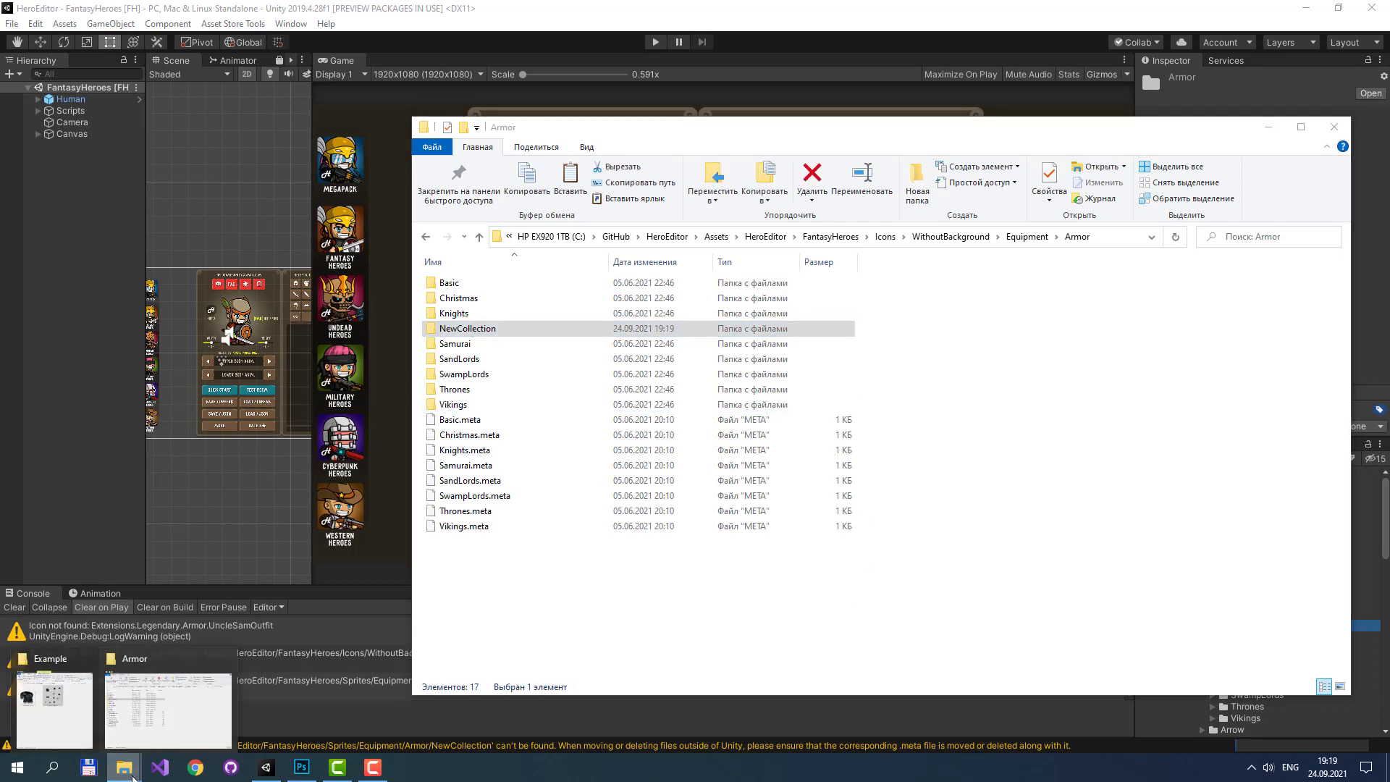
{"action": "left_click", "coordinate": [167, 706]}
{"action": "left_click_drag", "start_coordinate": [127, 252], "coordinate": [815, 611]}
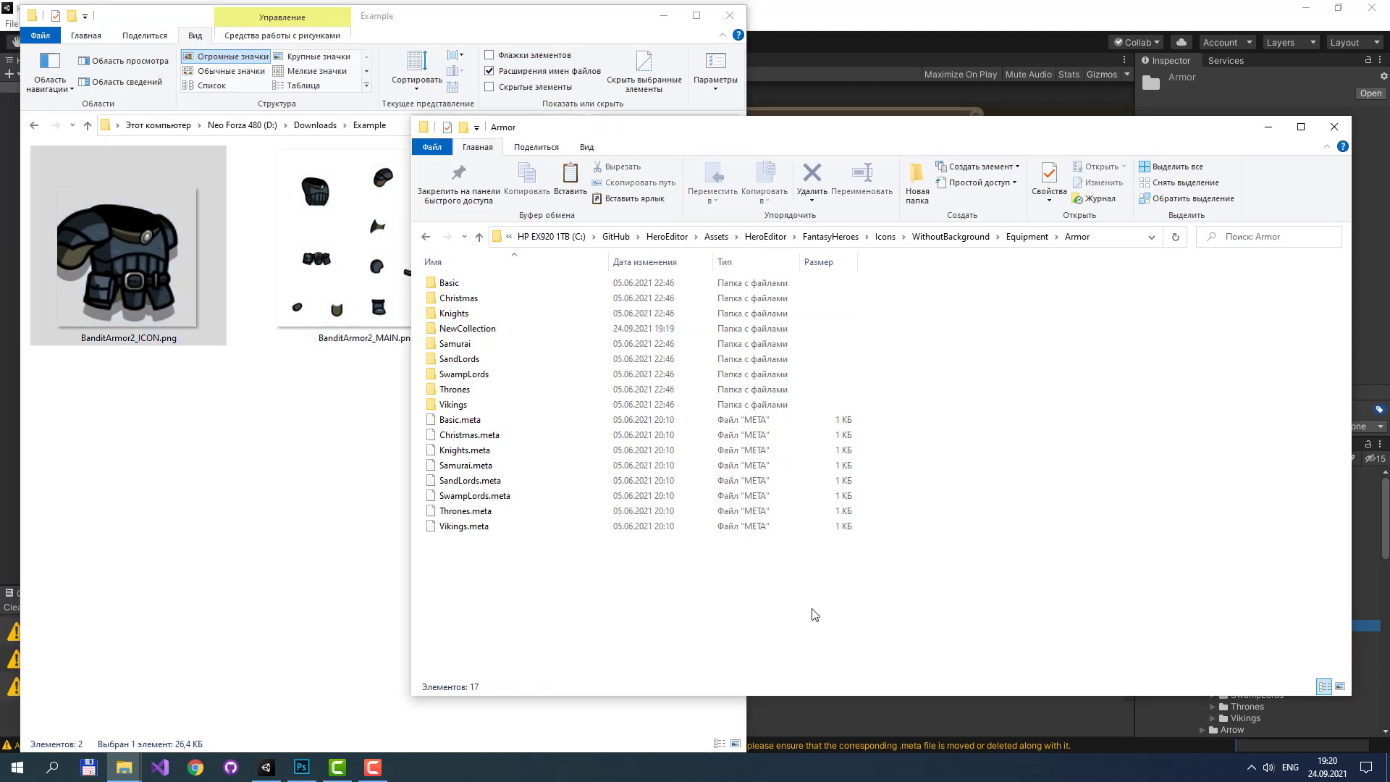
{"action": "left_click_drag", "start_coordinate": [471, 419], "coordinate": [467, 333]}
{"action": "left_click", "coordinate": [827, 38]}
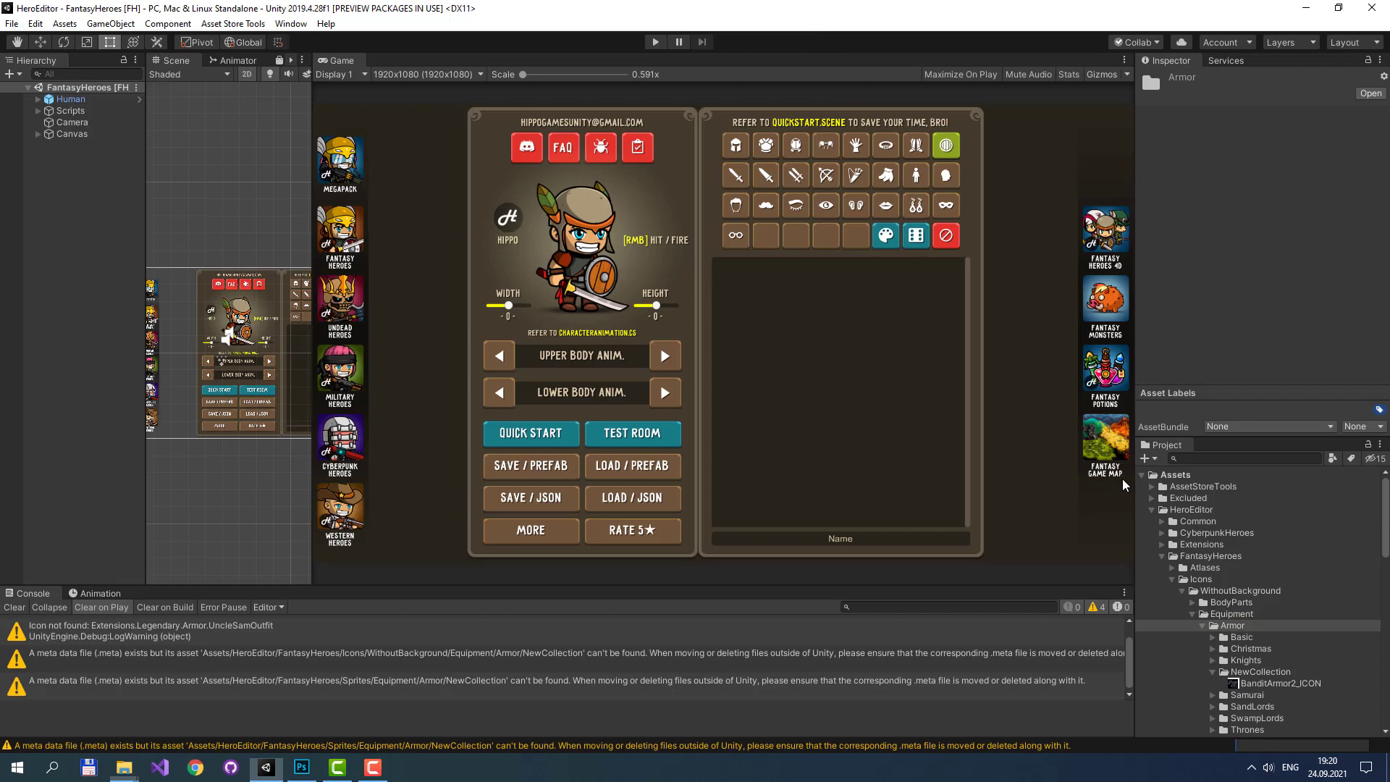
- Check the imported BanditArmor2_ICON and locate BanditArmor2_MAIN under Sprites/Equipment/Armor/NewCollection in the project
{"action": "left_click", "coordinate": [1260, 687]}
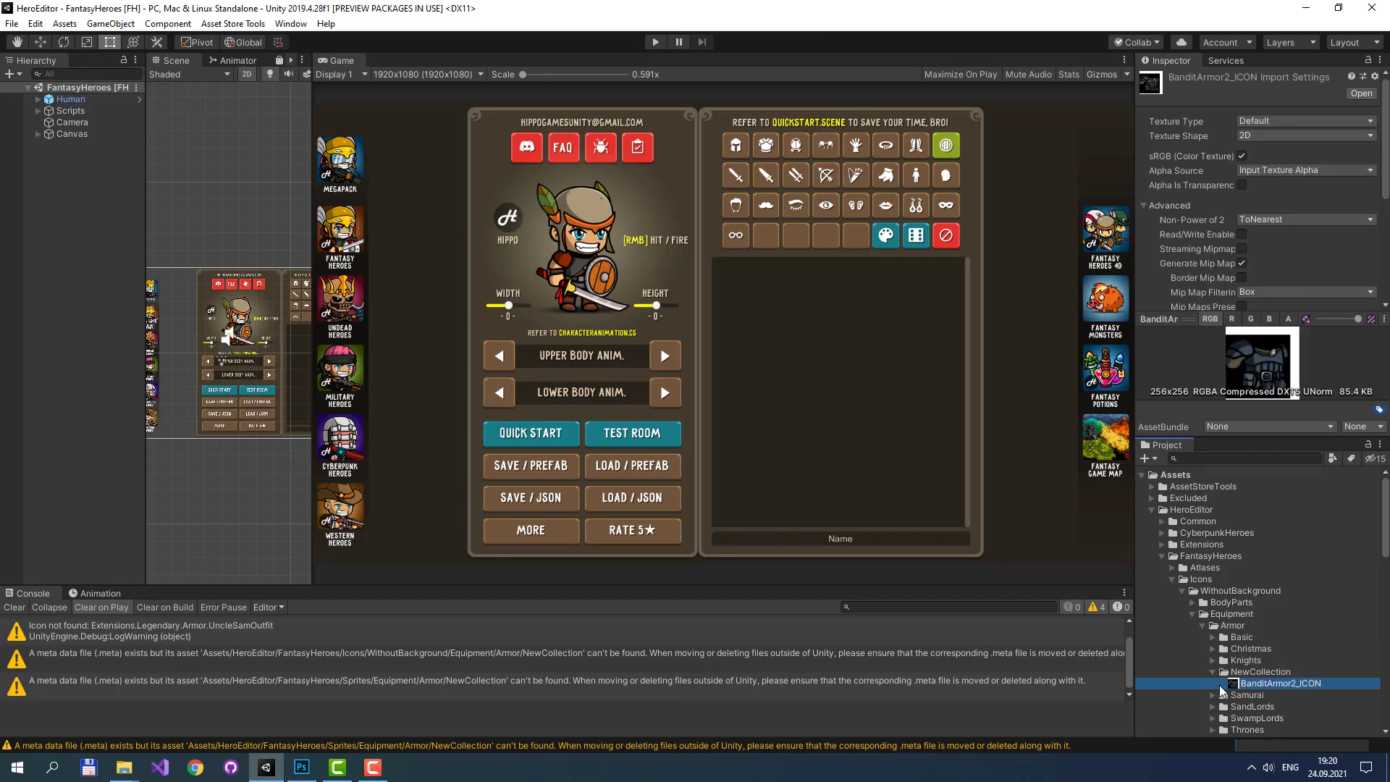
{"action": "scroll", "coordinate": [1277, 682], "scroll_direction": "down", "scroll_amount": 5}
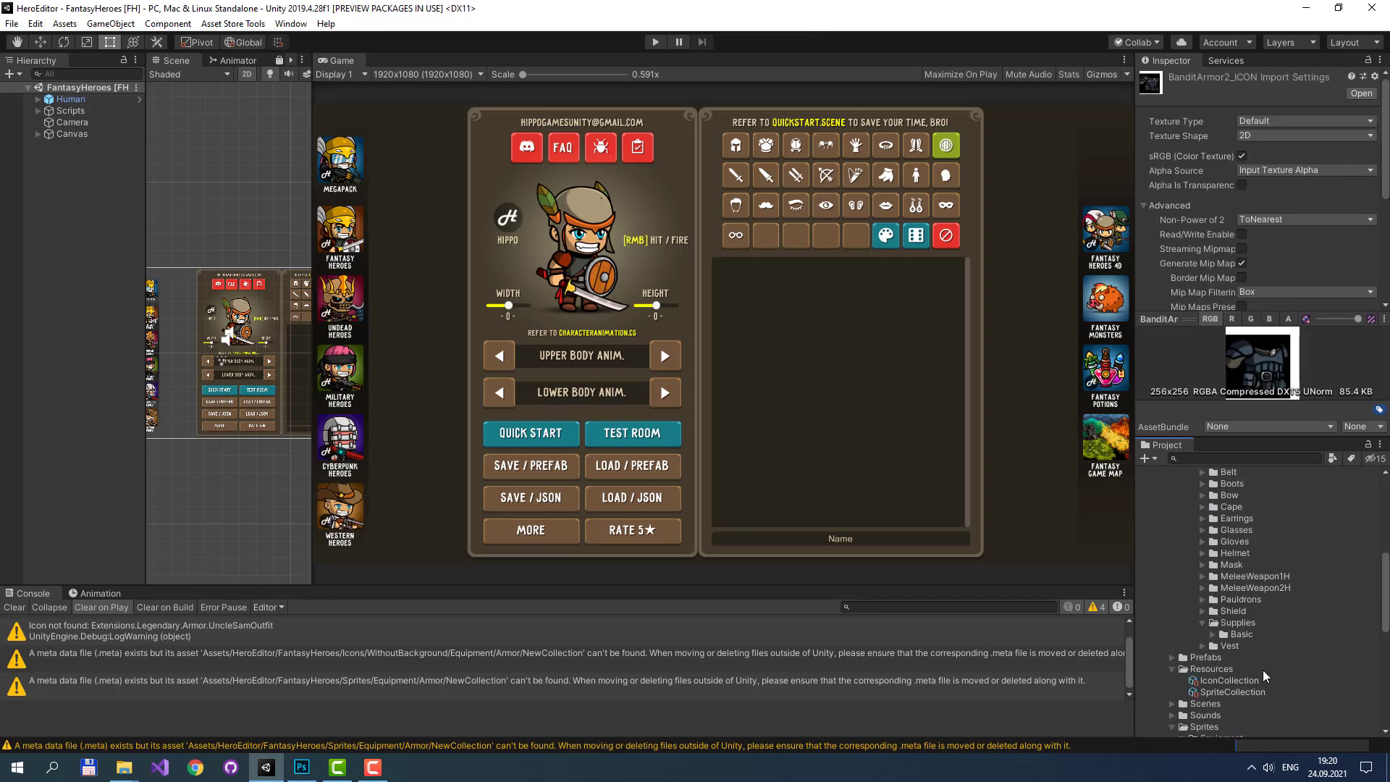
{"action": "scroll", "coordinate": [1258, 666], "scroll_direction": "up", "scroll_amount": 5}
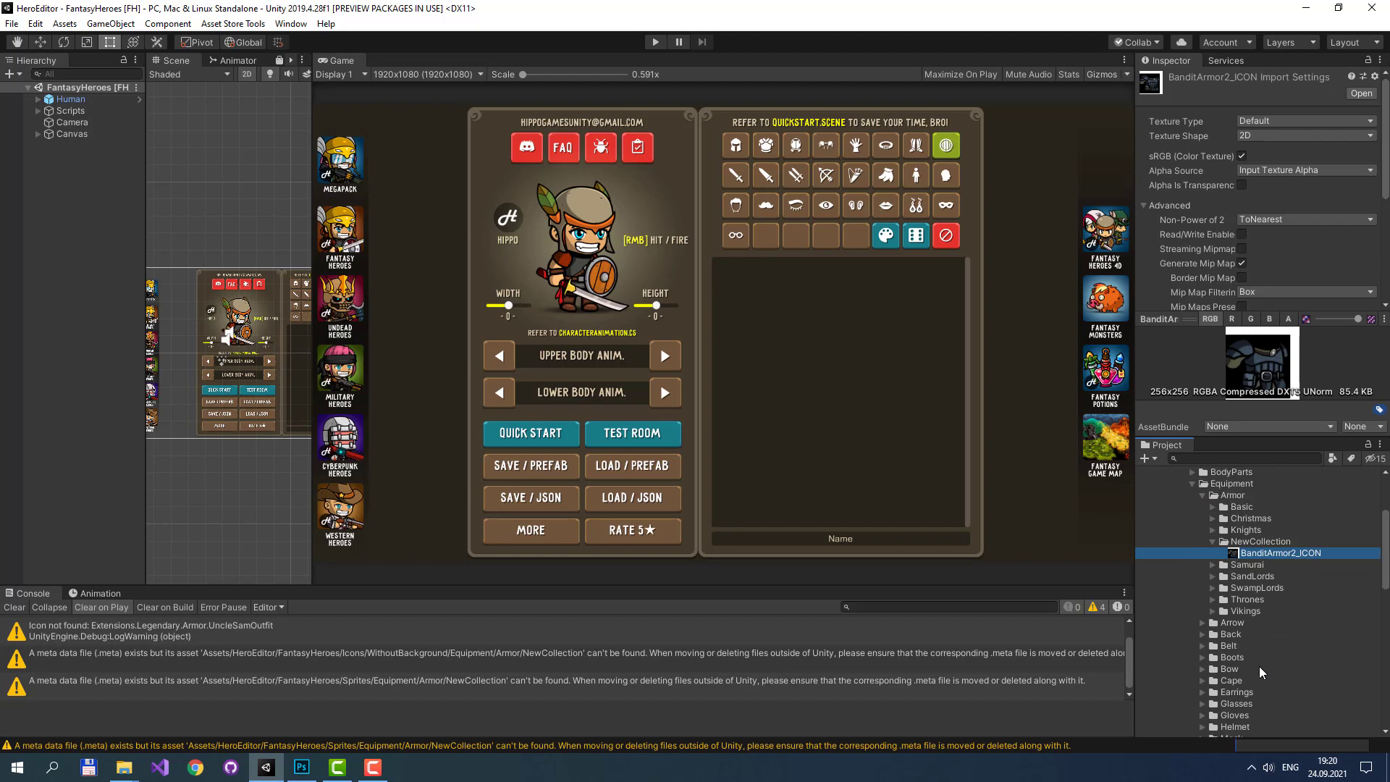
{"action": "scroll", "coordinate": [1250, 630], "scroll_direction": "down", "scroll_amount": 8}
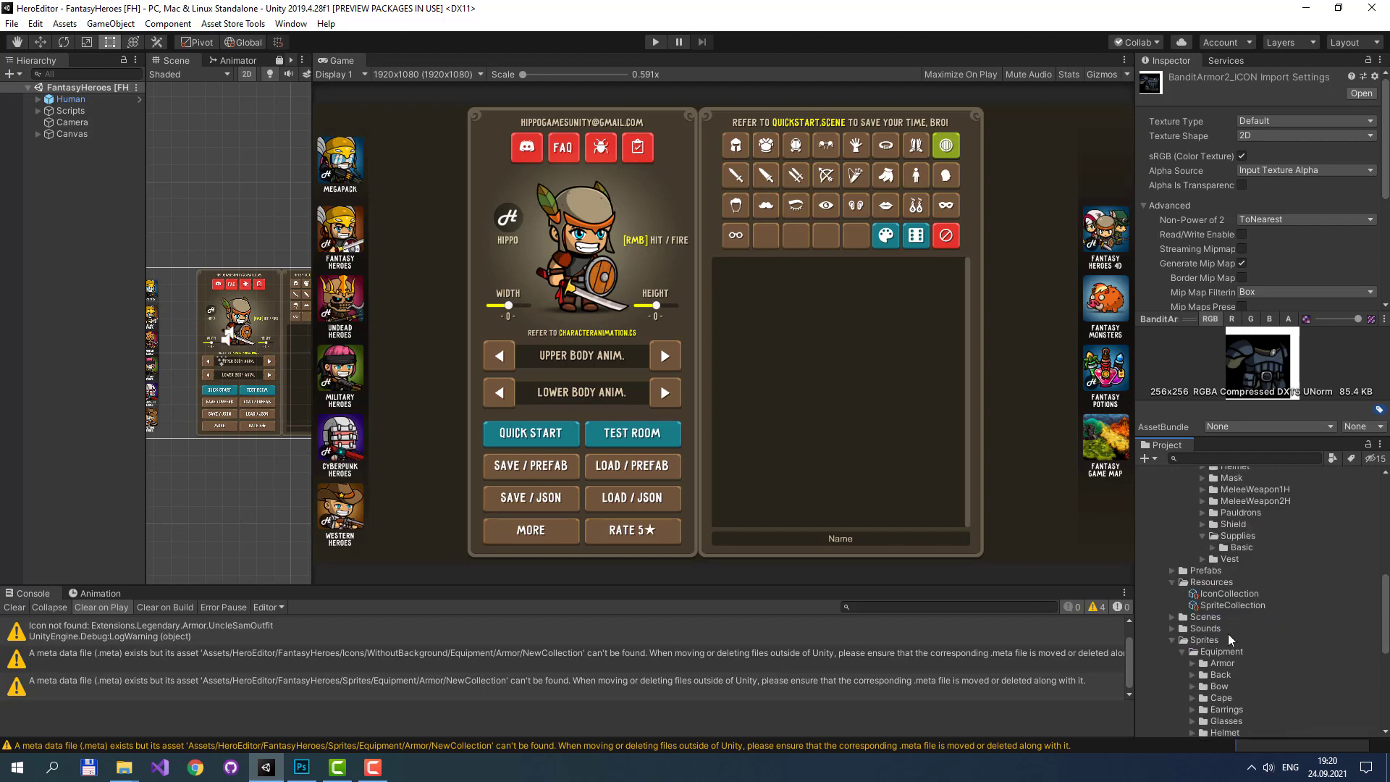
{"action": "left_click", "coordinate": [1192, 532]}
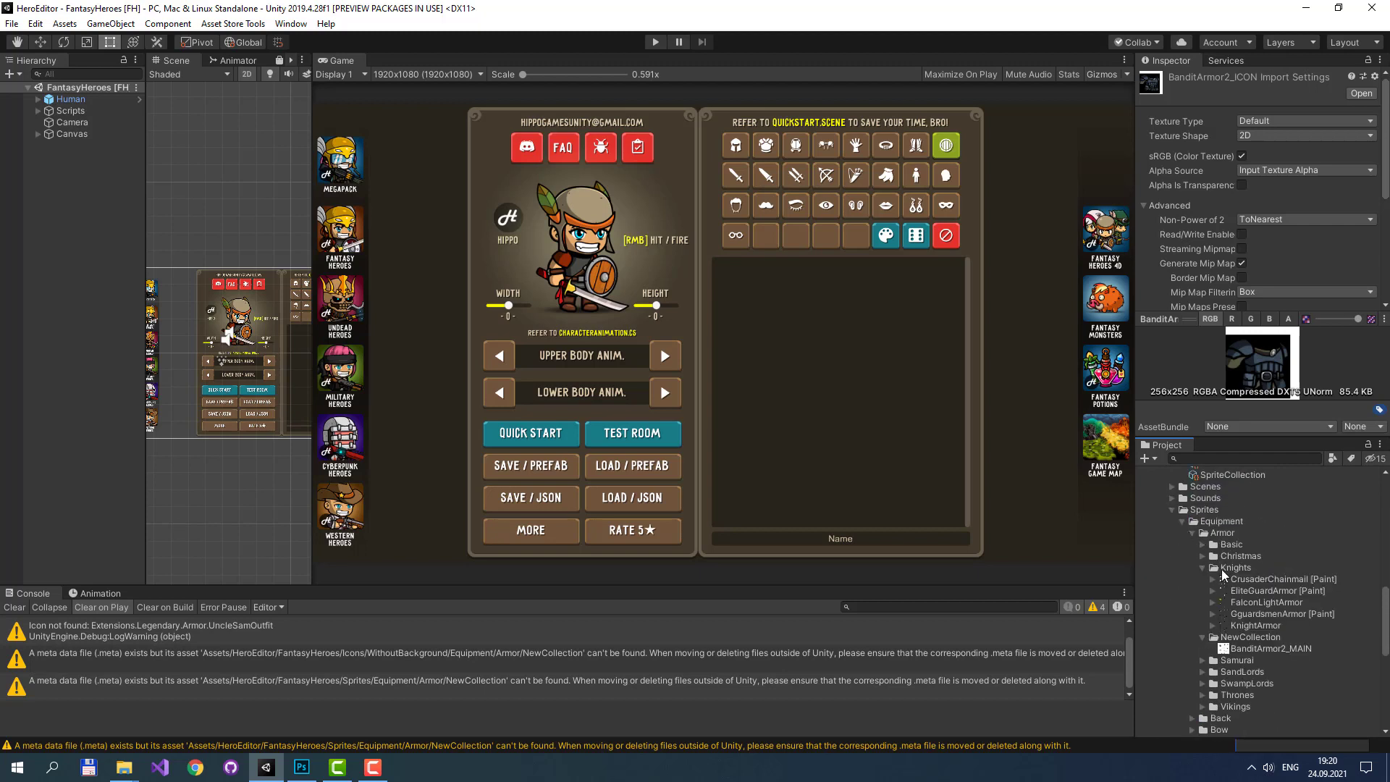
{"action": "left_click", "coordinate": [1204, 568]}
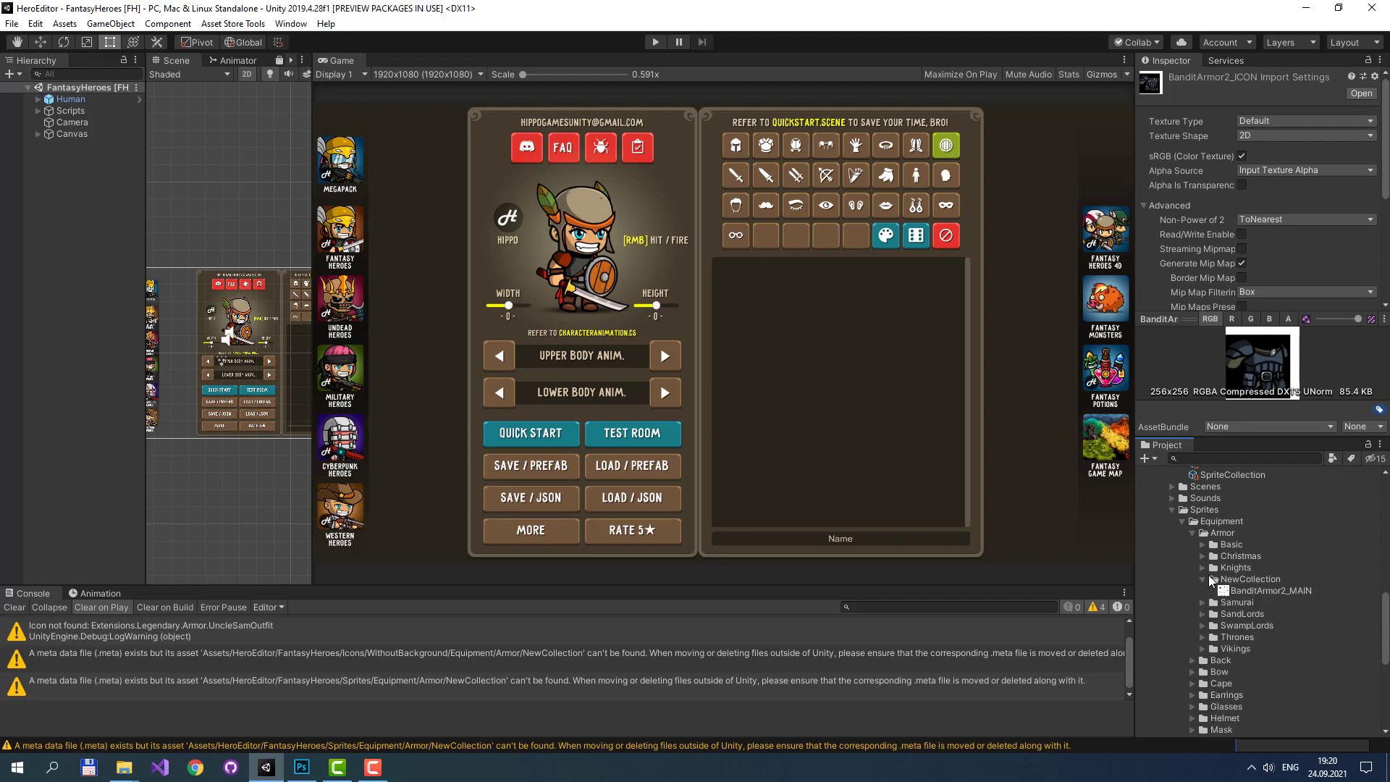
- Rename the BanditArmor2_MAIN sprite as BanditArmor2
{"action": "left_click", "coordinate": [1274, 590]}
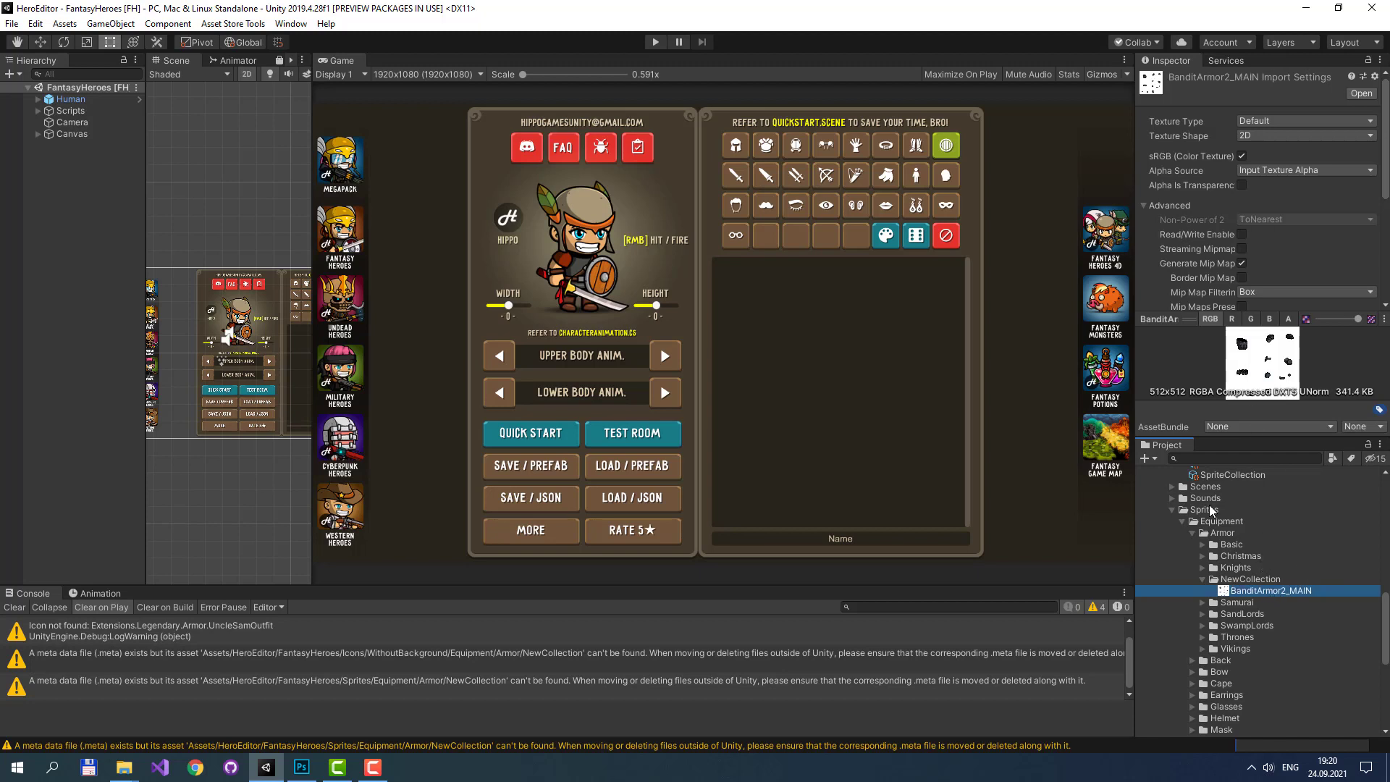
{"action": "left_click", "coordinate": [1286, 593]}
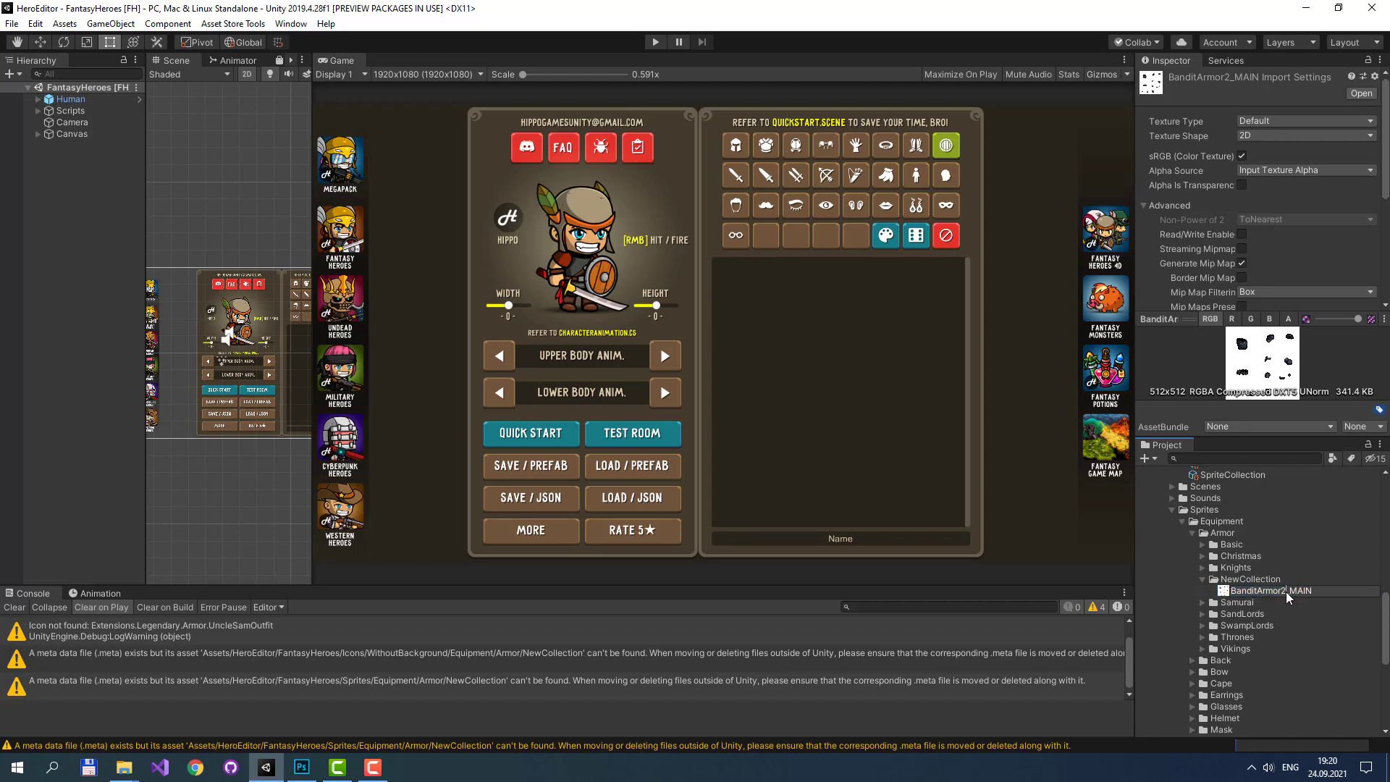
{"action": "key", "text": "Delete"}
{"action": "key", "text": "Delete"}
{"action": "key", "text": "Delete"}
{"action": "key", "text": "Delete"}
{"action": "key", "text": "Delete"}
{"action": "key", "text": "Return"}
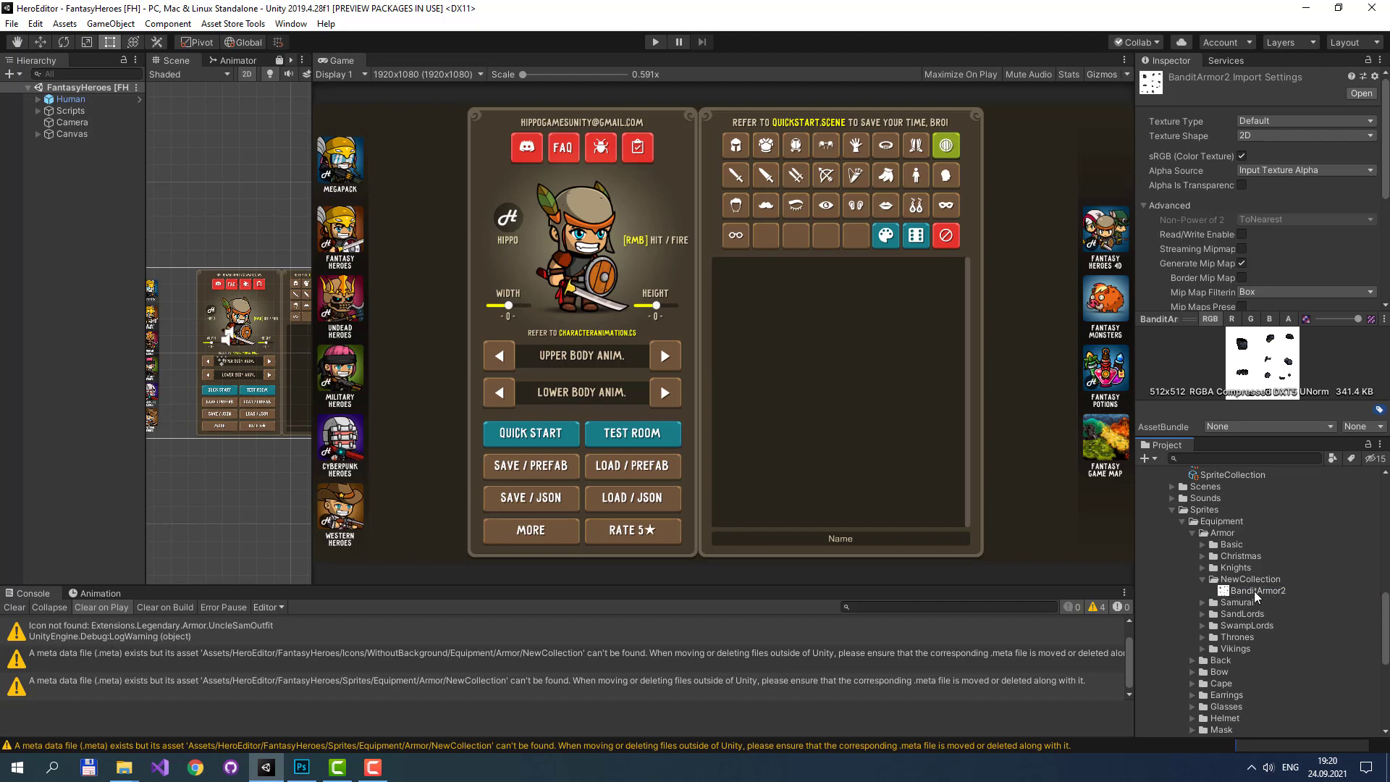
- Rename BanditArmor2_ICON in the icons' NewCollection folder as BanditArmor2
{"action": "scroll", "coordinate": [1265, 589], "scroll_direction": "up", "scroll_amount": 10}
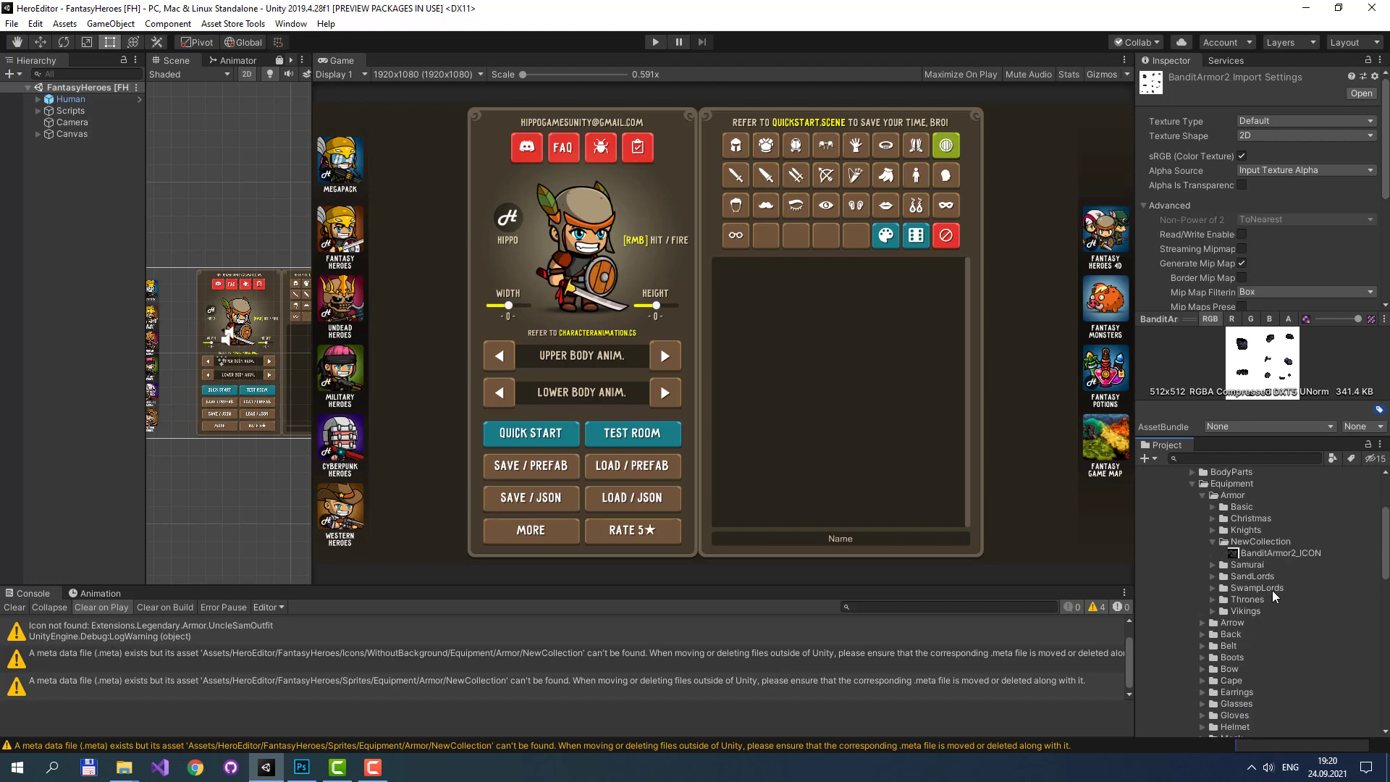
{"action": "left_click", "coordinate": [1266, 636]}
{"action": "left_click", "coordinate": [1266, 637]}
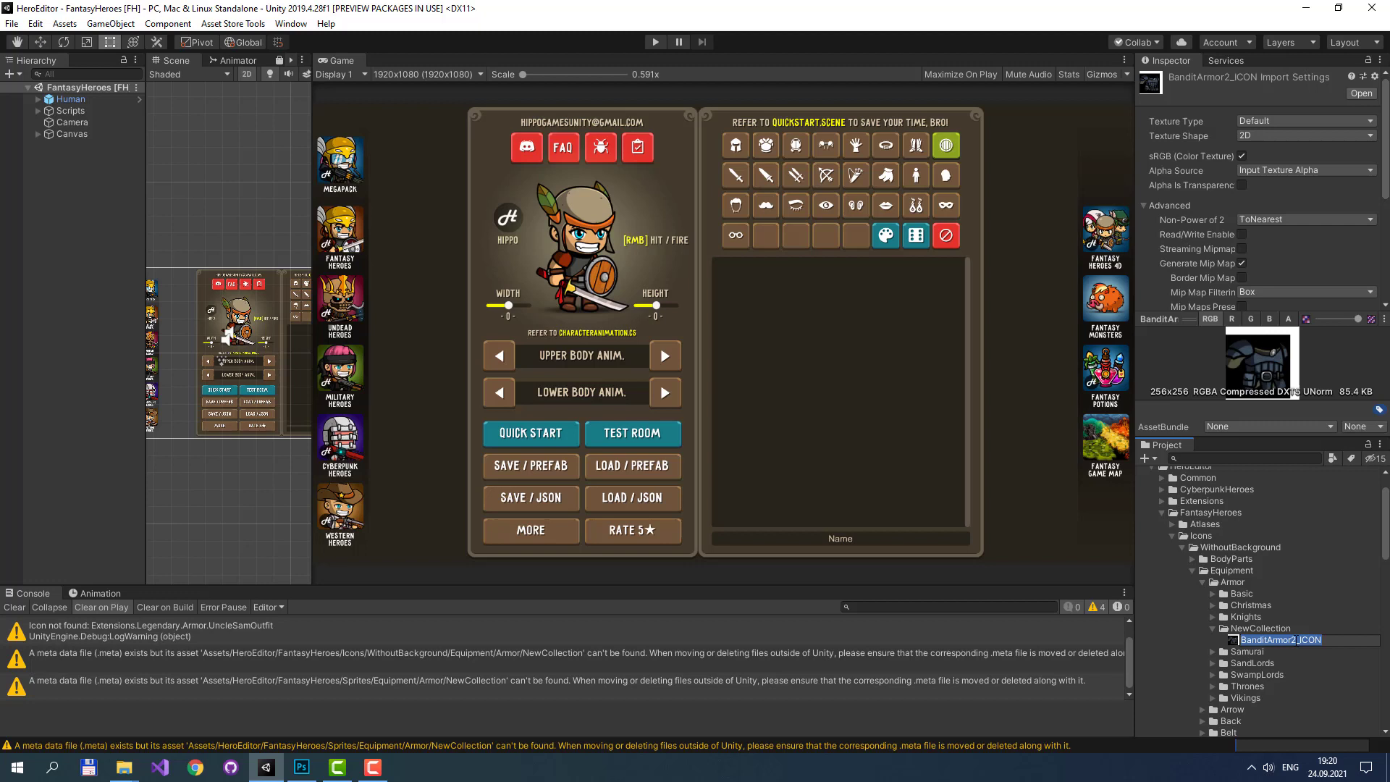
{"action": "left_click_drag", "start_coordinate": [1297, 640], "coordinate": [1332, 641]}
{"action": "key", "text": "BackSpace"}
{"action": "key", "text": "Return"}
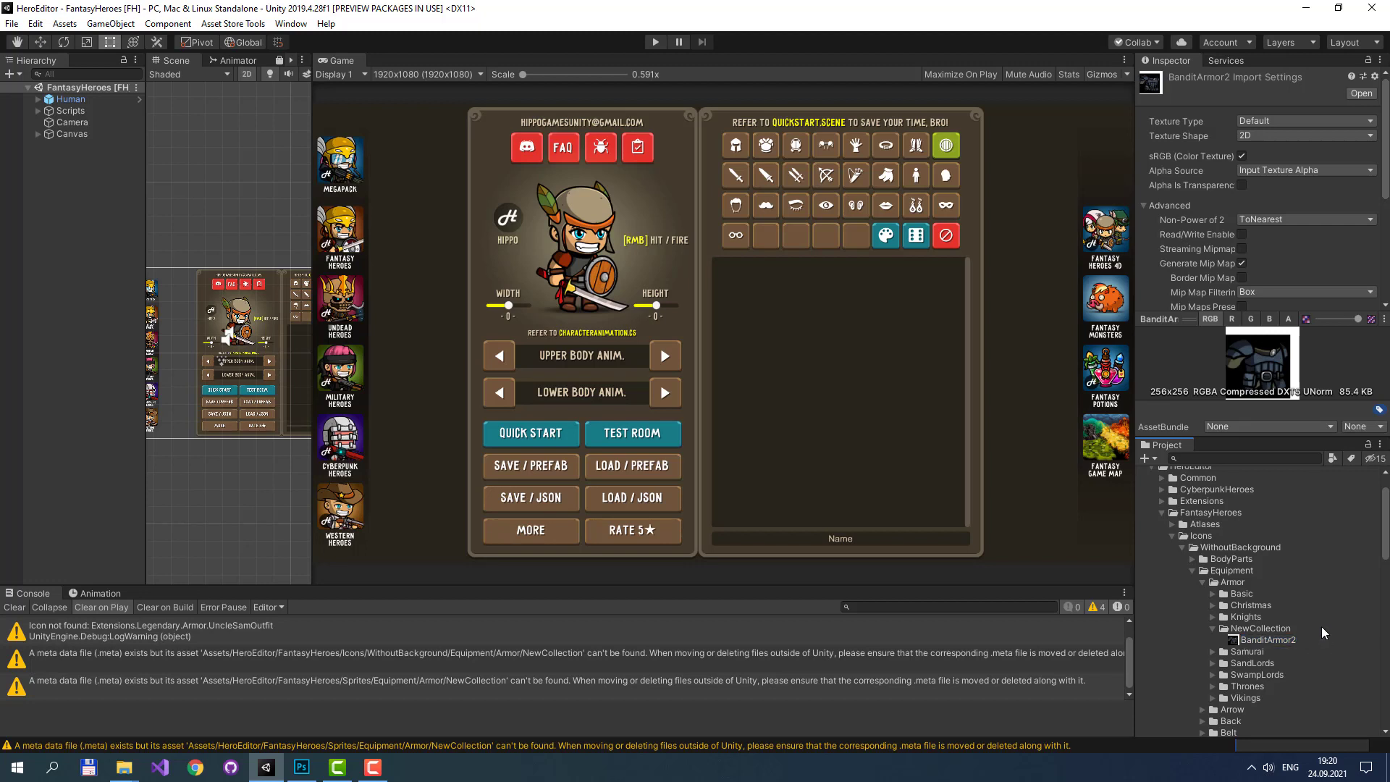
- Compare the BanditArmor2 icon's import settings with those of the existing armor icons in the Knights folder
{"action": "left_click", "coordinate": [1280, 638]}
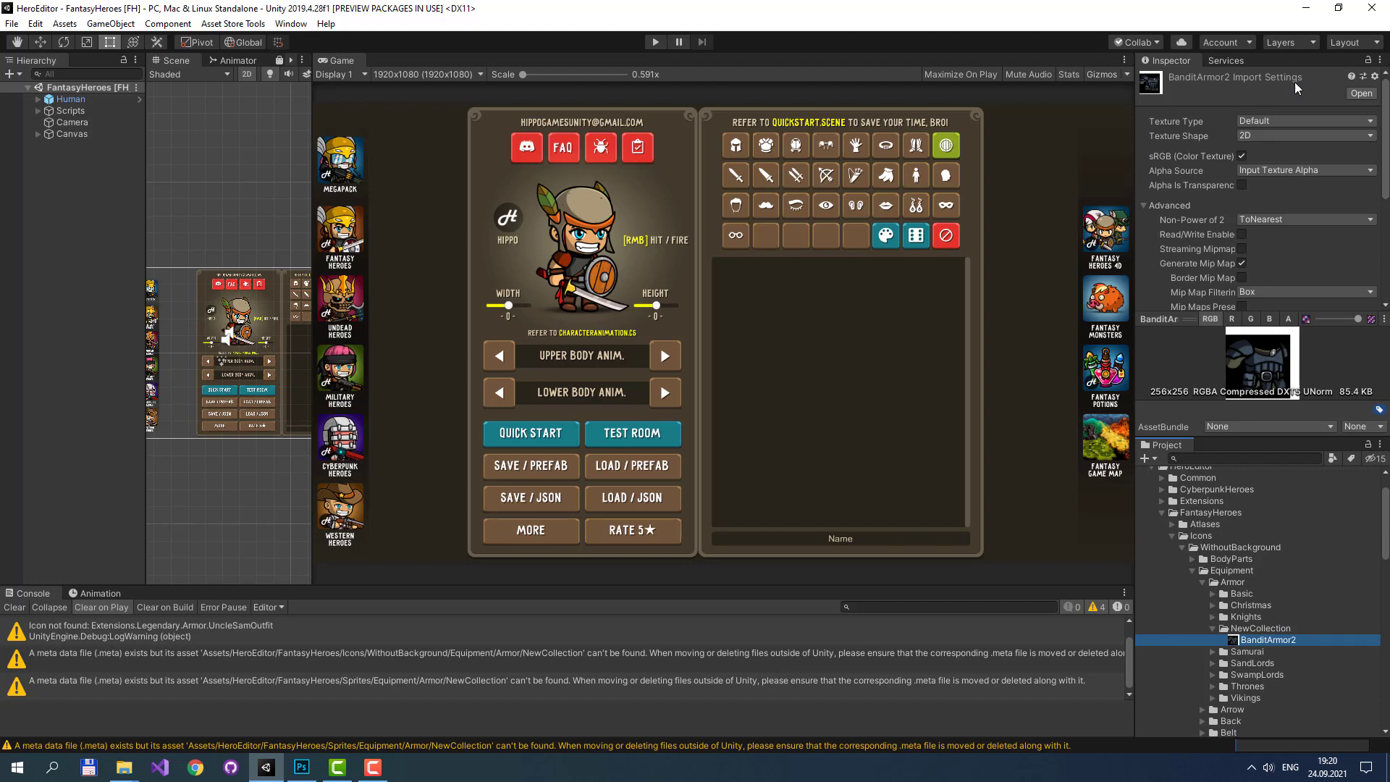
{"action": "left_click", "coordinate": [1213, 617]}
{"action": "left_click", "coordinate": [1258, 629]}
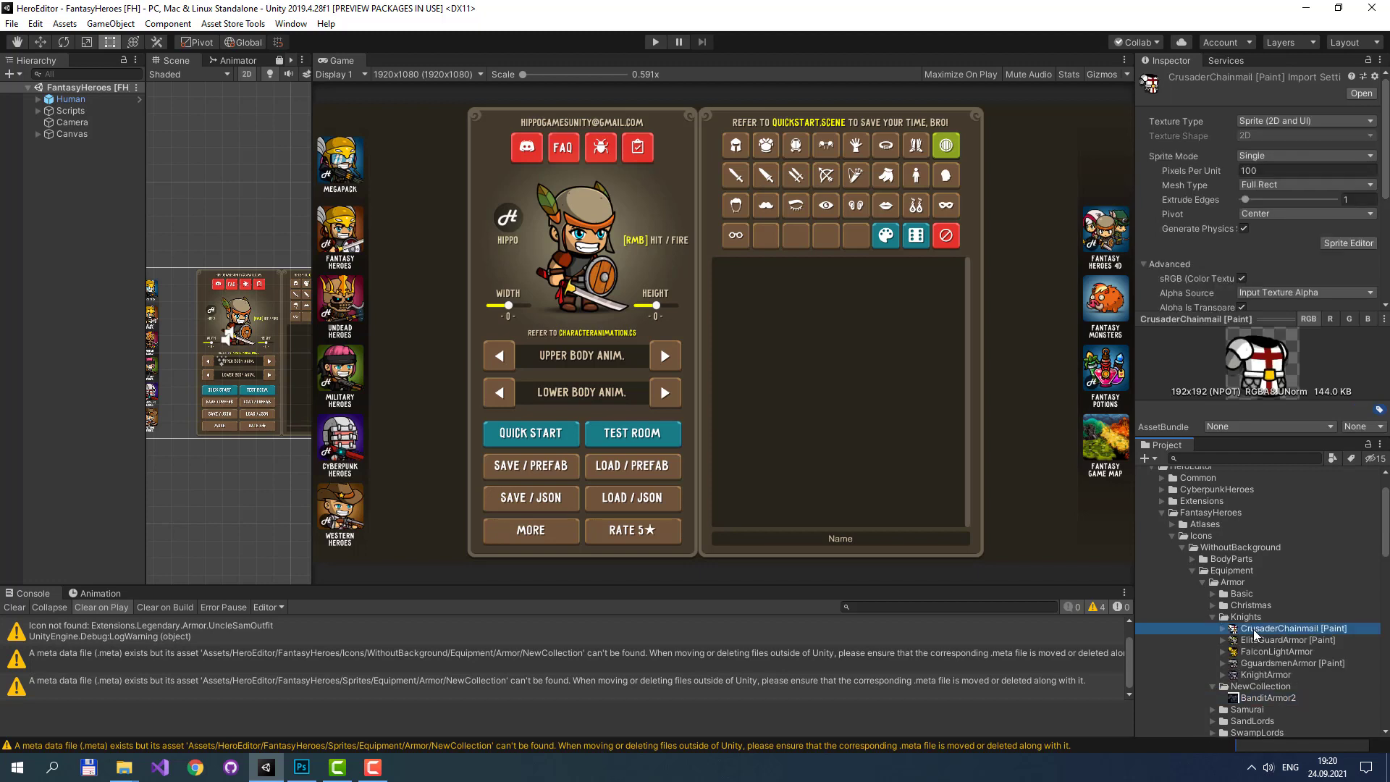
{"action": "left_click", "coordinate": [1253, 640]}
{"action": "left_click", "coordinate": [1260, 675]}
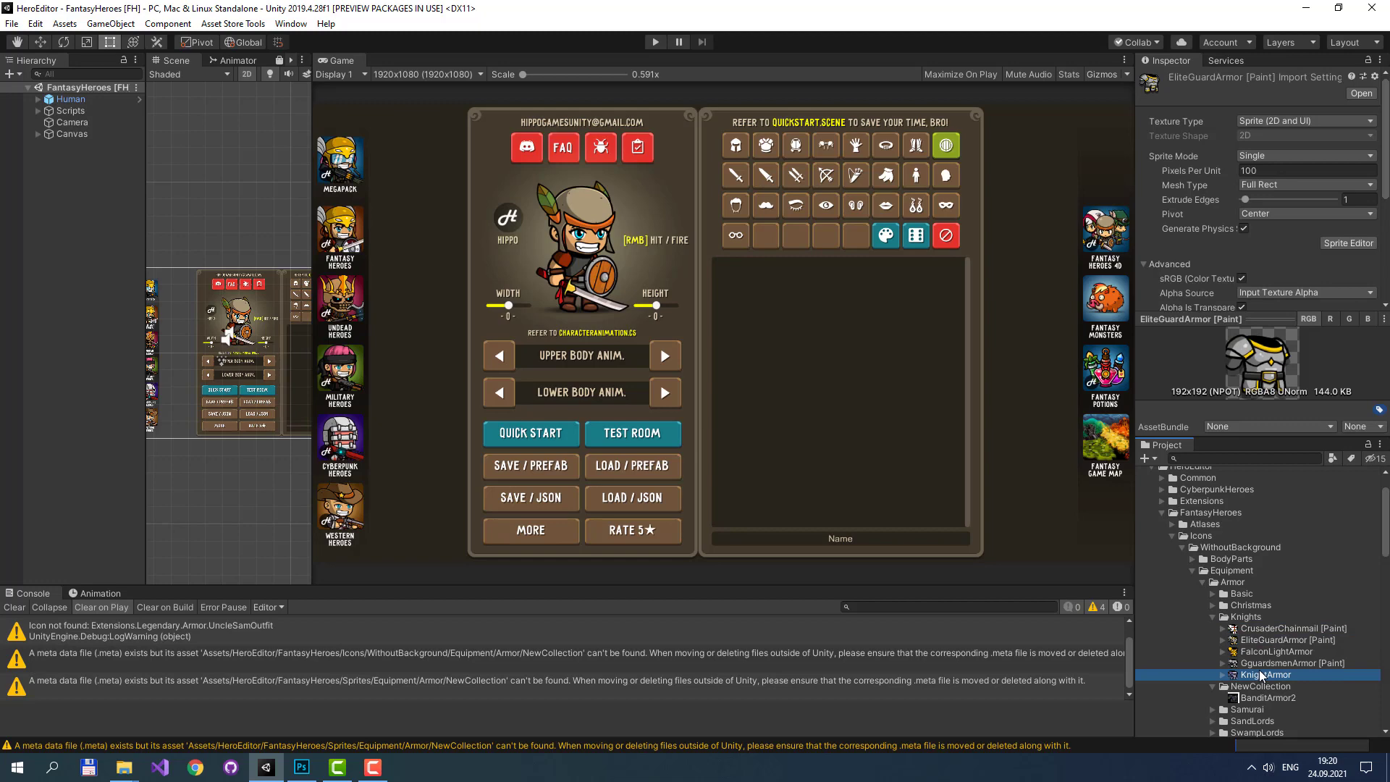
{"action": "left_click", "coordinate": [1261, 697]}
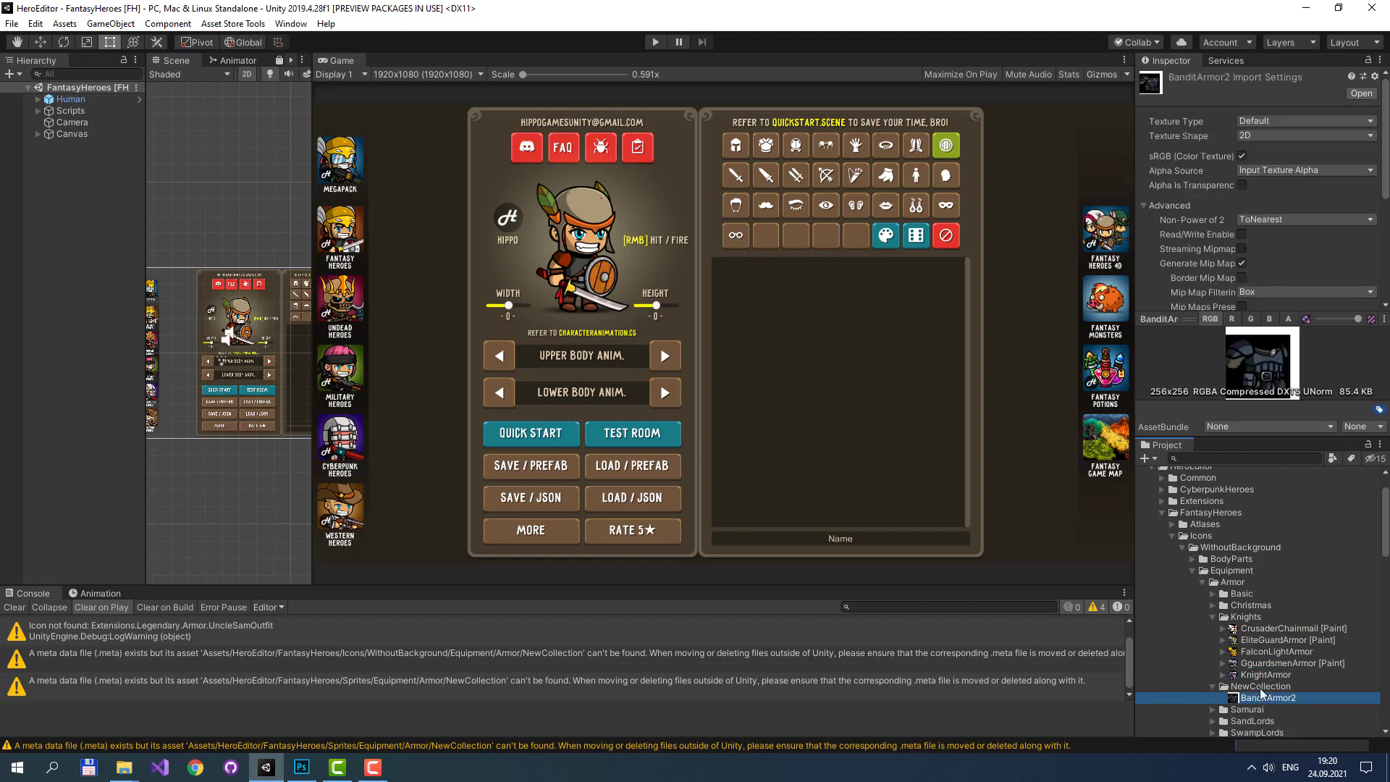
- Copy the pivots and slices from the Knights' CrusaderChainmail [Paint] icon to the BanditArmor2 icon with the Copy Sprite Layout tool
{"action": "left_click", "coordinate": [291, 23]}
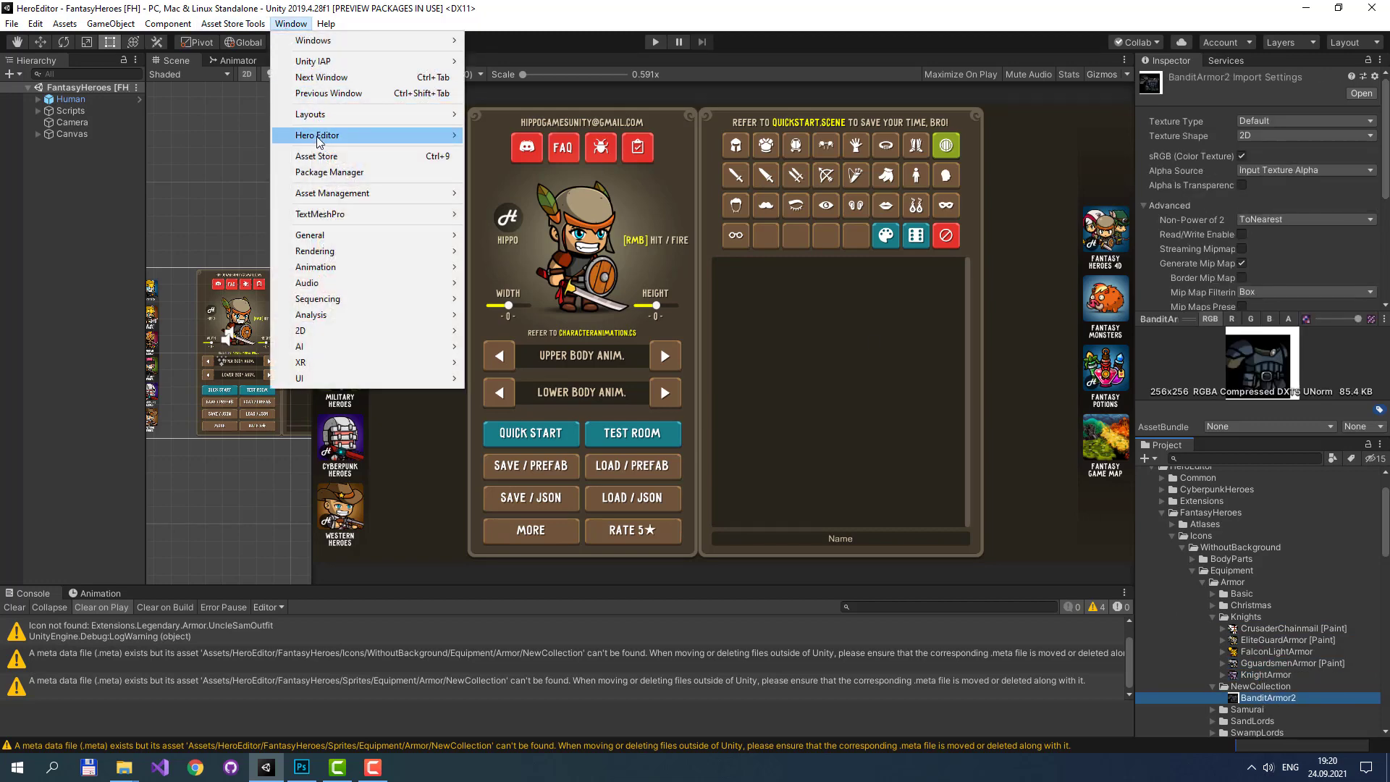
{"action": "mouse_move", "coordinate": [317, 142]}
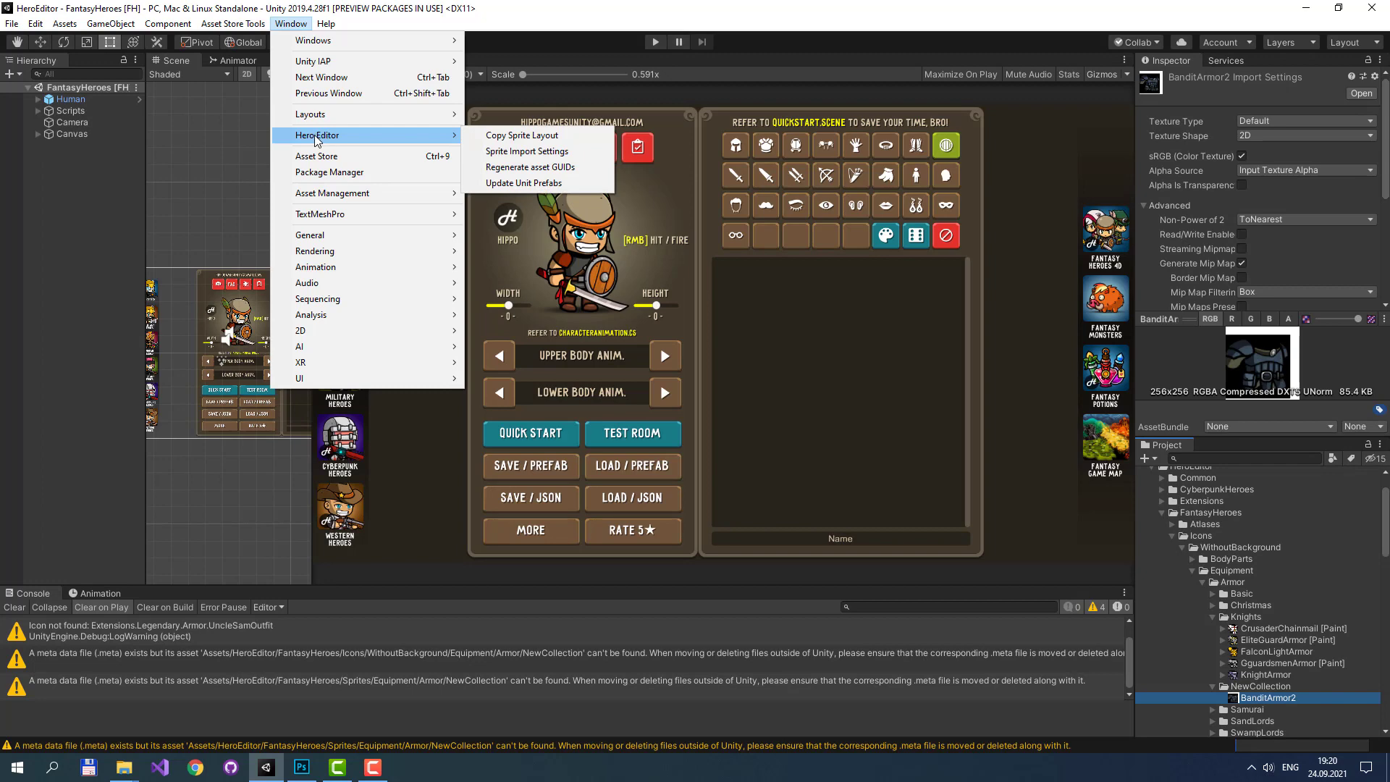
{"action": "left_click", "coordinate": [517, 138]}
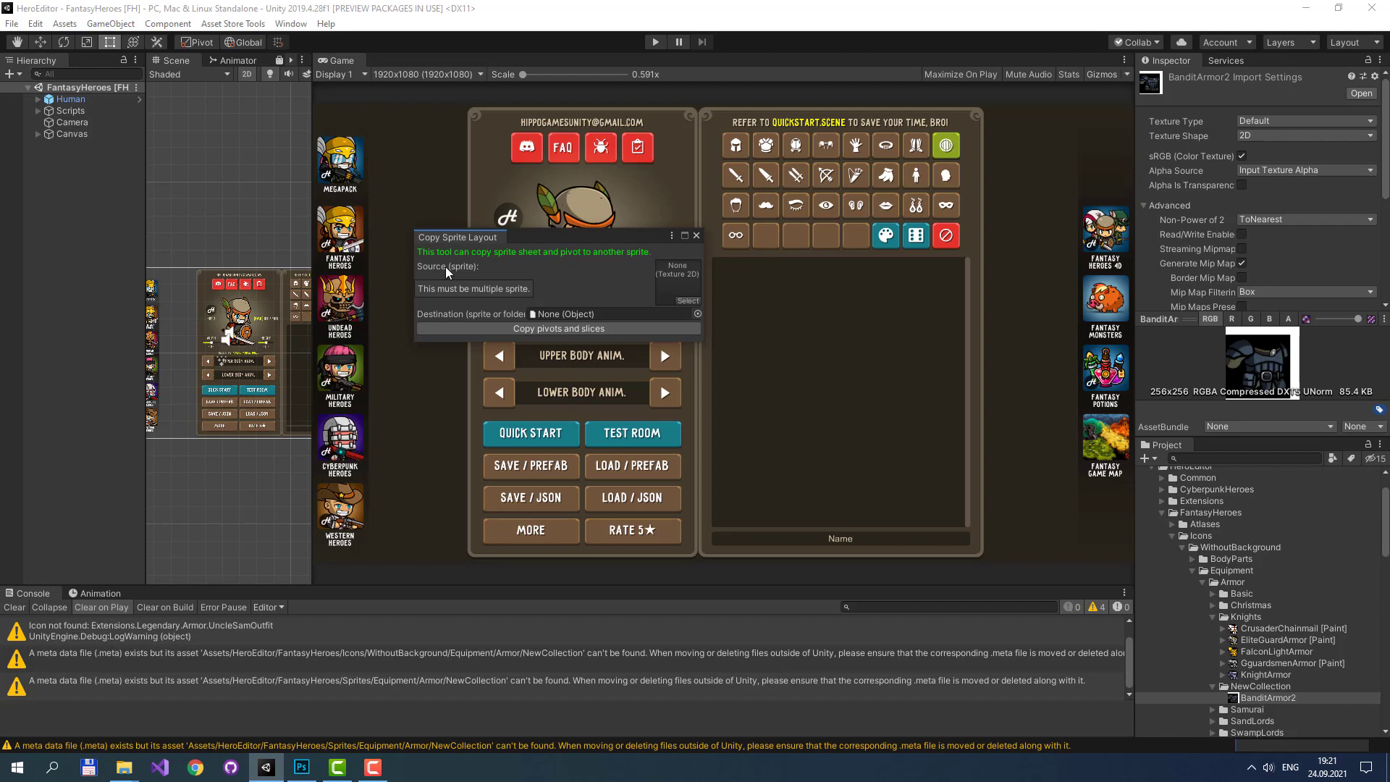
{"action": "mouse_move", "coordinate": [1268, 698]}
{"action": "left_mouse_down"}
{"action": "mouse_move", "coordinate": [1271, 677]}
{"action": "mouse_move", "coordinate": [677, 287]}
{"action": "left_mouse_up"}
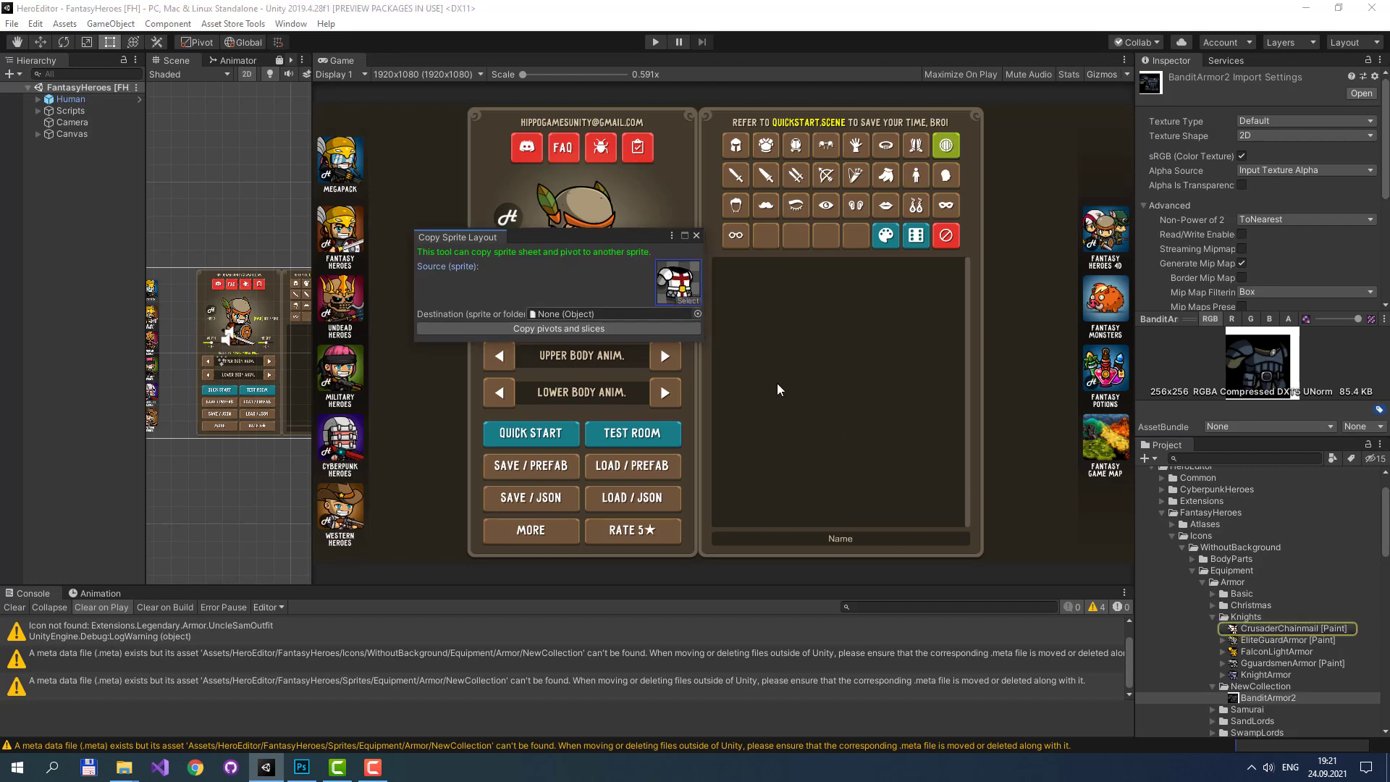
{"action": "left_click", "coordinate": [447, 327]}
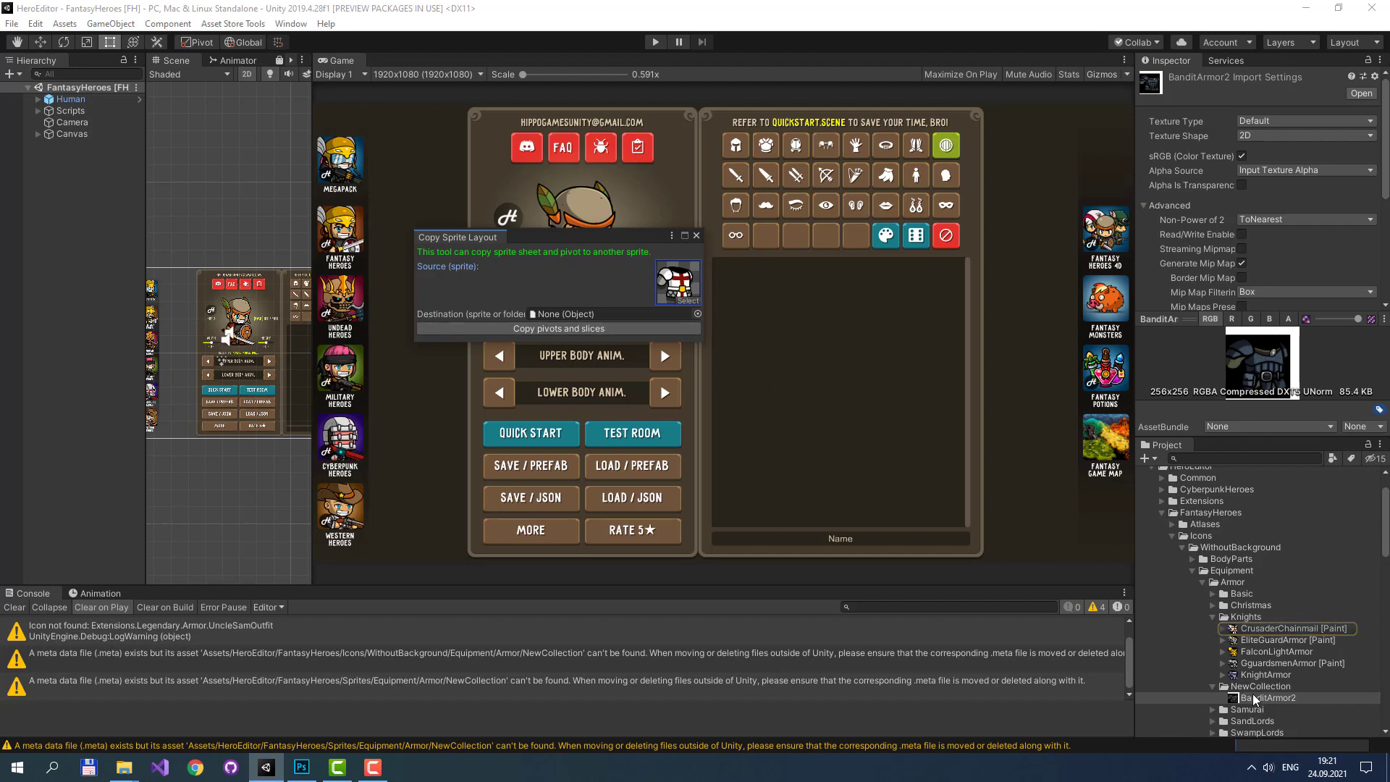
{"action": "left_click_drag", "start_coordinate": [1233, 698], "coordinate": [580, 317]}
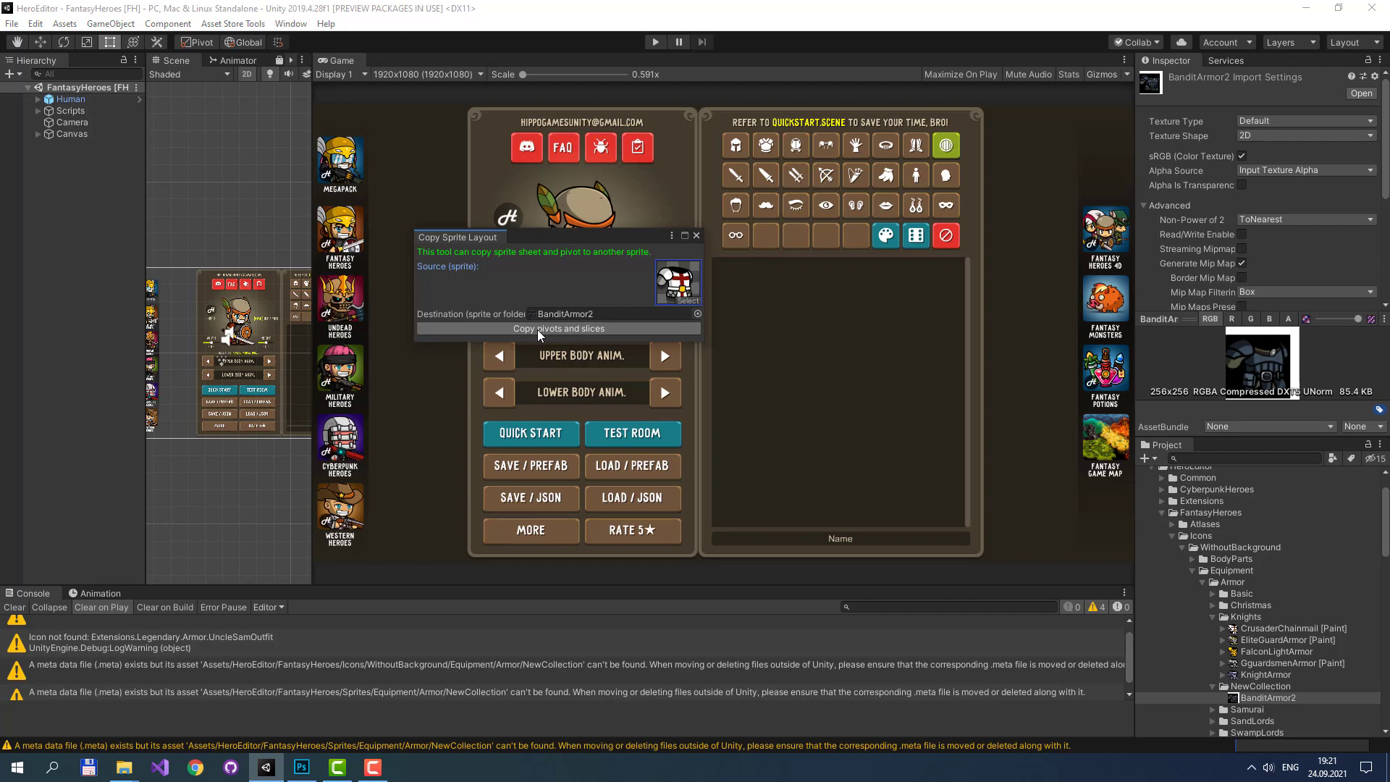
{"action": "left_click", "coordinate": [537, 329]}
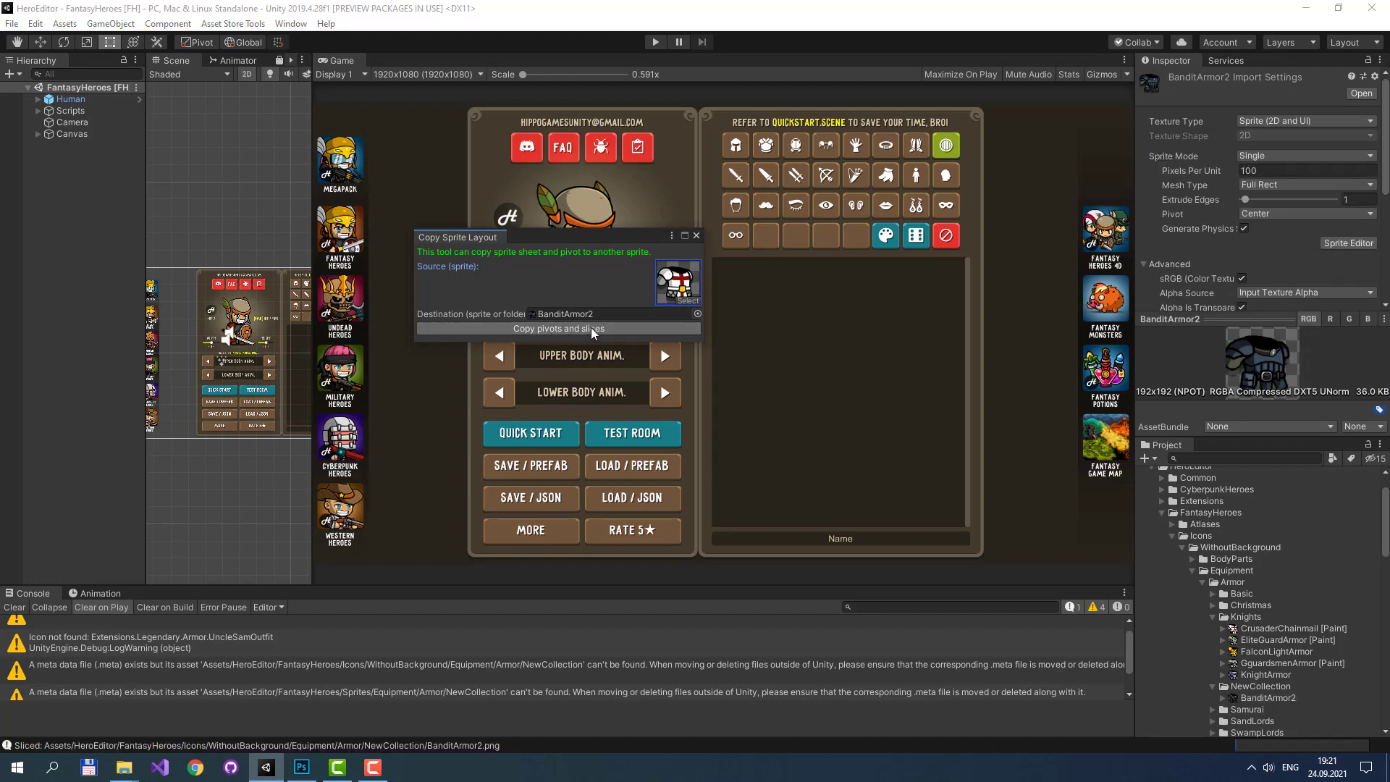
- Compare the BanditArmor2 icon's import settings and preview with those of the KnightArmor icon
{"action": "left_click", "coordinate": [1277, 698]}
{"action": "left_click", "coordinate": [1268, 674]}
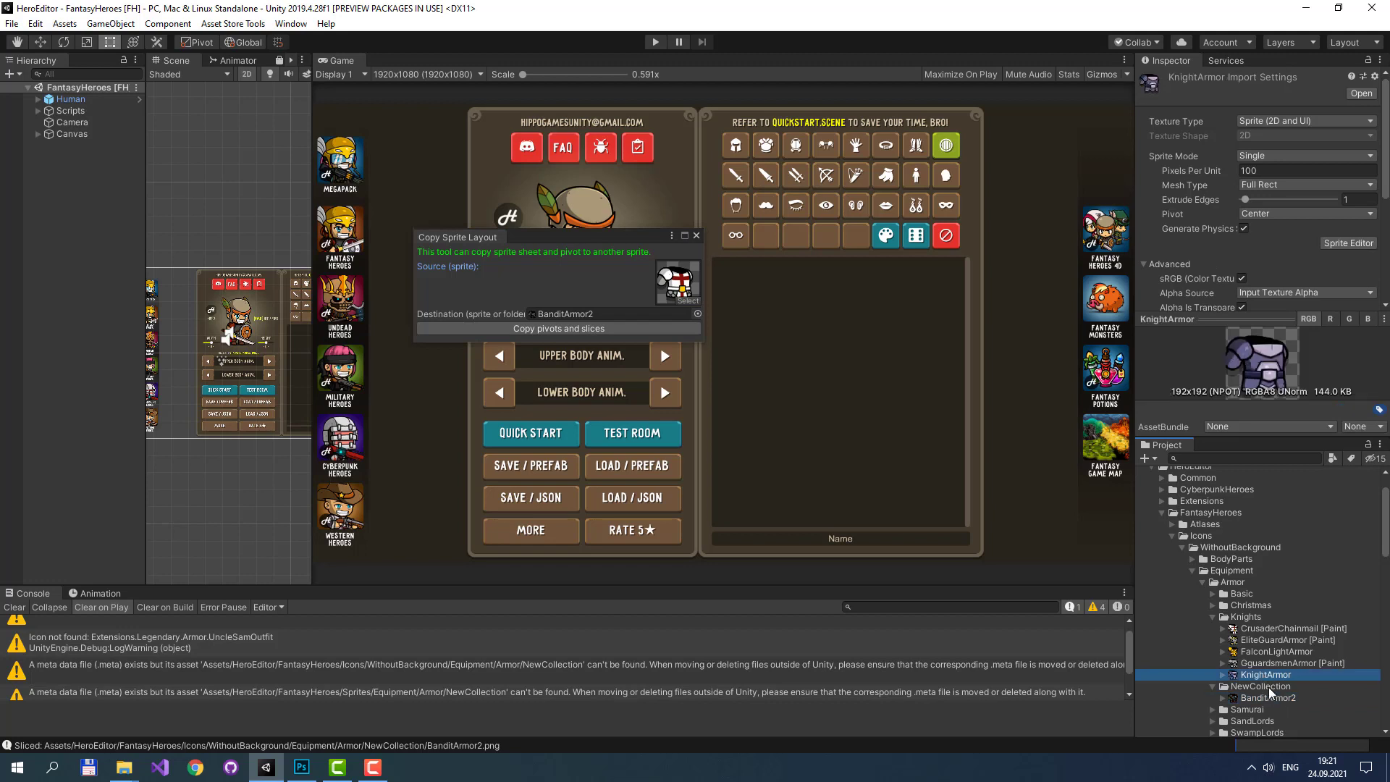
{"action": "left_click", "coordinate": [1269, 700]}
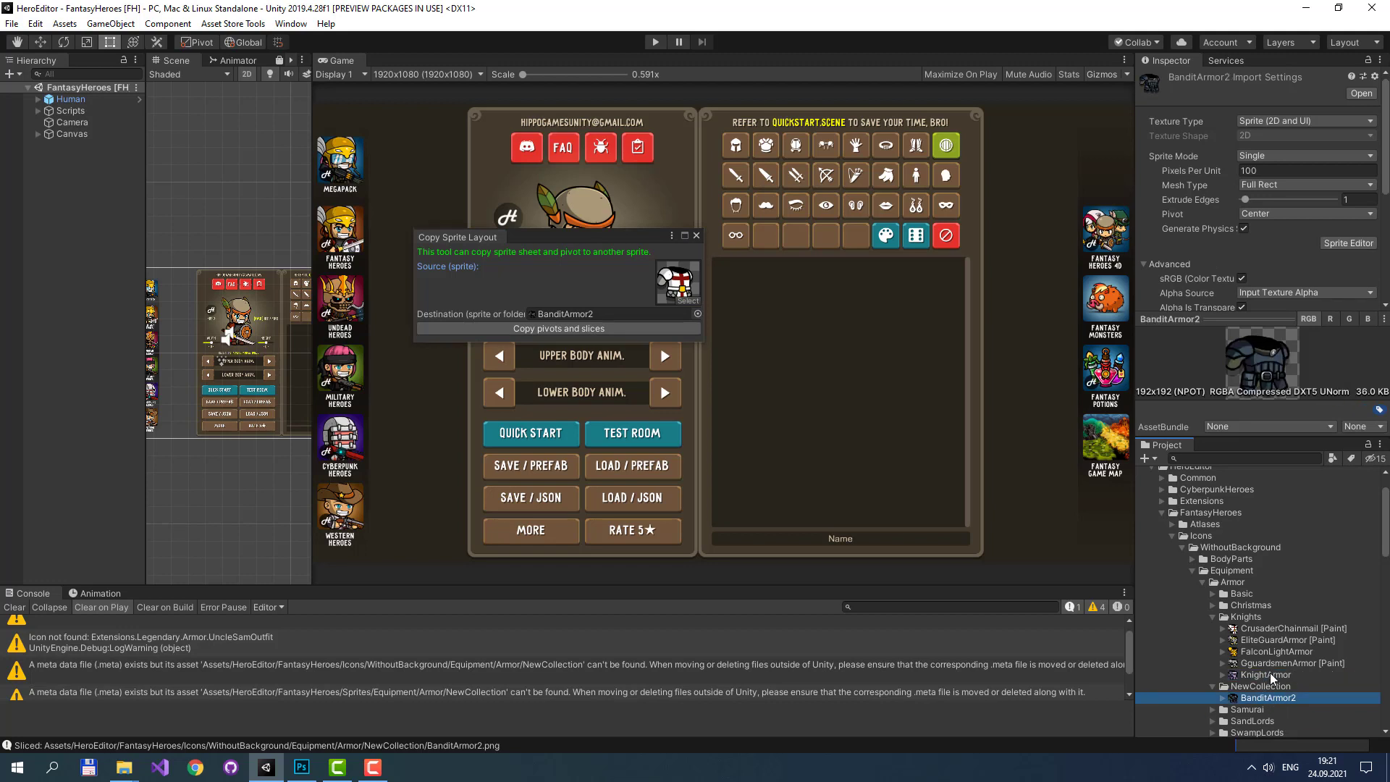
{"action": "left_click", "coordinate": [1268, 675]}
{"action": "left_click", "coordinate": [1269, 699]}
{"action": "left_click", "coordinate": [1268, 676]}
{"action": "left_click", "coordinate": [1270, 698]}
{"action": "left_click", "coordinate": [1271, 675]}
{"action": "left_click", "coordinate": [1272, 698]}
{"action": "left_click", "coordinate": [1277, 675]}
- Set the texture type of the BanditArmor2 sprite under Sprites/Equipment/Armor/NewCollection to Sprite (2D and UI) and apply the import settings
{"action": "scroll", "coordinate": [1271, 660], "scroll_direction": "down", "scroll_amount": 10}
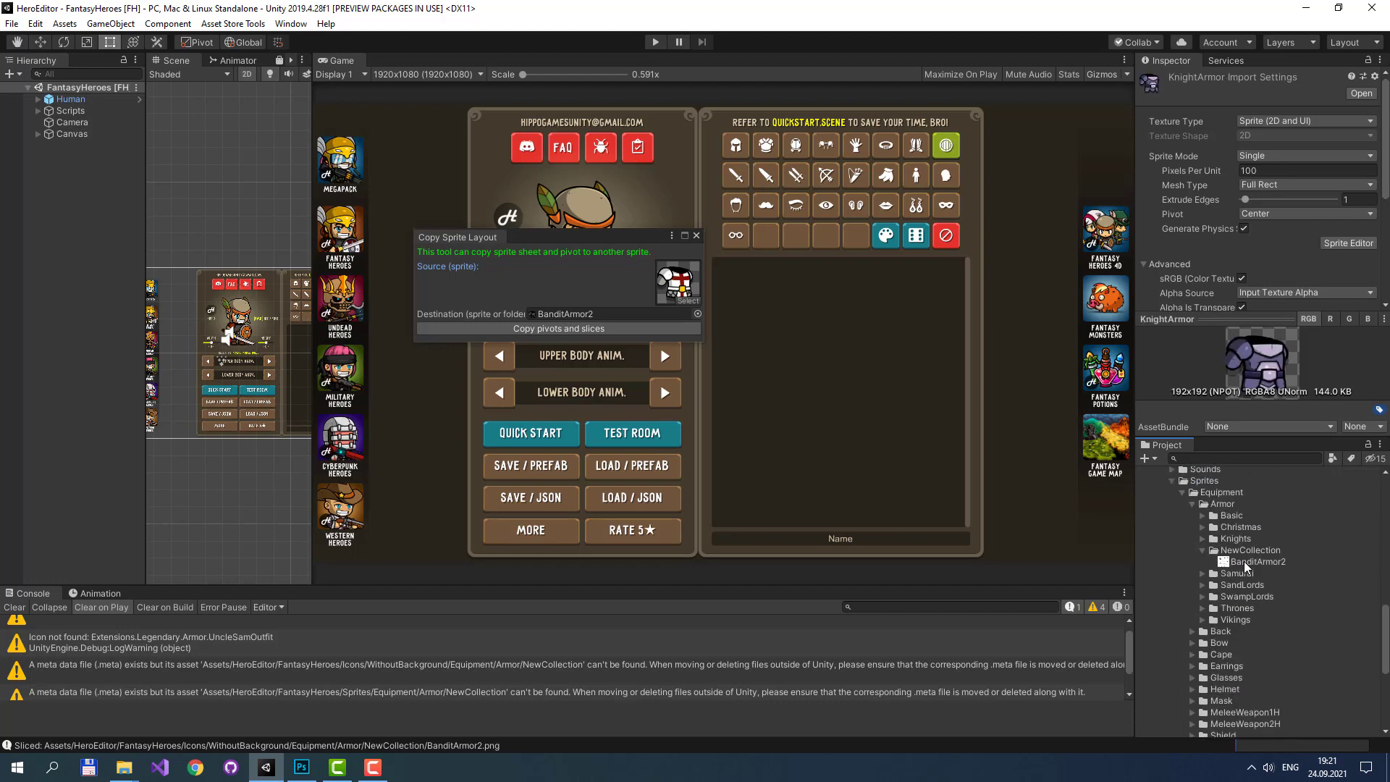
{"action": "left_click", "coordinate": [1241, 561]}
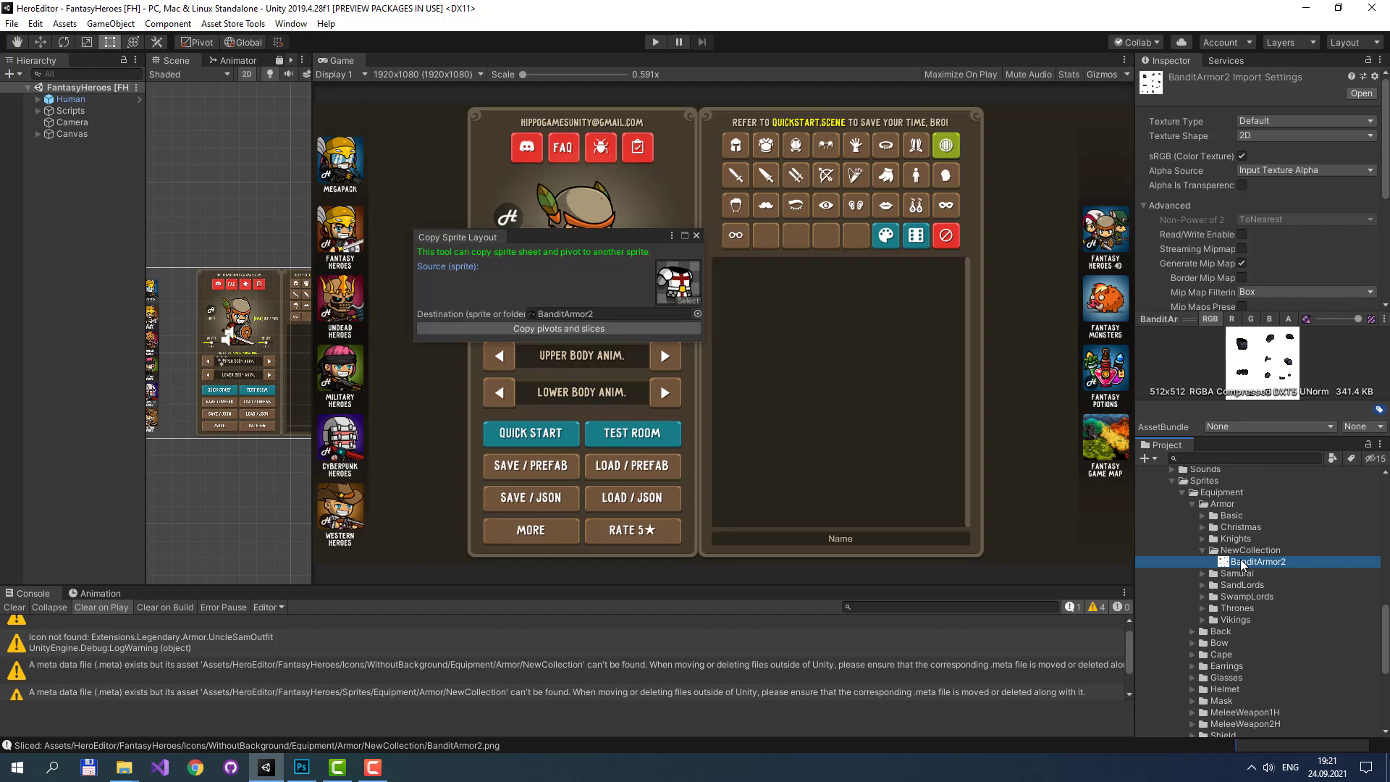
{"action": "left_click", "coordinate": [1257, 119]}
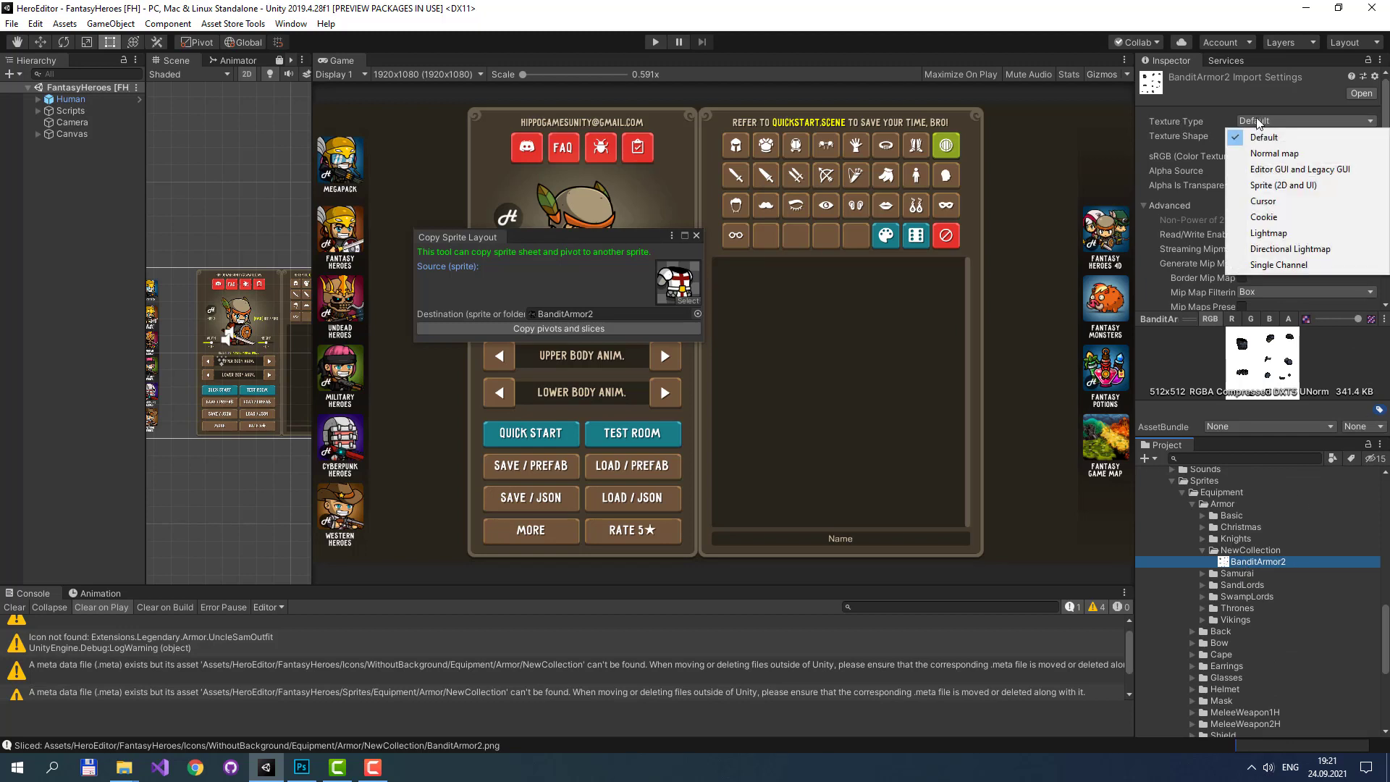
{"action": "left_click", "coordinate": [1282, 185]}
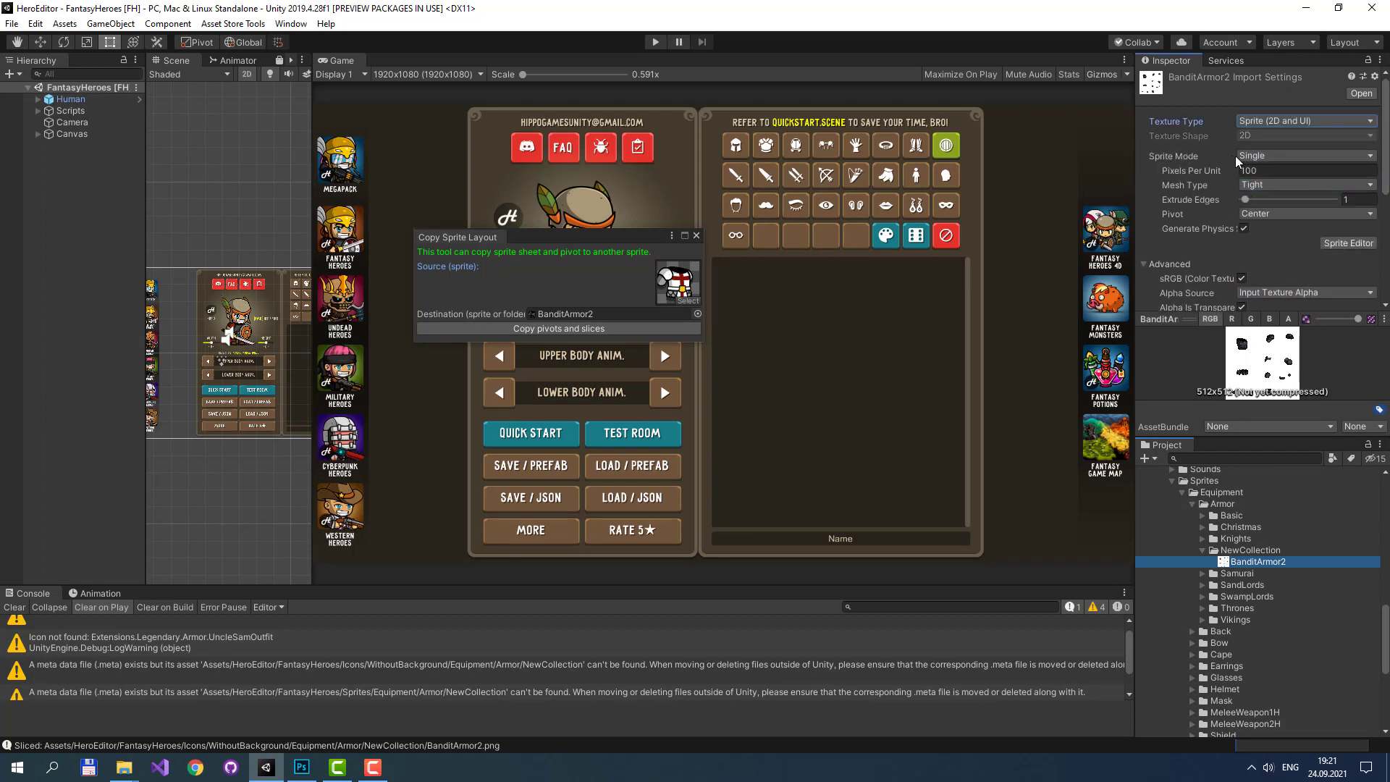
{"action": "left_click", "coordinate": [1203, 538]}
{"action": "left_click", "coordinate": [1233, 552]}
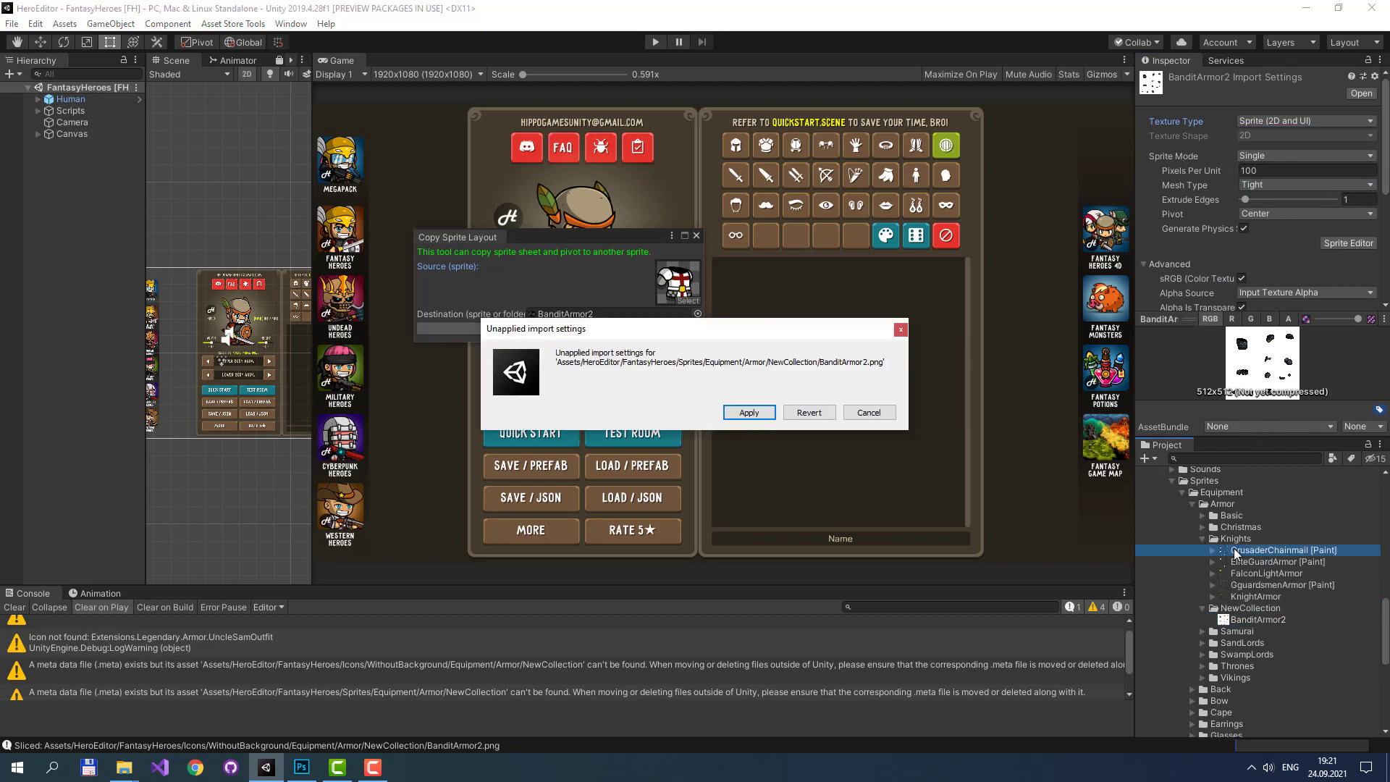
{"action": "left_click", "coordinate": [740, 412]}
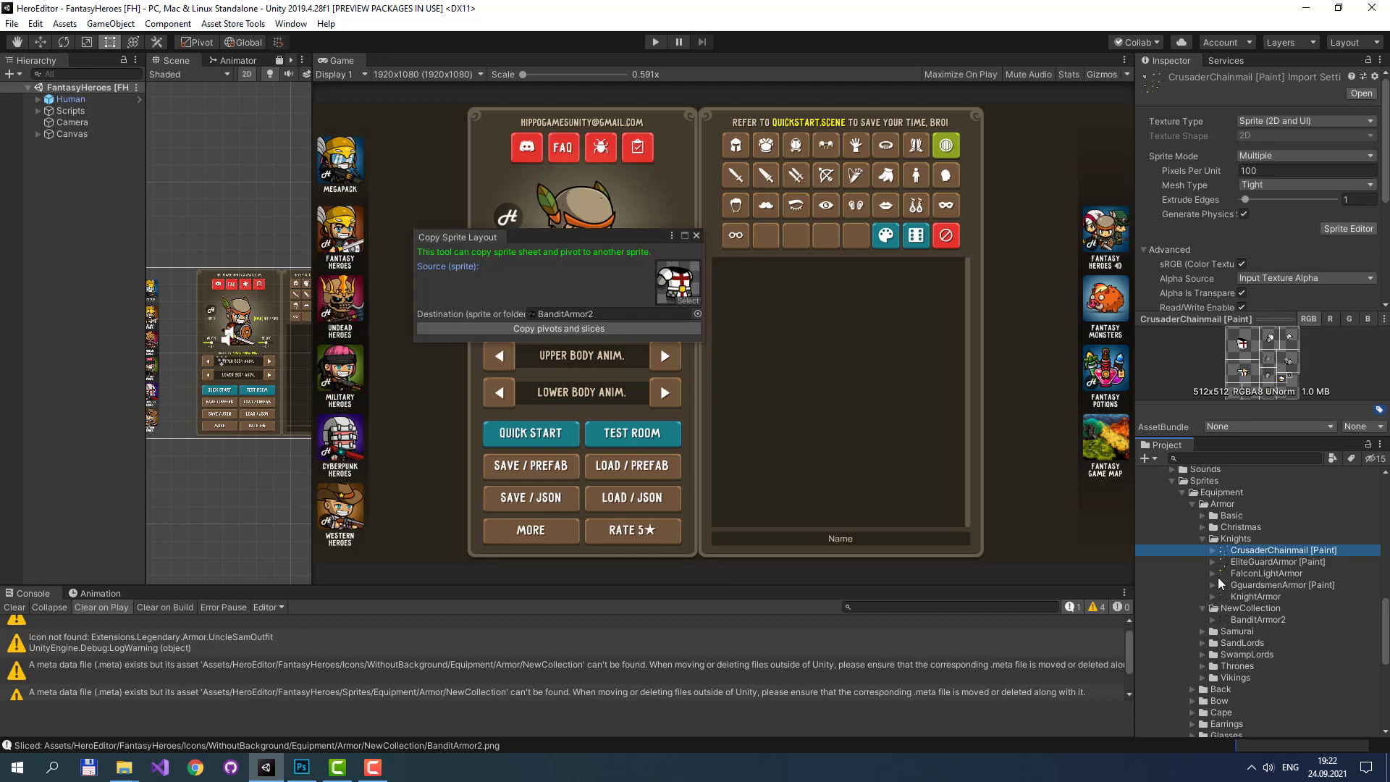
- Copy the pivots and slices from the Knights' CrusaderChainmail [Paint] sprite to the BanditArmor2 sprite in Sprites/Equipment/Armor/NewCollection
{"action": "left_click_drag", "start_coordinate": [1250, 550], "coordinate": [678, 282]}
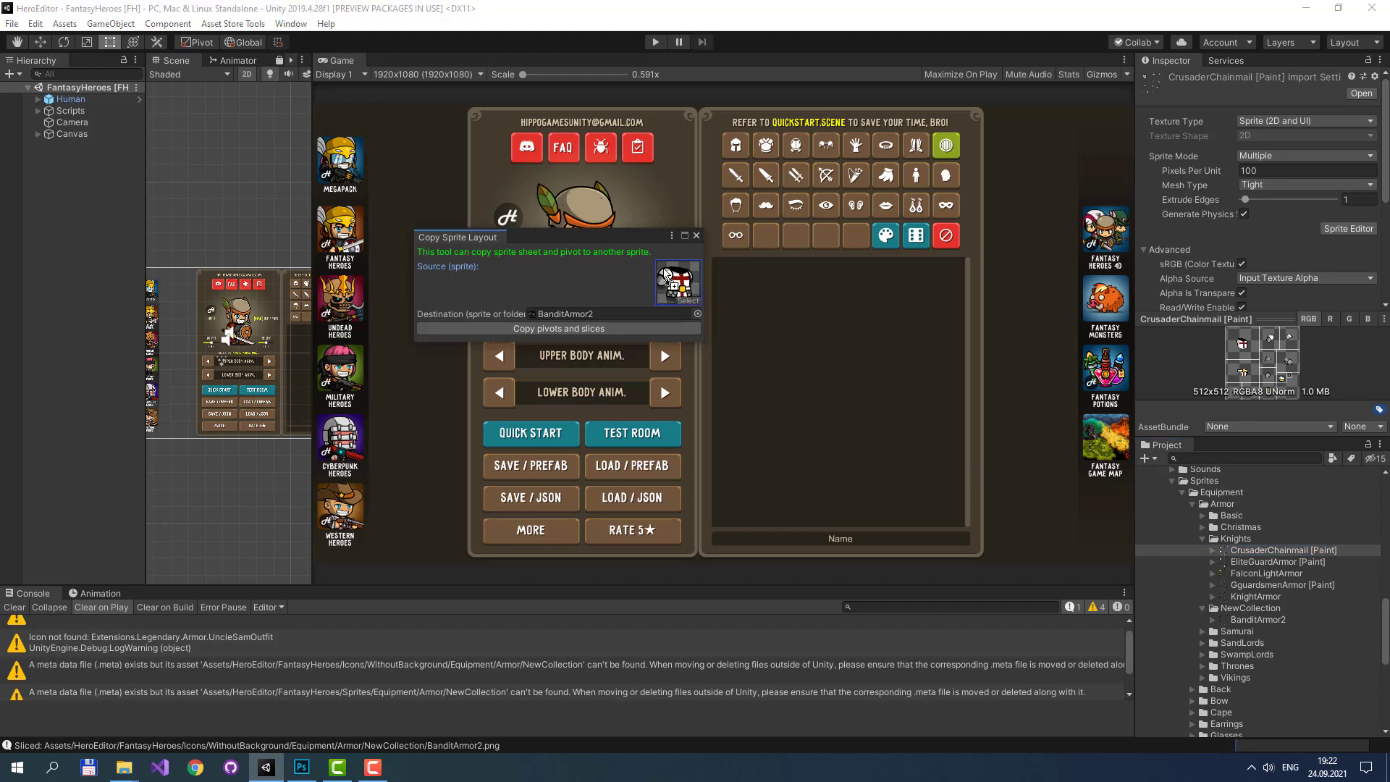
{"action": "left_click_drag", "start_coordinate": [1256, 619], "coordinate": [559, 314]}
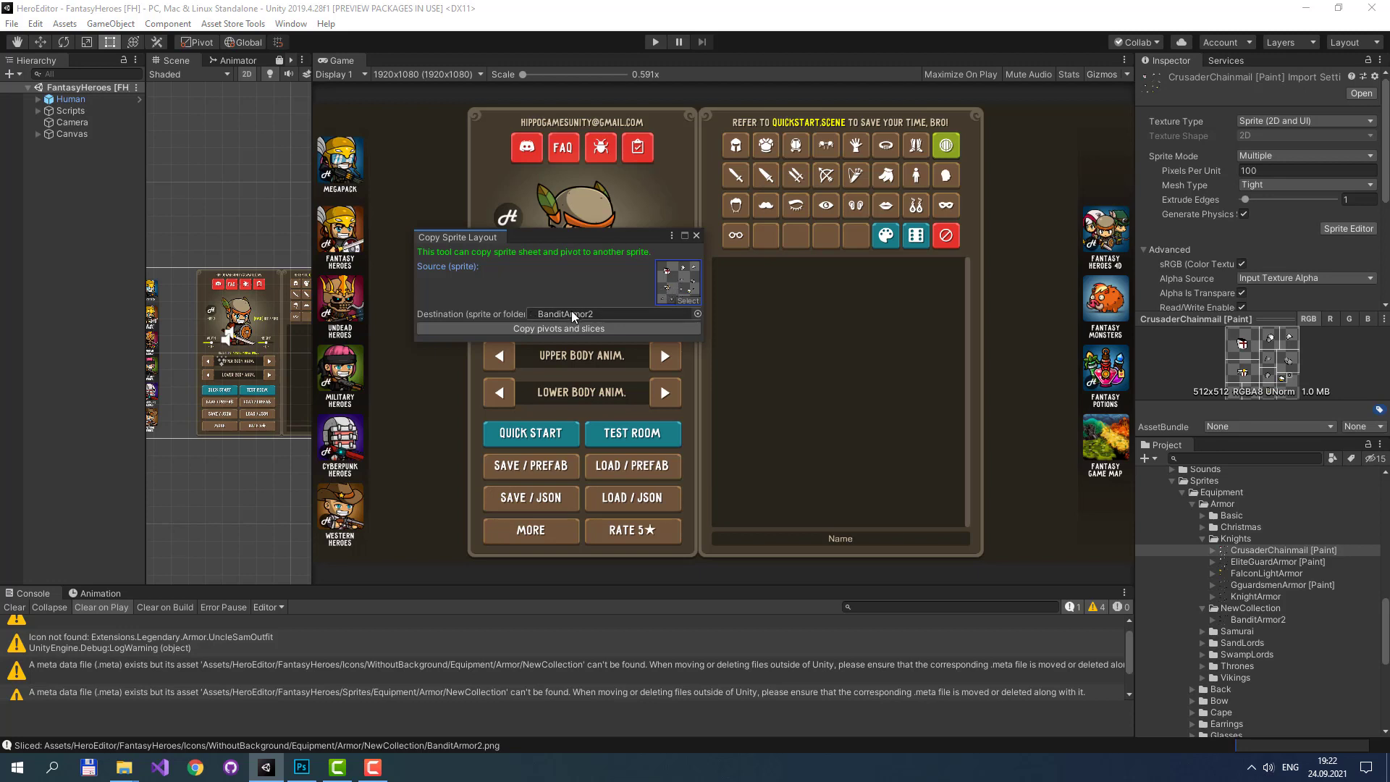
{"action": "left_click", "coordinate": [569, 329]}
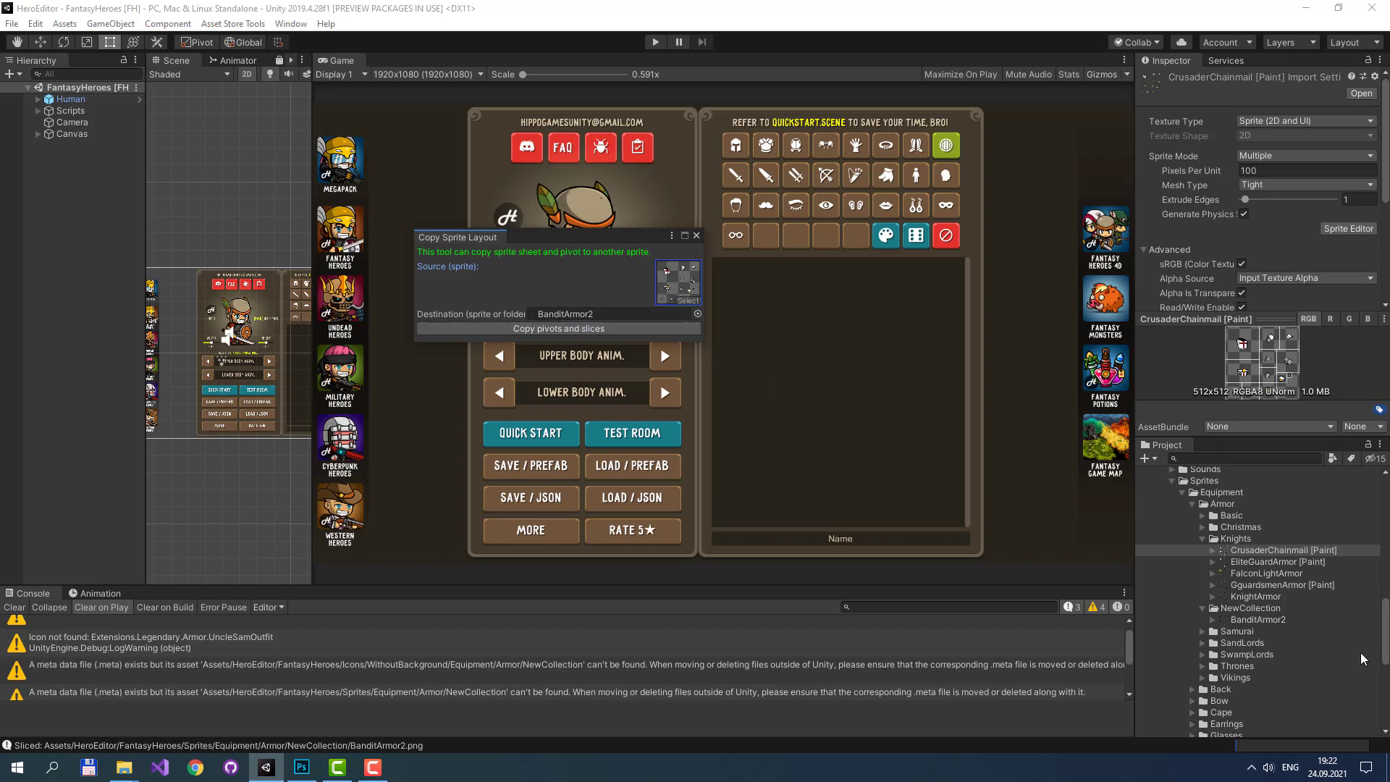
- Inspect the BanditArmor2 sprite's body-part slices and pivots in the Sprite Editor, and close both the editor and the Copy Sprite Layout tool
{"action": "left_click", "coordinate": [1262, 620]}
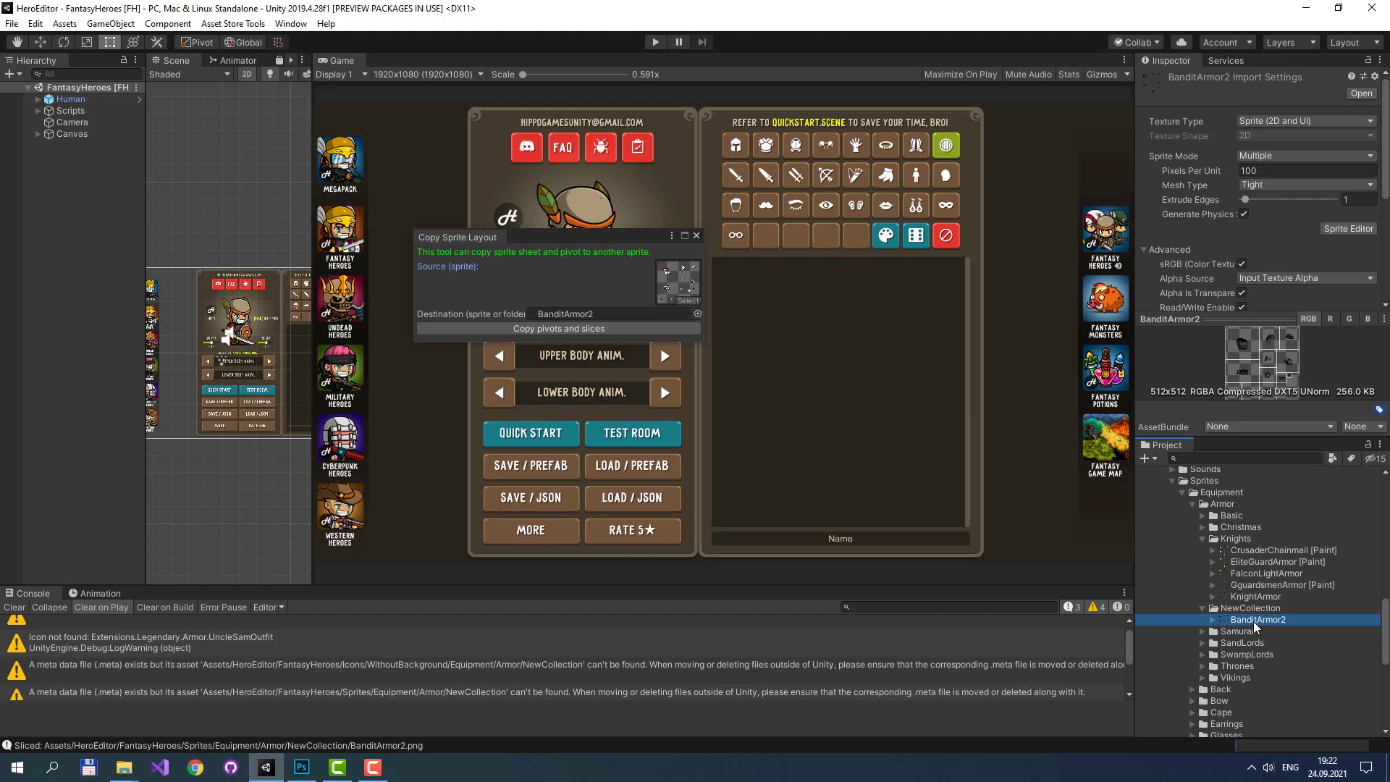
{"action": "left_click", "coordinate": [1332, 231]}
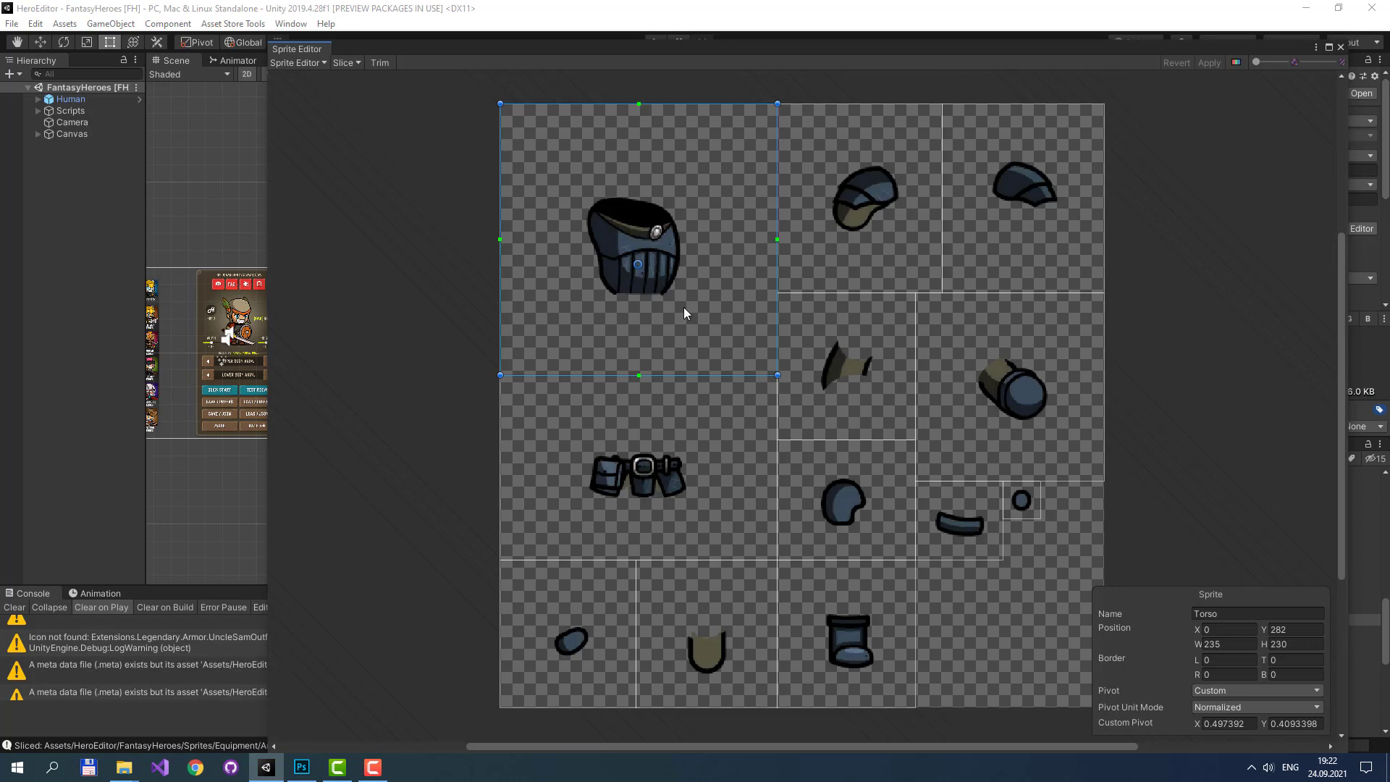
{"action": "left_click", "coordinate": [659, 447]}
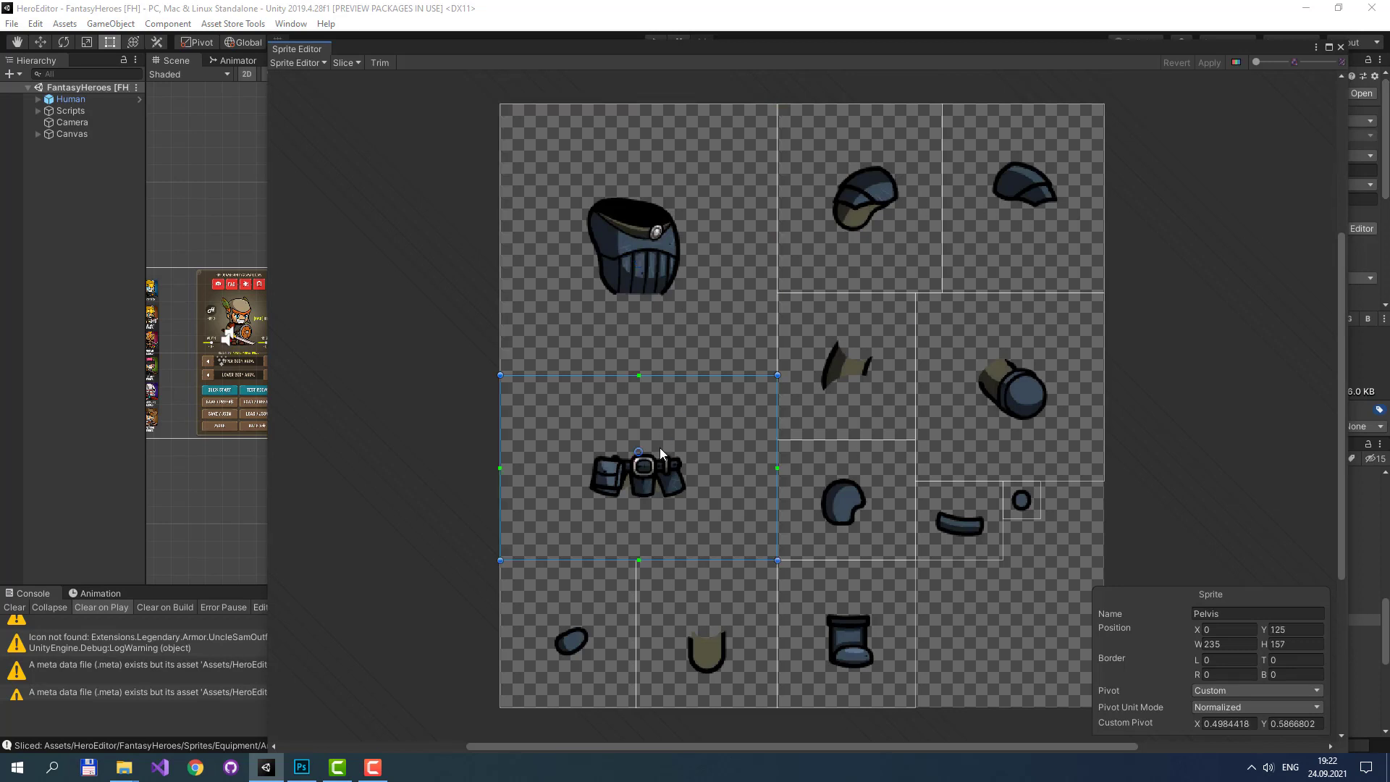
{"action": "left_click", "coordinate": [540, 632]}
{"action": "left_click", "coordinate": [1027, 203]}
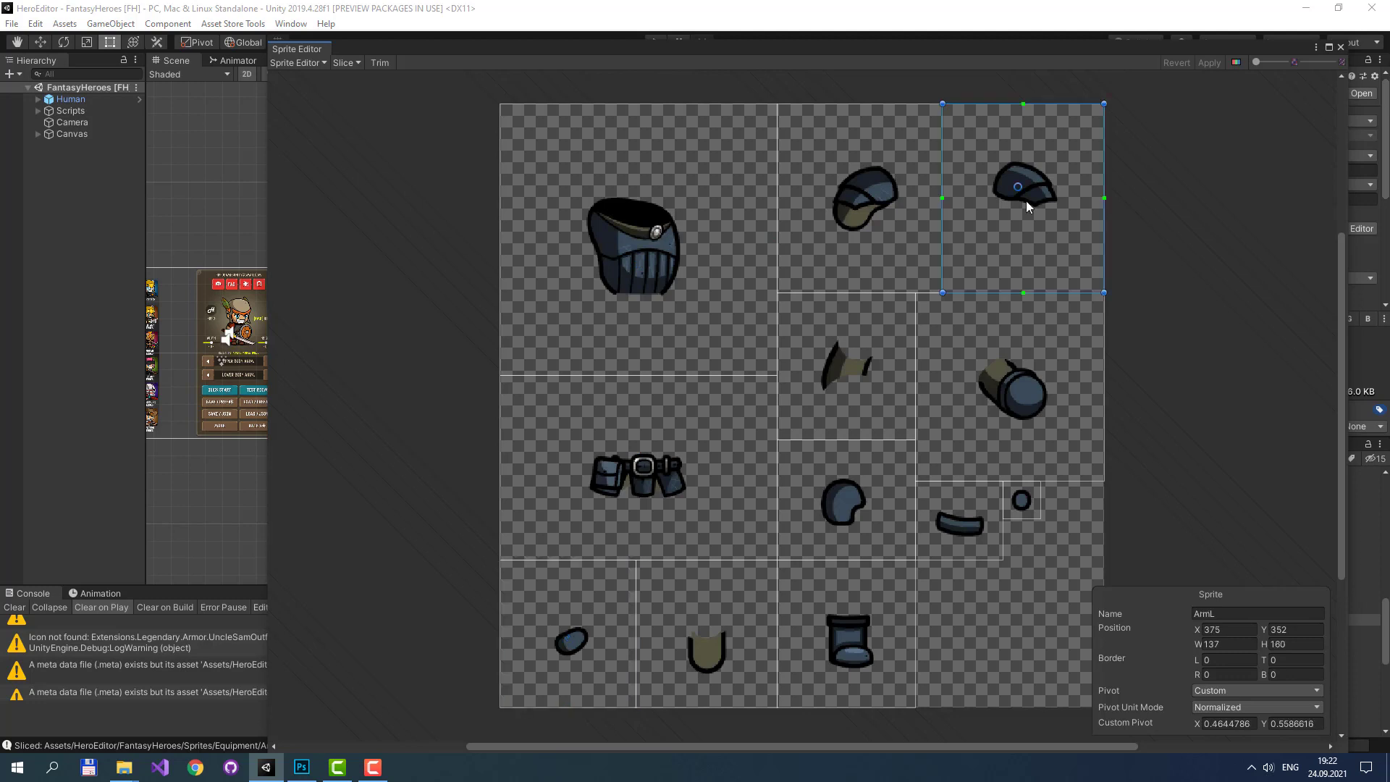
{"action": "left_click", "coordinate": [1027, 360]}
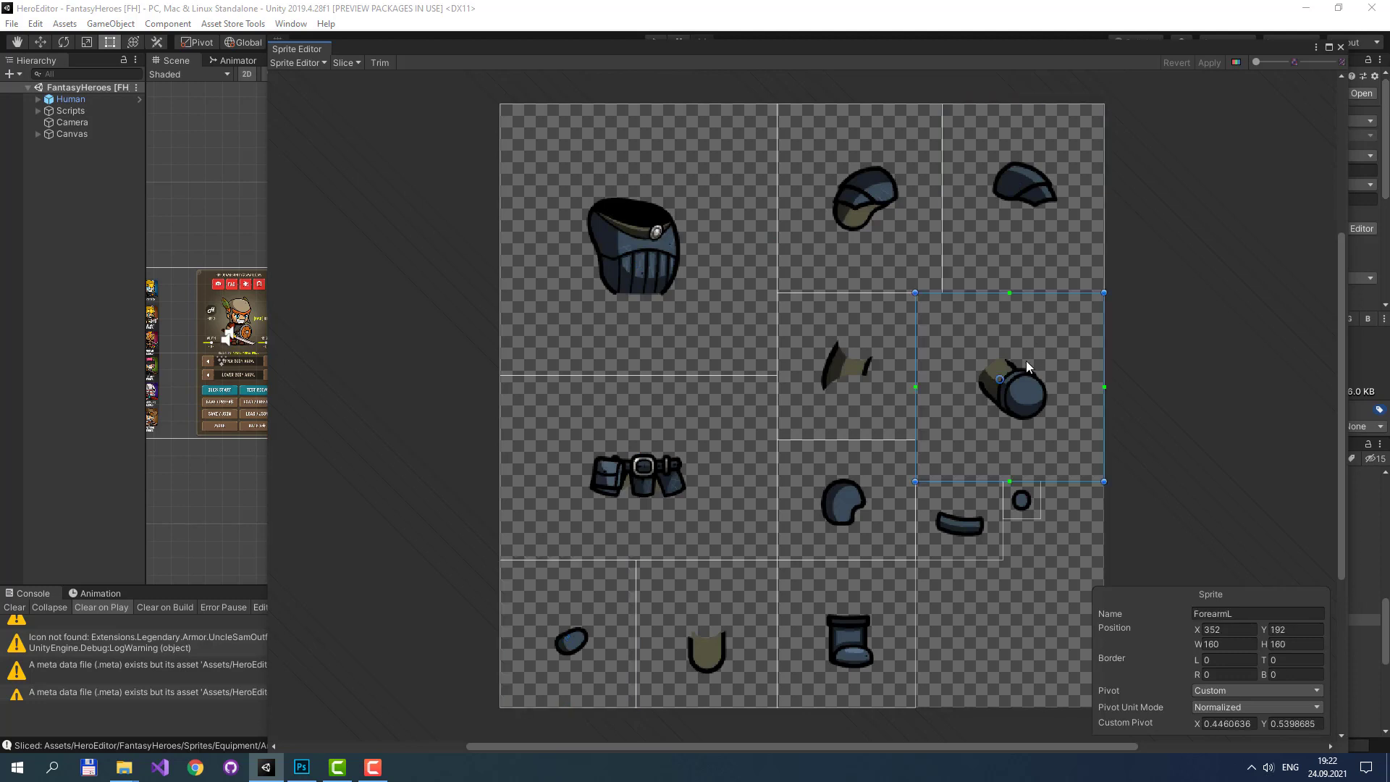
{"action": "left_click", "coordinate": [863, 636]}
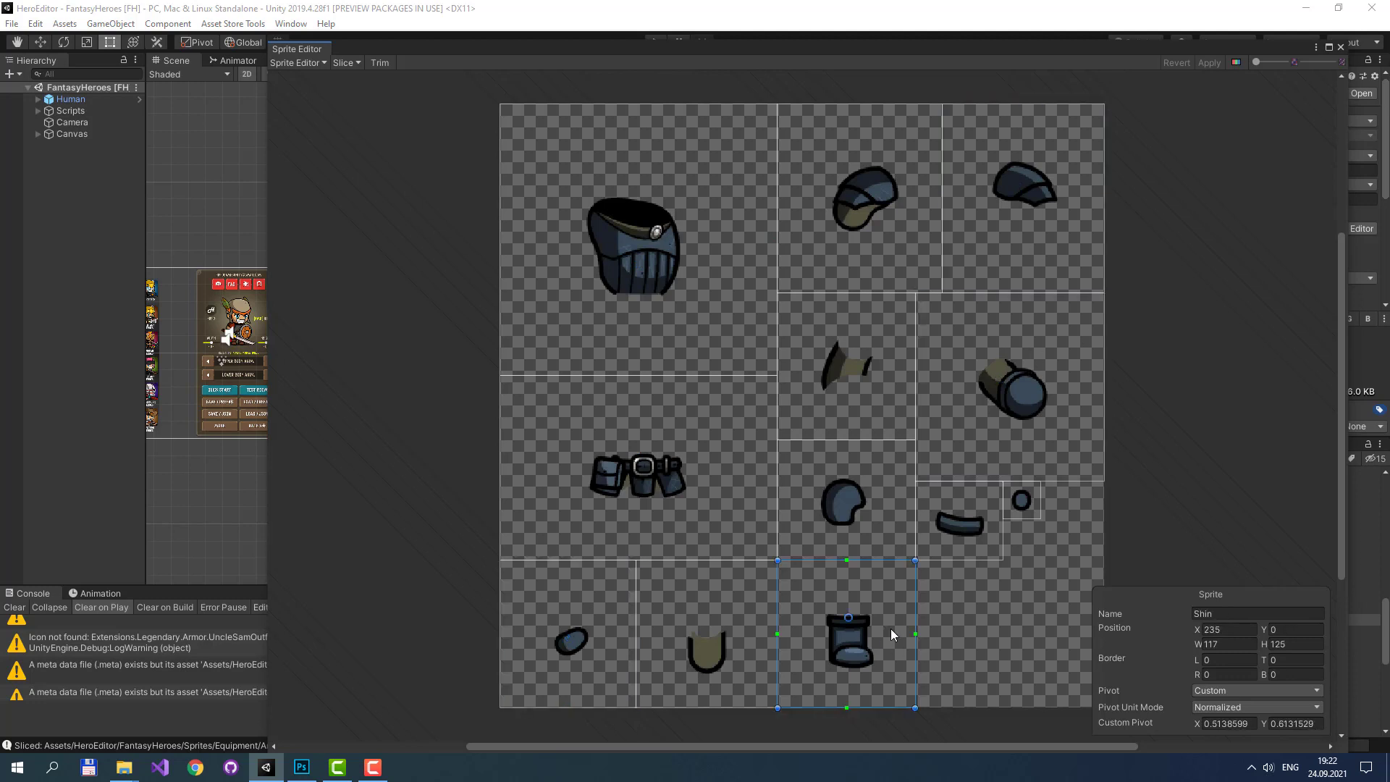
{"action": "left_click", "coordinate": [1340, 48]}
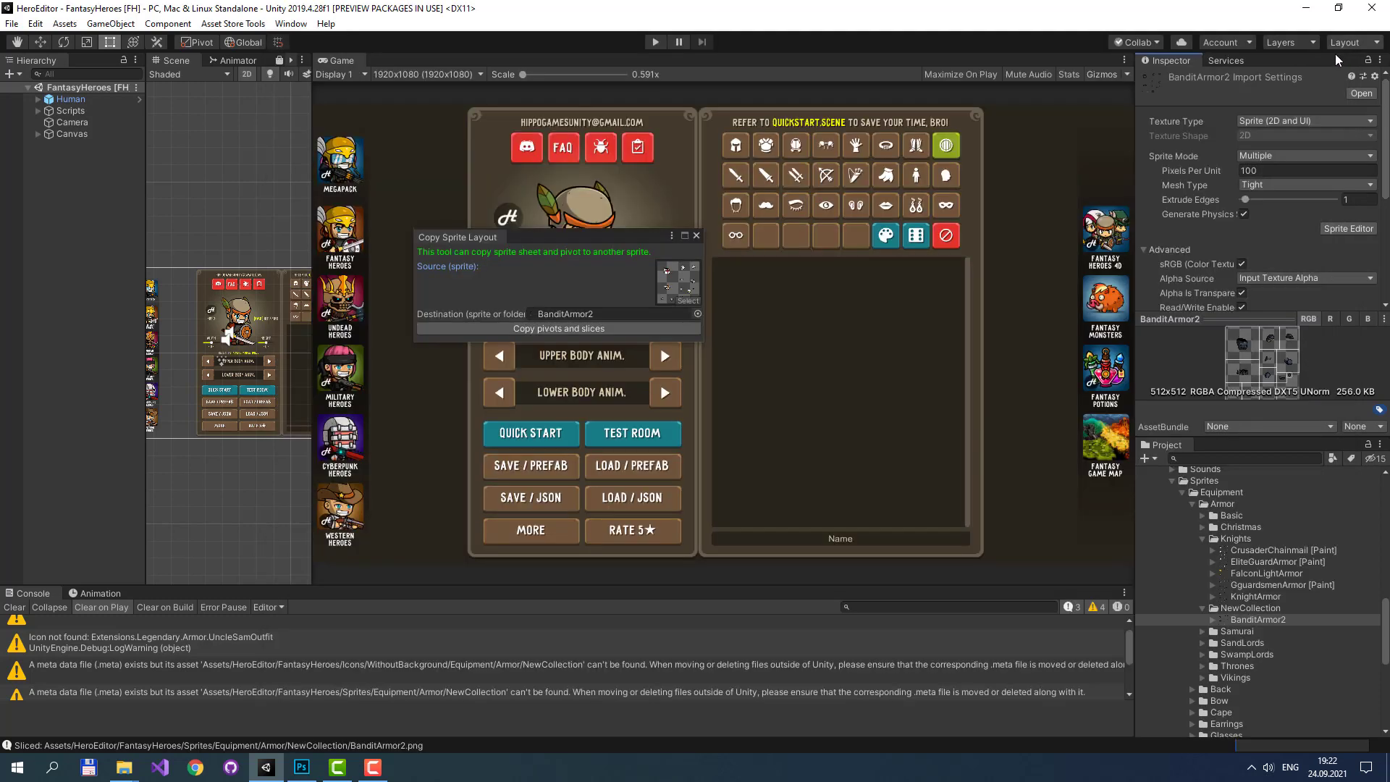
{"action": "left_click", "coordinate": [696, 235]}
- Open the IconCollection asset in the FantasyHeroes Resources folder and examine its Icons list
{"action": "left_click_drag", "start_coordinate": [1387, 621], "coordinate": [1386, 613]}
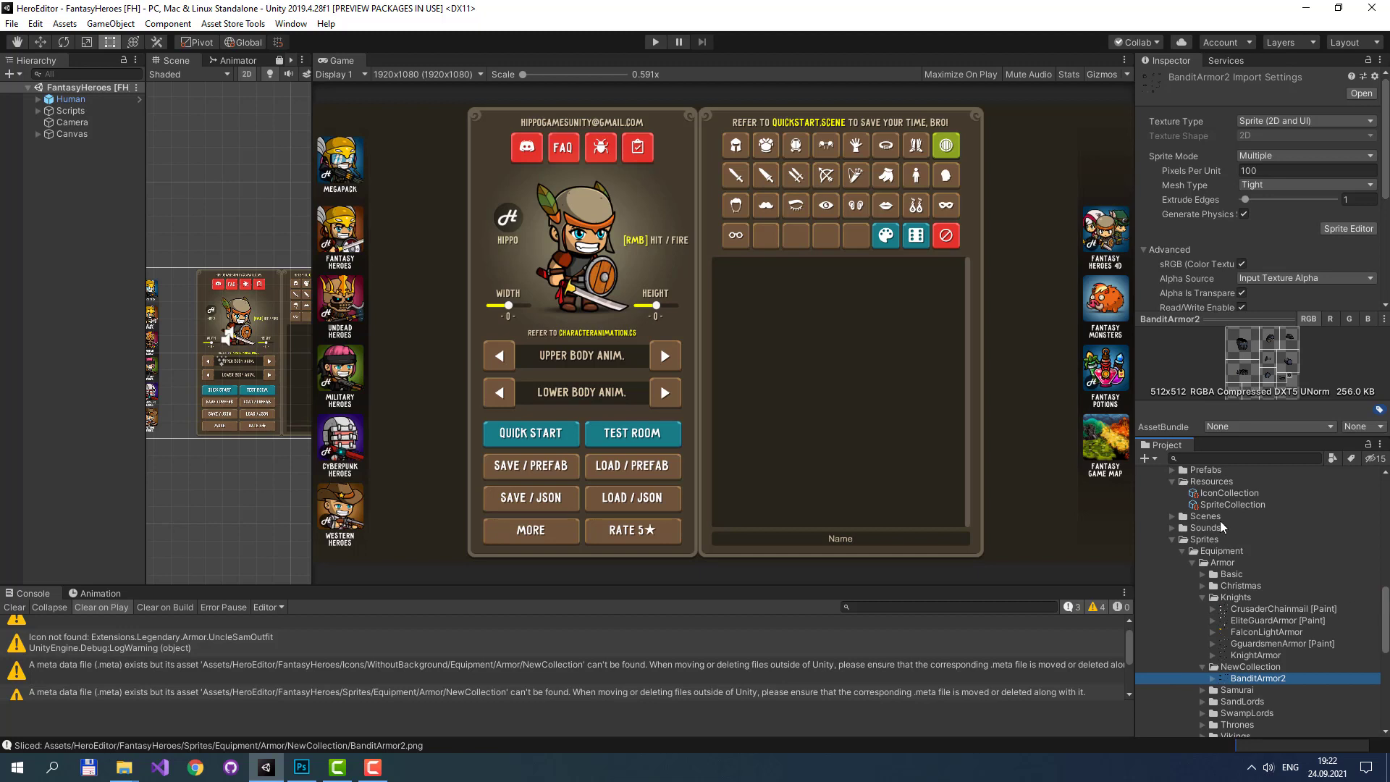
{"action": "left_click", "coordinate": [1229, 490]}
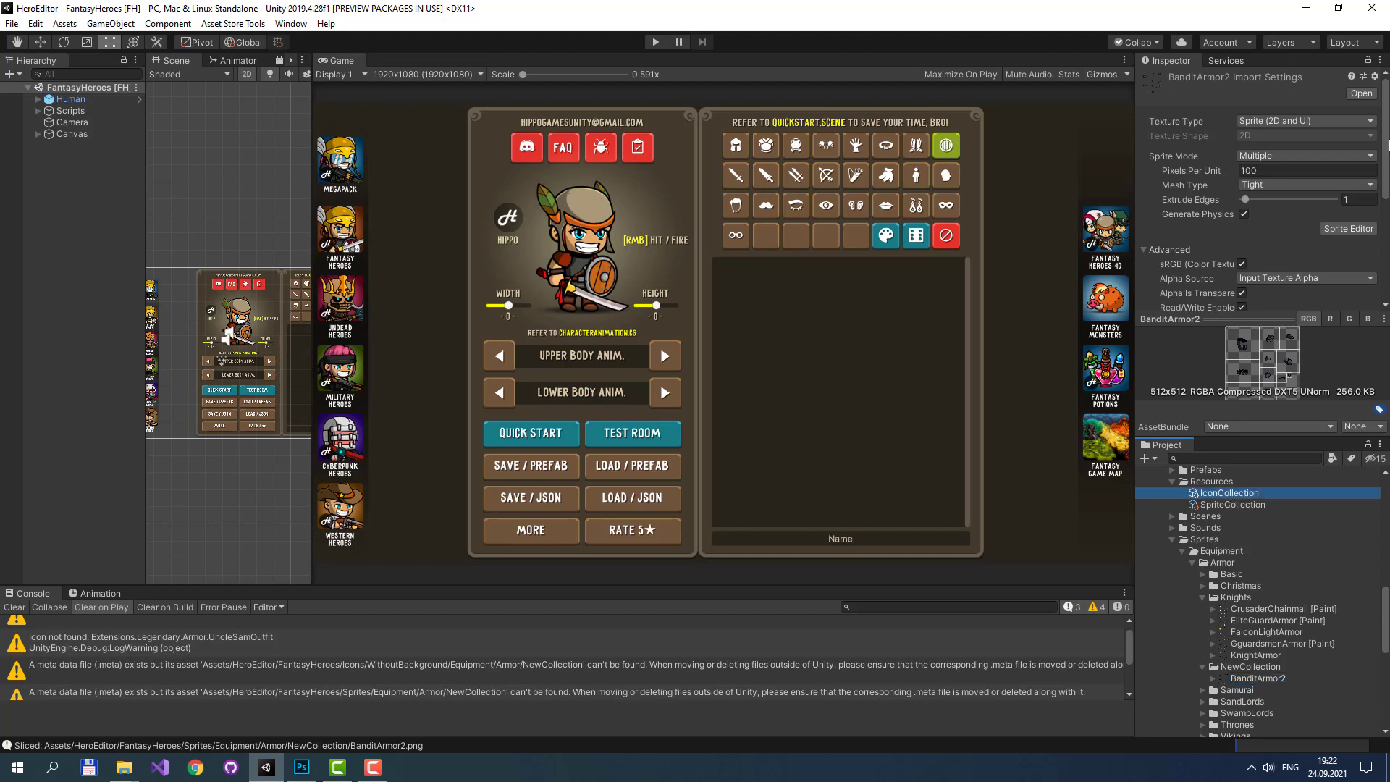
{"action": "left_click", "coordinate": [1144, 174]}
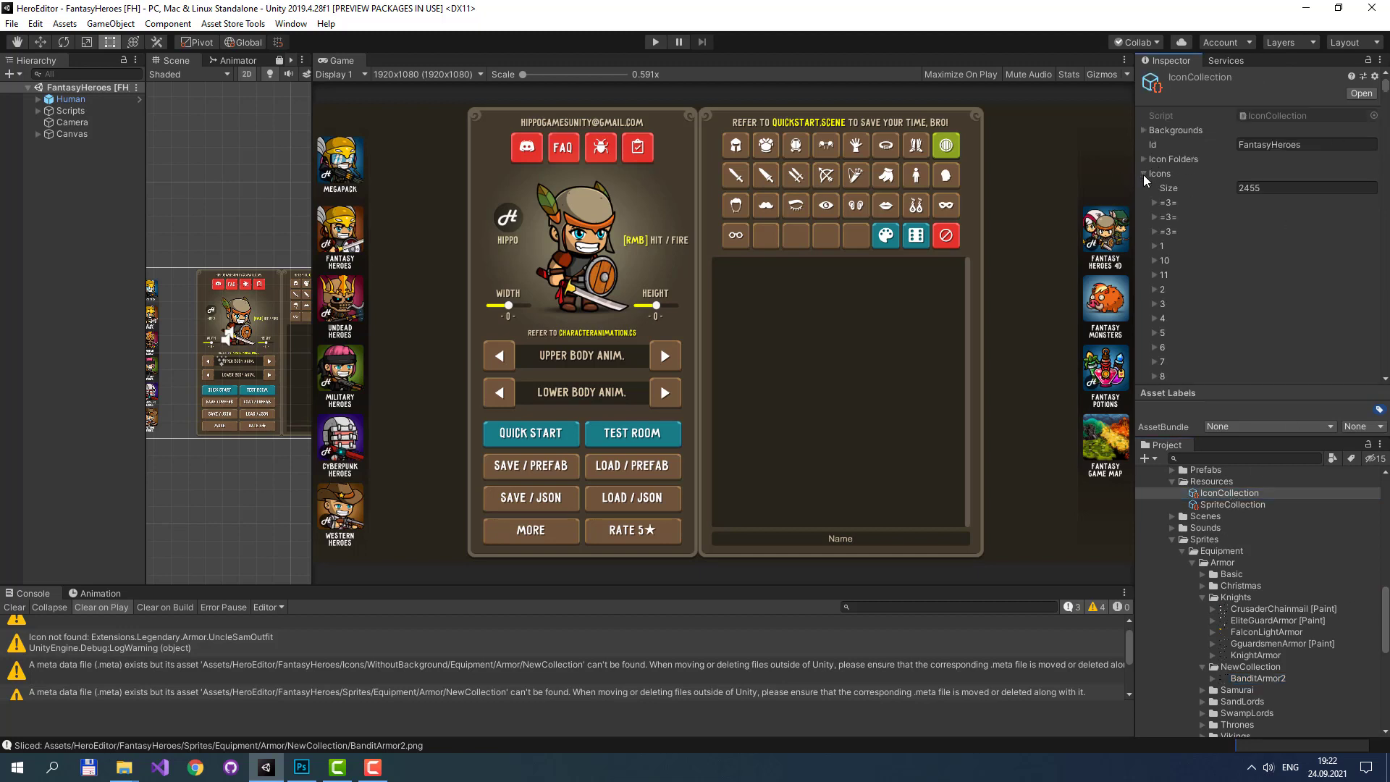
{"action": "left_click", "coordinate": [1144, 175]}
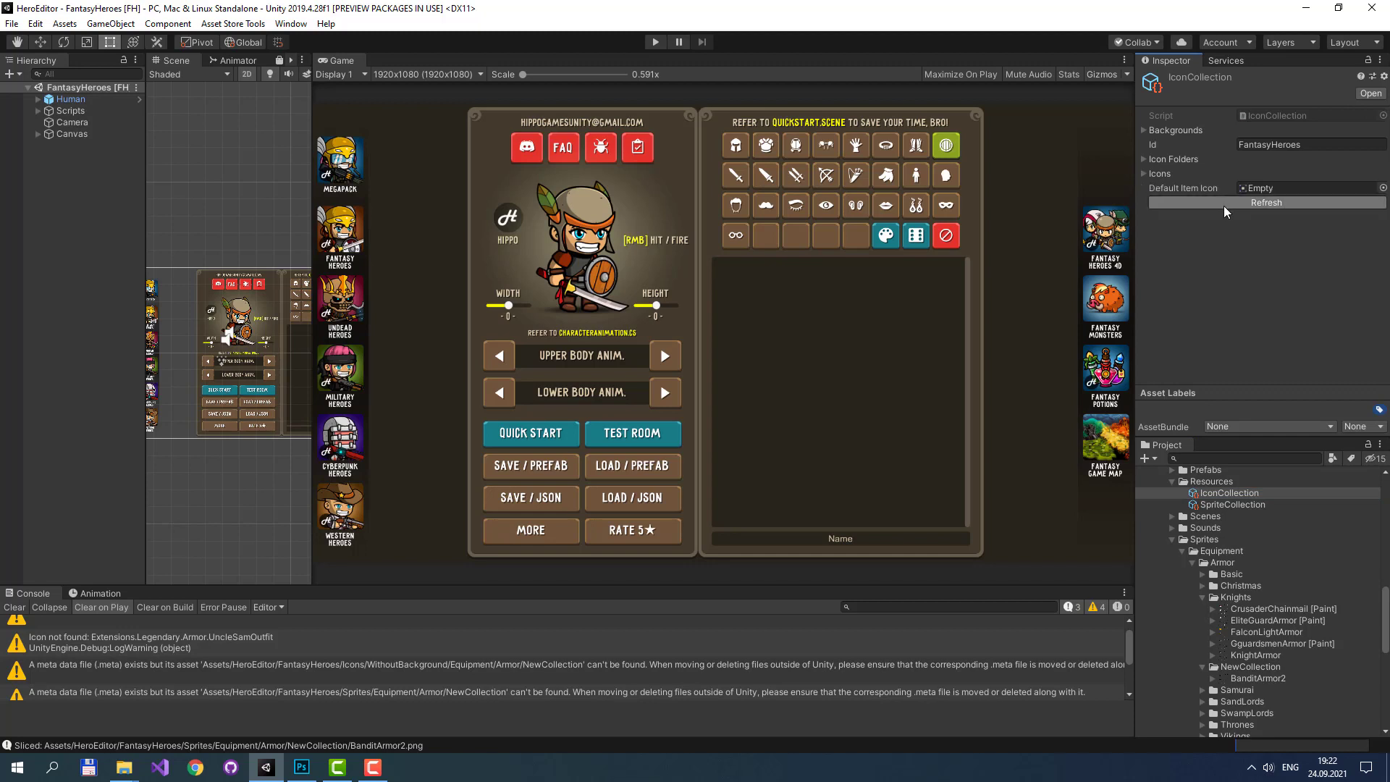
- Refresh the SpriteCollection asset in the FantasyHeroes Resources folder
{"action": "left_click", "coordinate": [1235, 504]}
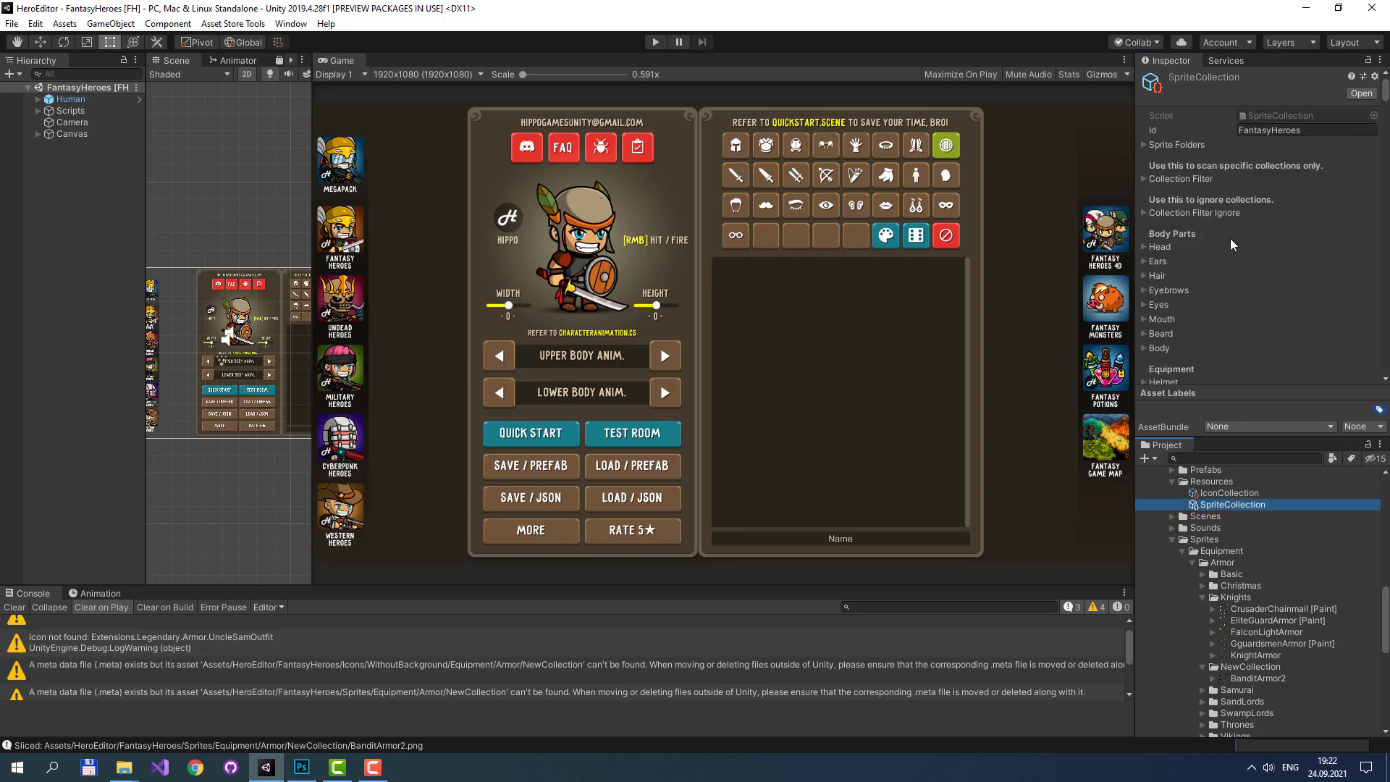
{"action": "scroll", "coordinate": [1208, 312], "scroll_direction": "down", "scroll_amount": 5}
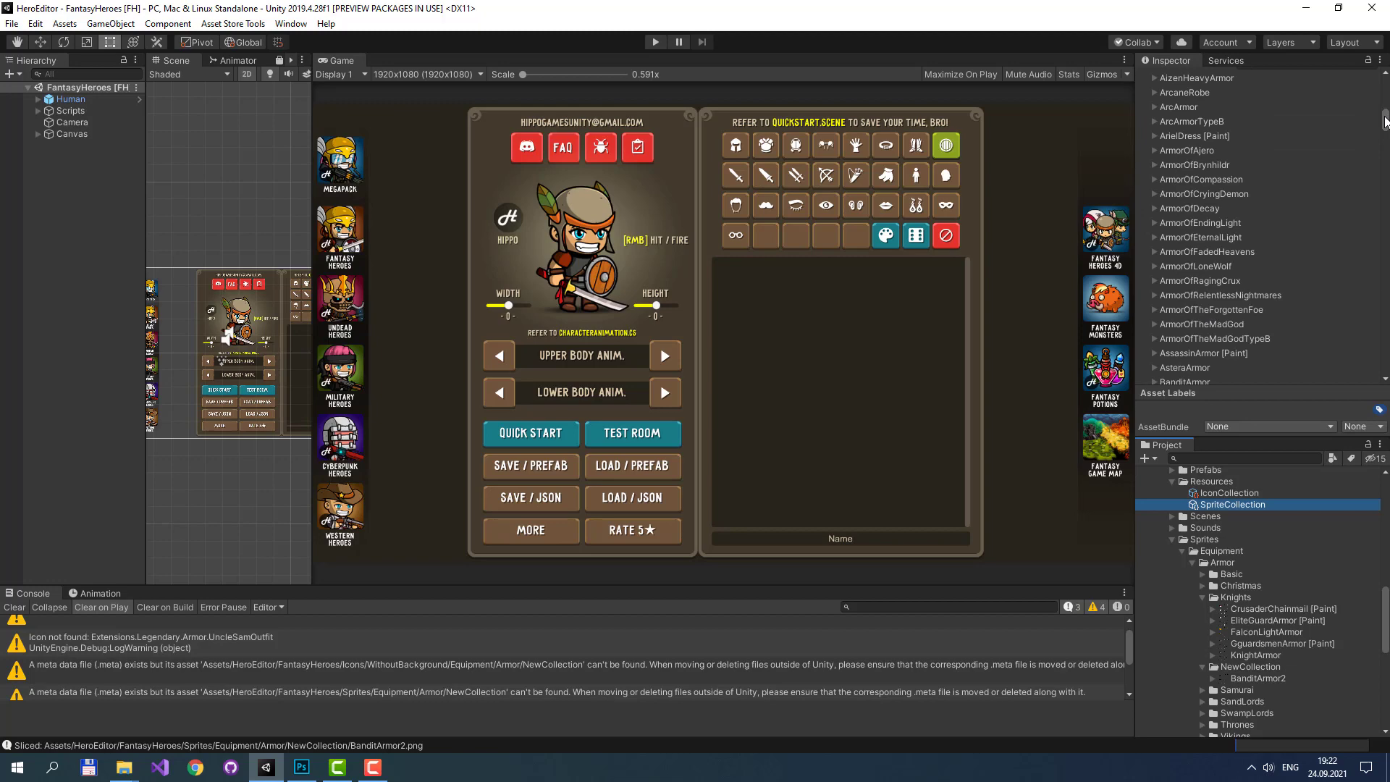
{"action": "scroll", "coordinate": [1260, 290], "scroll_direction": "down", "scroll_amount": 15}
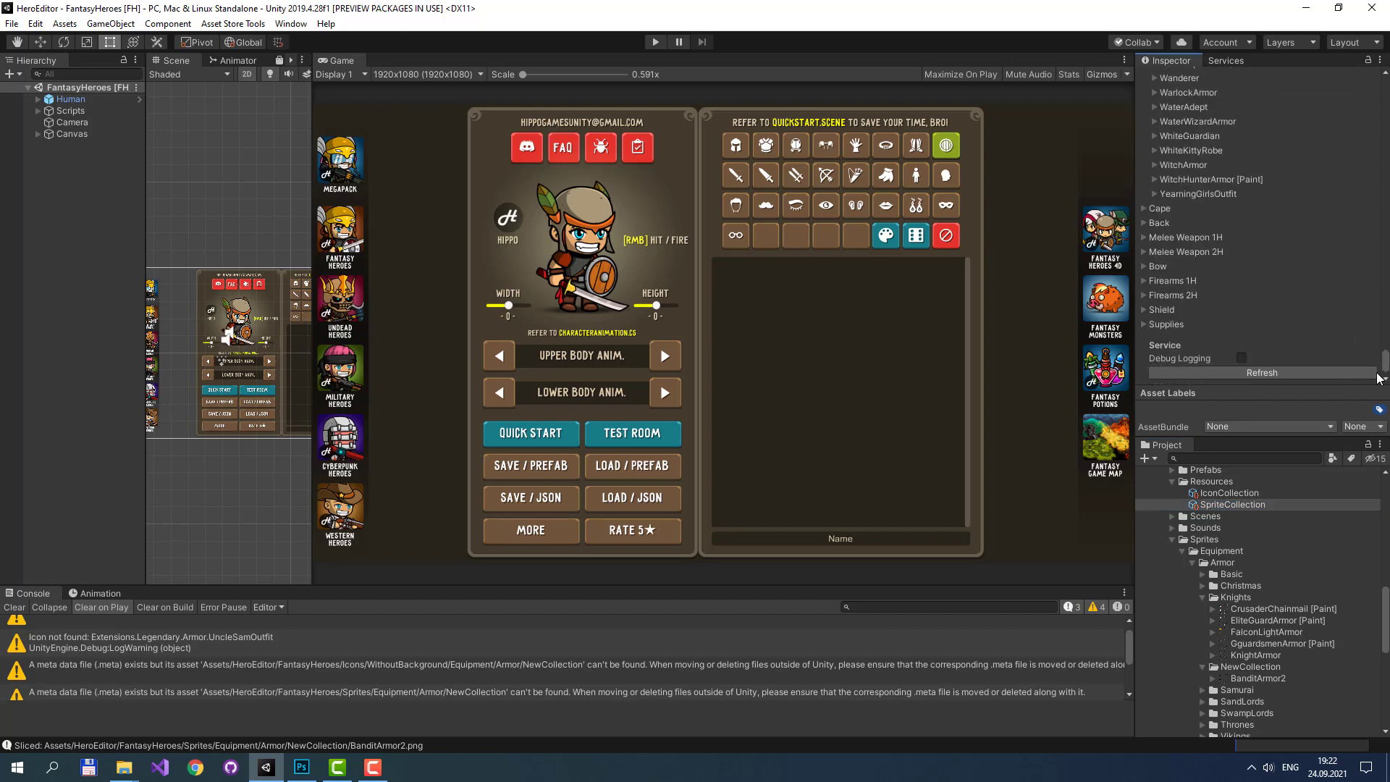
{"action": "left_click", "coordinate": [1266, 372]}
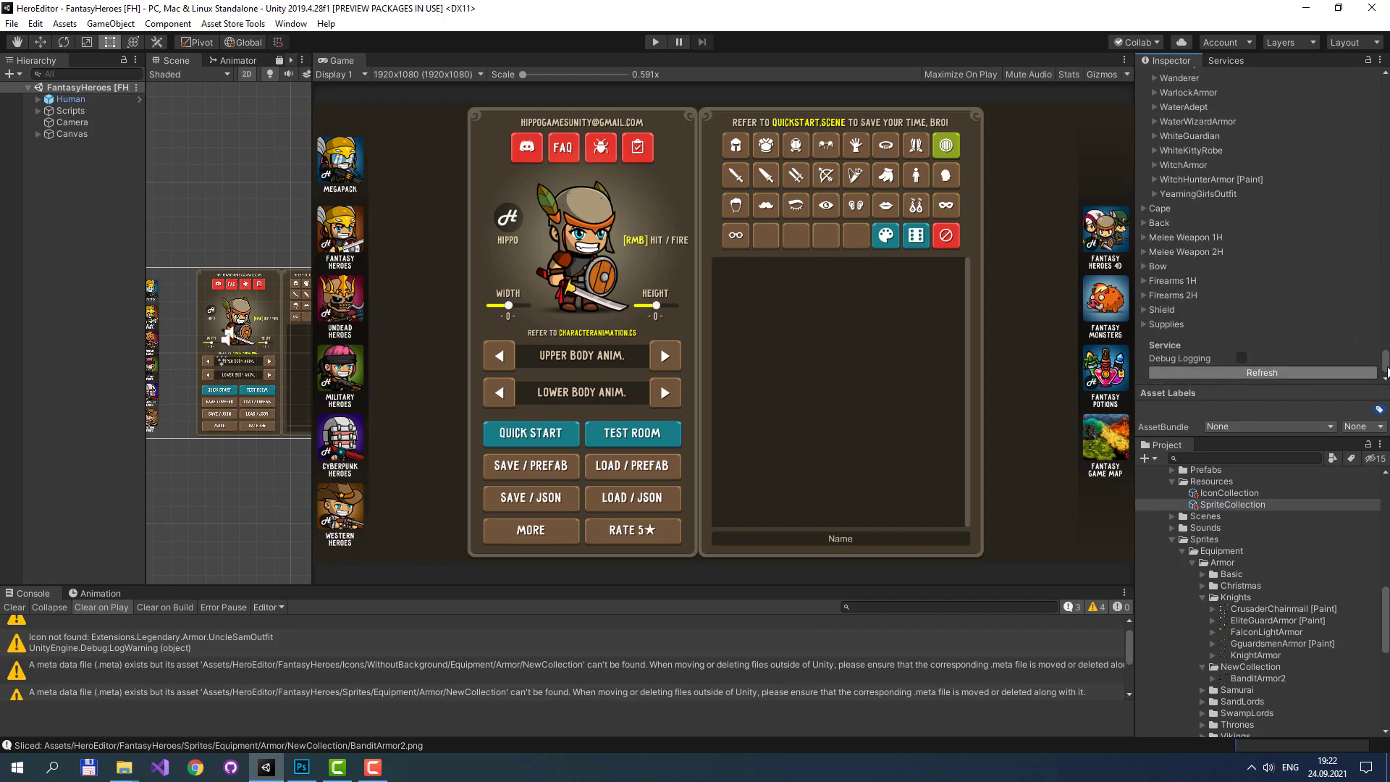
- Check the Armor list of the SpriteCollection for the BanditArmor2 entry
{"action": "left_click_drag", "start_coordinate": [1385, 365], "coordinate": [1384, 118]}
{"action": "scroll", "coordinate": [1252, 130], "scroll_direction": "down", "scroll_amount": 2}
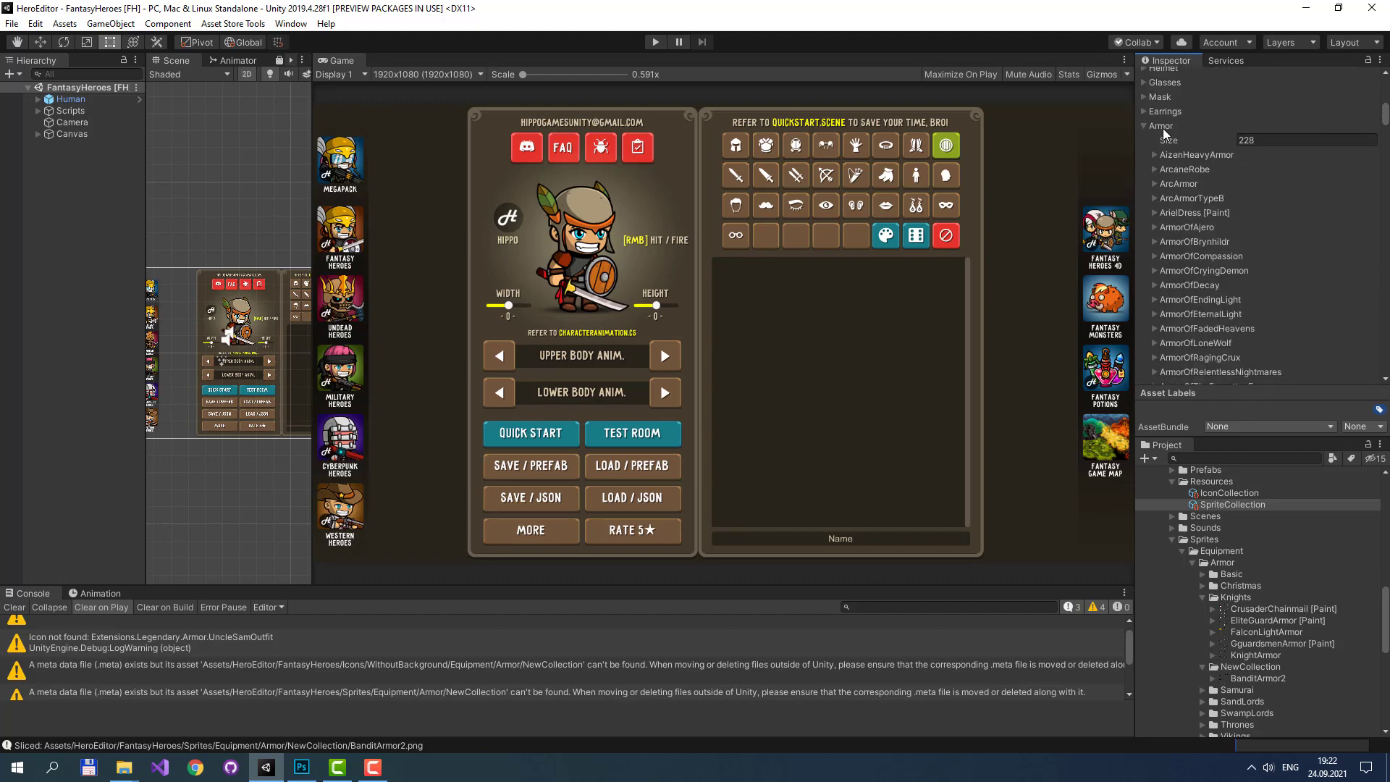
{"action": "scroll", "coordinate": [1209, 293], "scroll_direction": "down", "scroll_amount": 10}
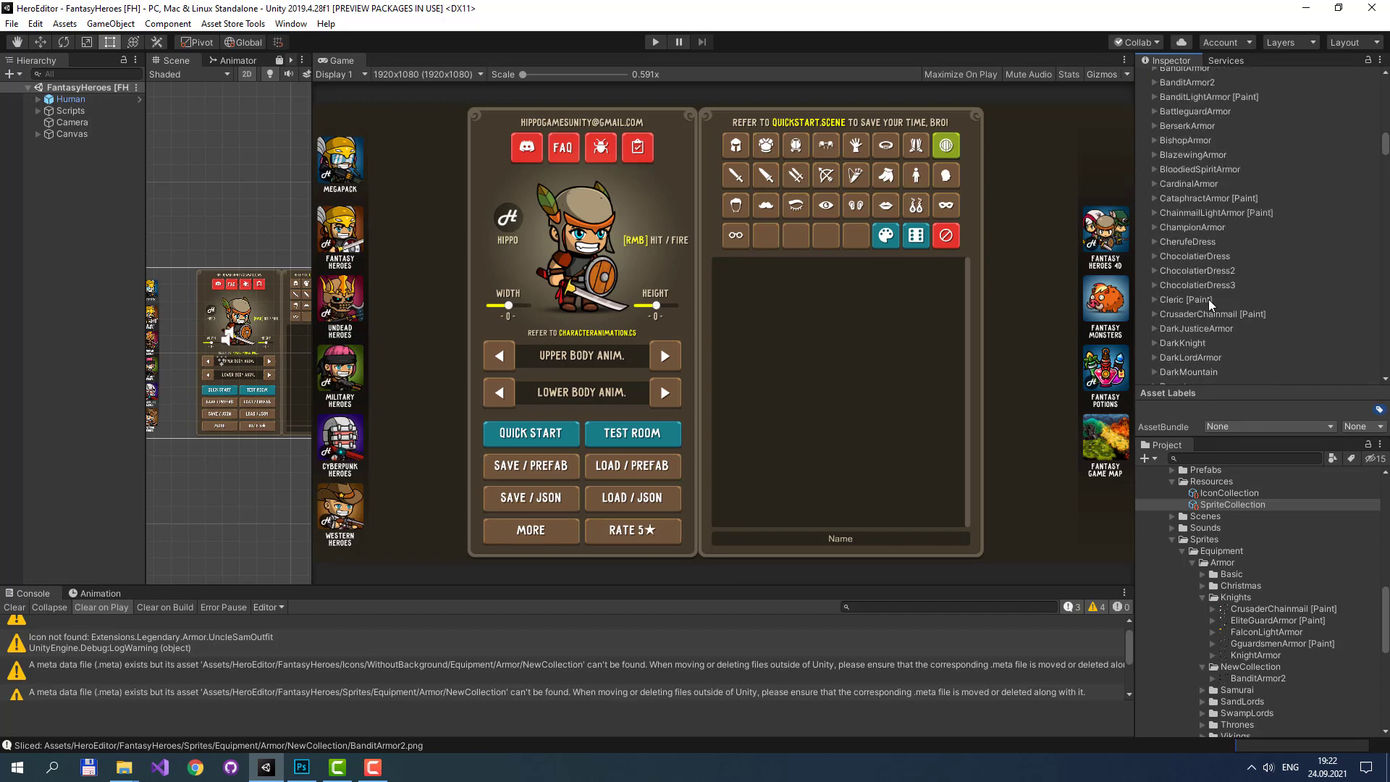
- Expand the BanditArmor2 entry in the SpriteCollection's Armor list and examine its properties and body-part sprites
{"action": "scroll", "coordinate": [1222, 131], "scroll_direction": "up", "scroll_amount": 3}
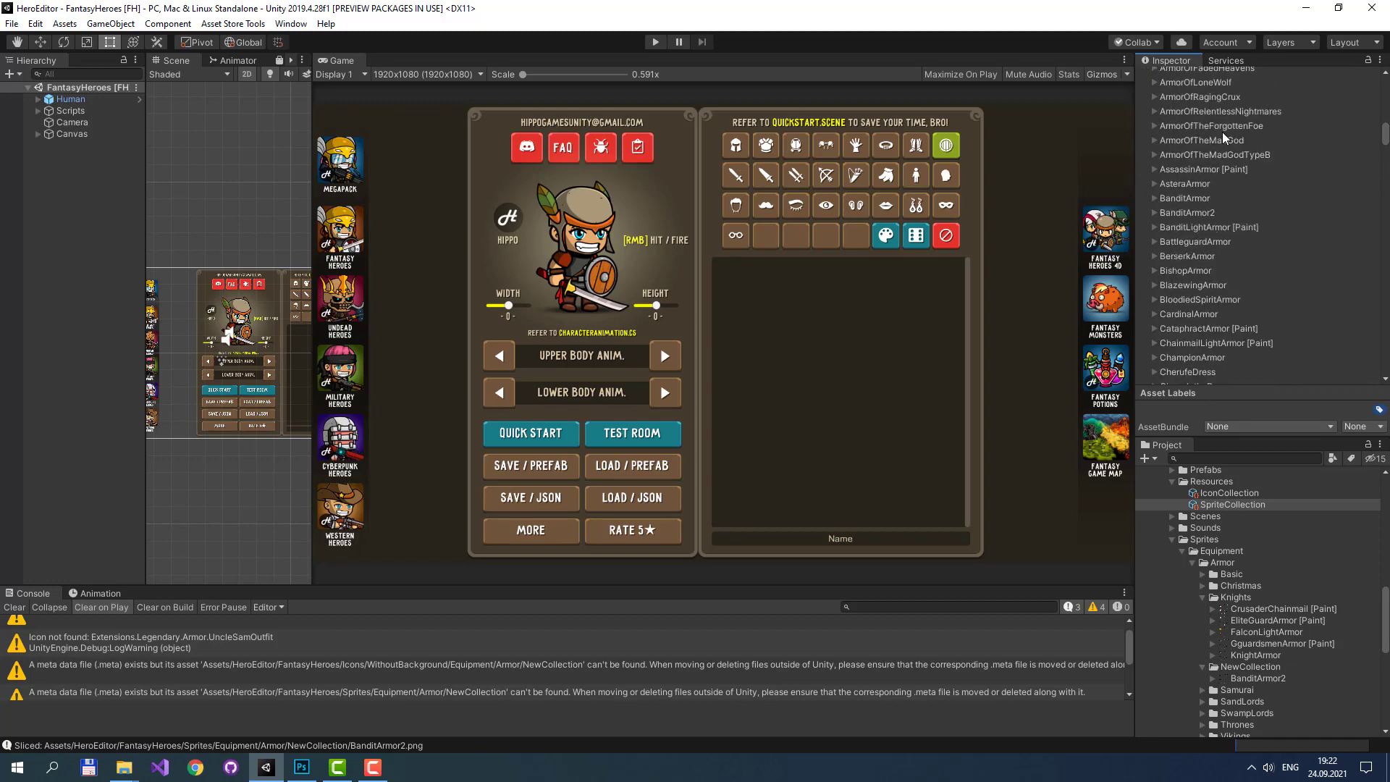
{"action": "left_click", "coordinate": [1187, 214]}
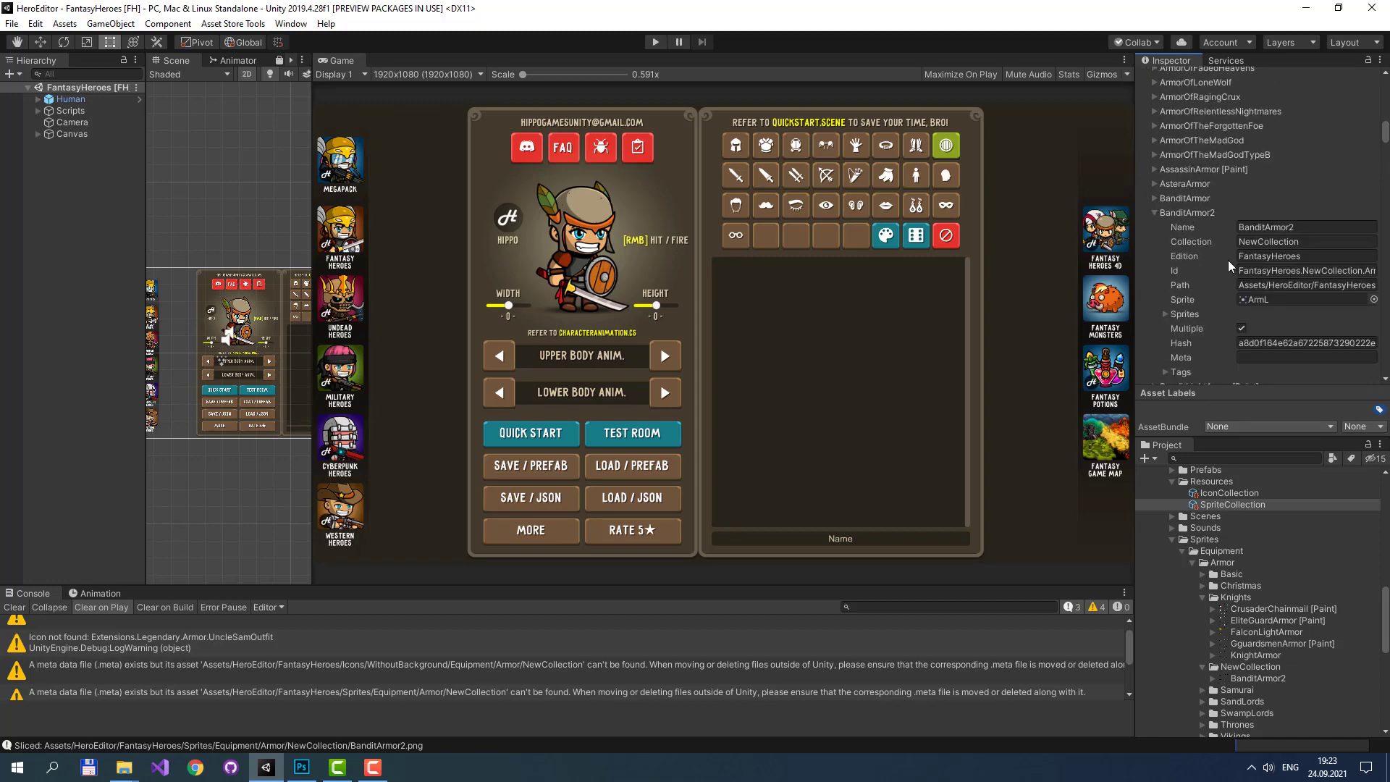
{"action": "left_click", "coordinate": [1162, 314]}
{"action": "scroll", "coordinate": [1292, 160], "scroll_direction": "down", "scroll_amount": 6}
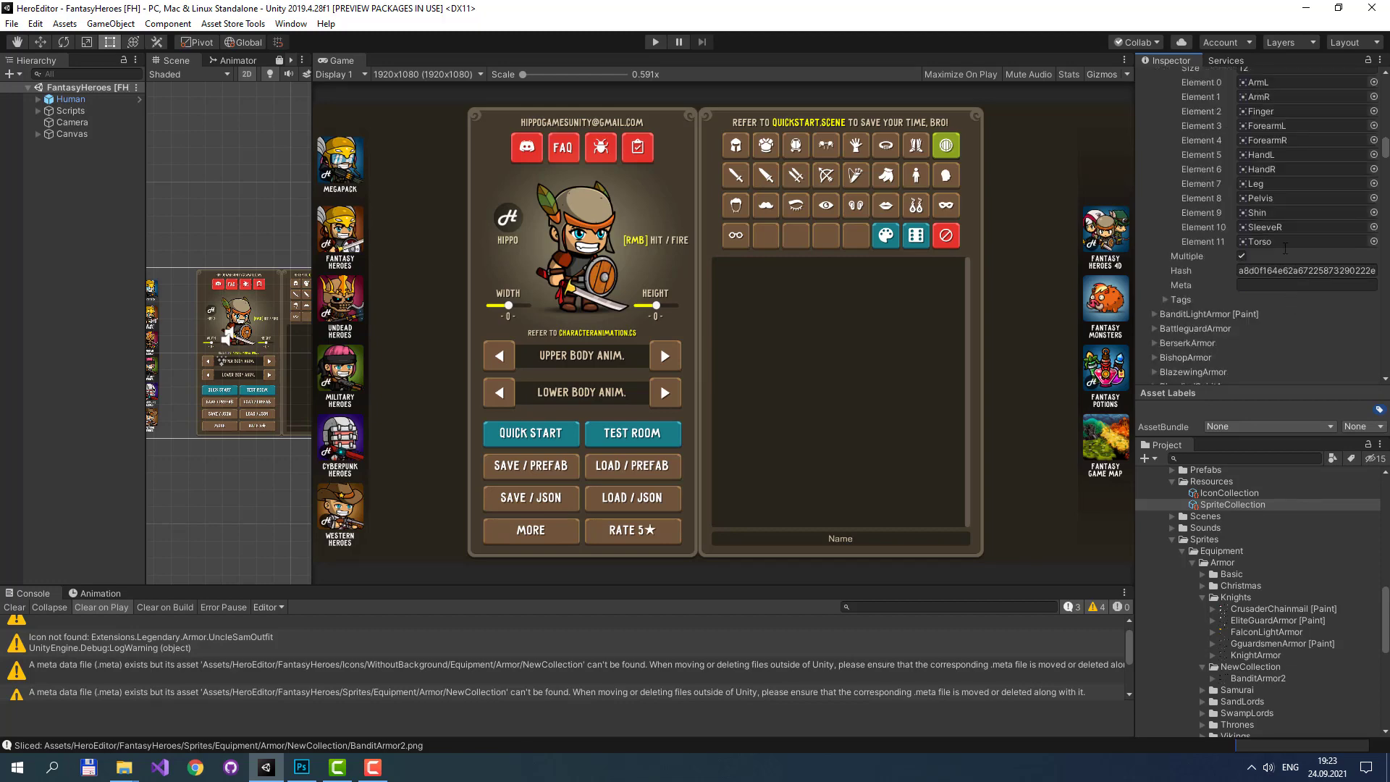
{"action": "scroll", "coordinate": [1292, 160], "scroll_direction": "up", "scroll_amount": 3}
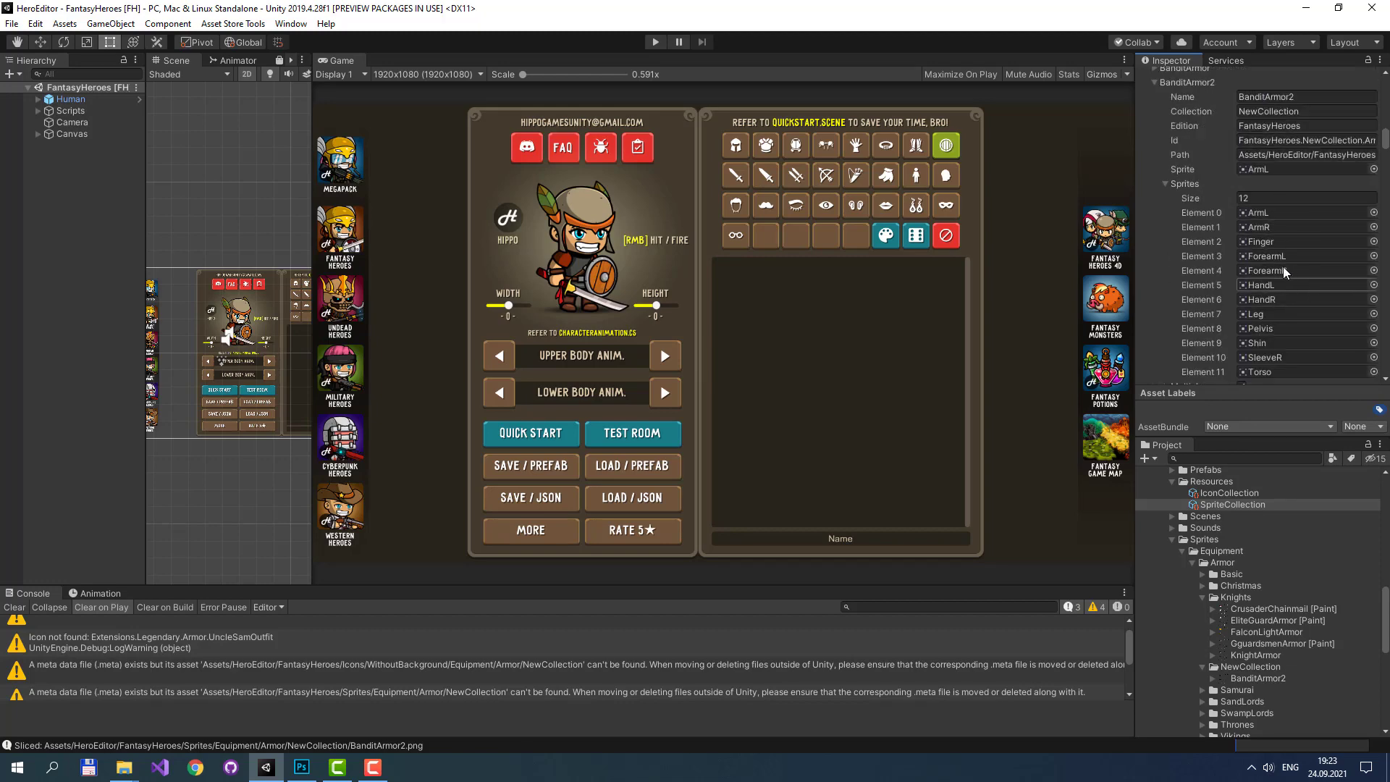
- Find the BanditArmor2 entry in the IconCollection's Icons list and check its collection, path and linked icon sprite
{"action": "left_click", "coordinate": [1219, 493]}
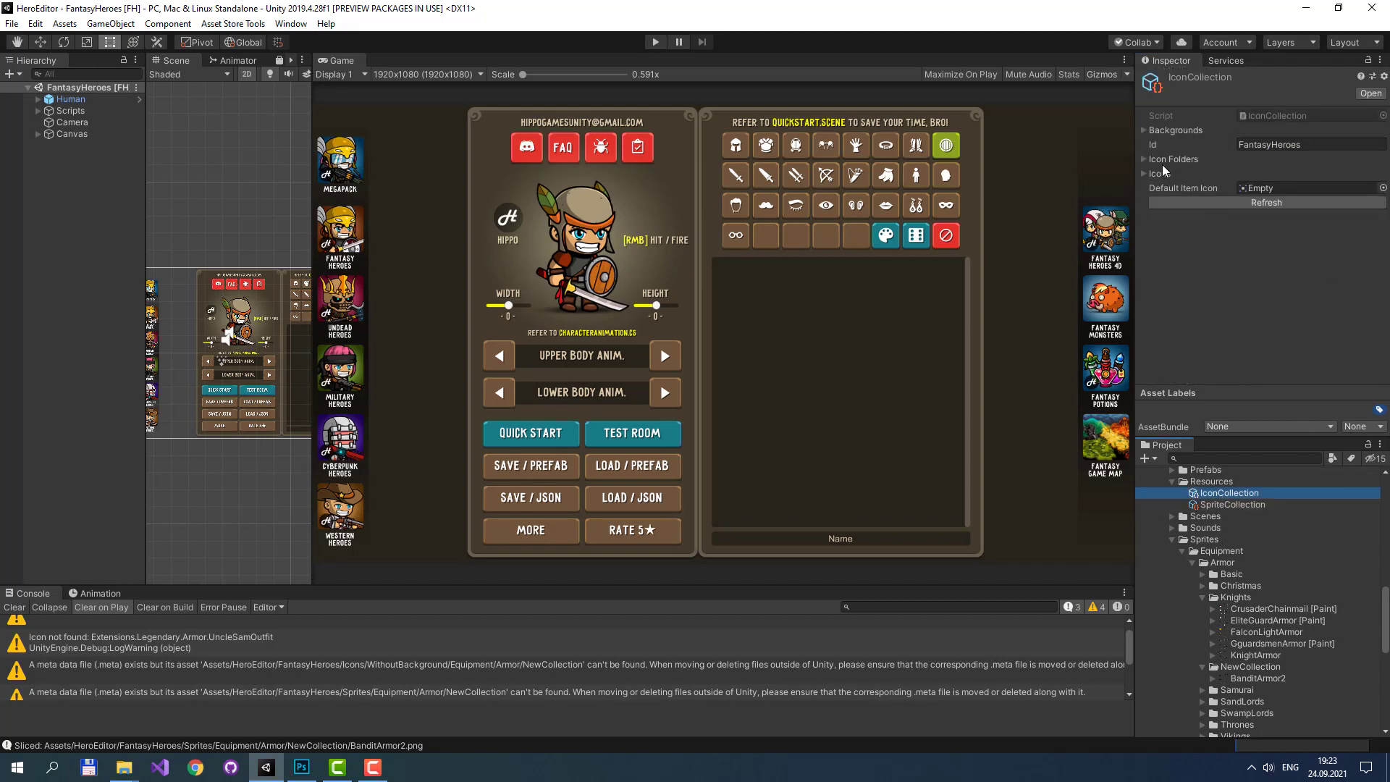
{"action": "left_click", "coordinate": [1143, 173]}
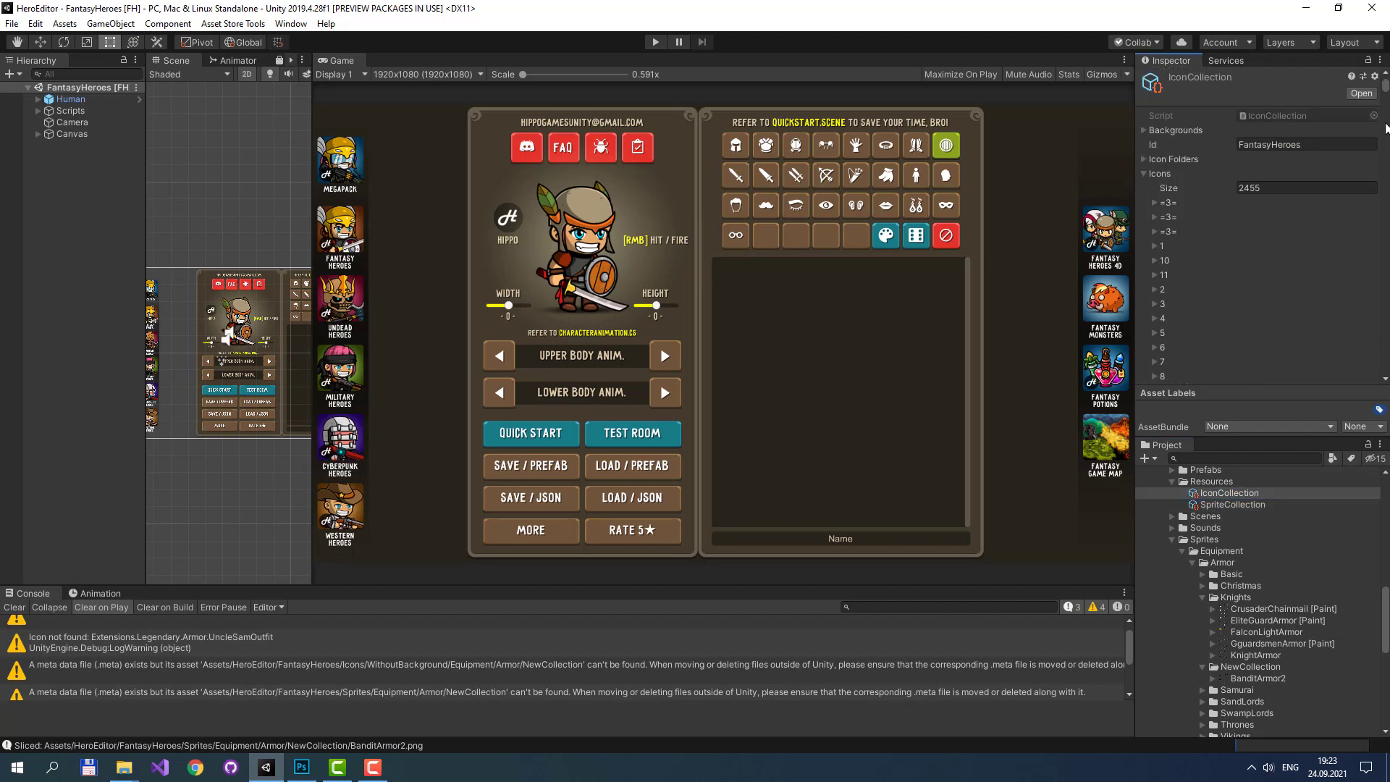
{"action": "left_click_drag", "start_coordinate": [1385, 93], "coordinate": [1379, 123]}
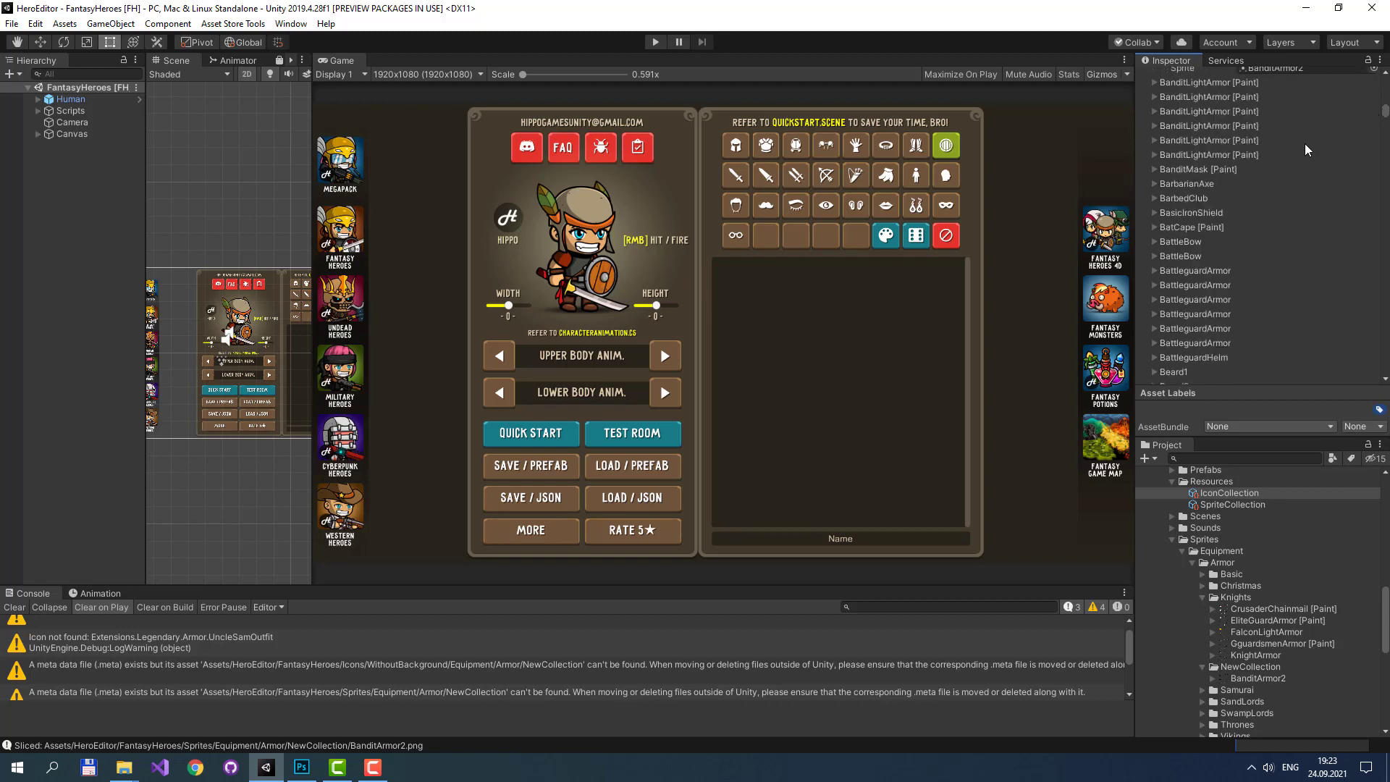
{"action": "scroll", "coordinate": [1152, 274], "scroll_direction": "up", "scroll_amount": 3}
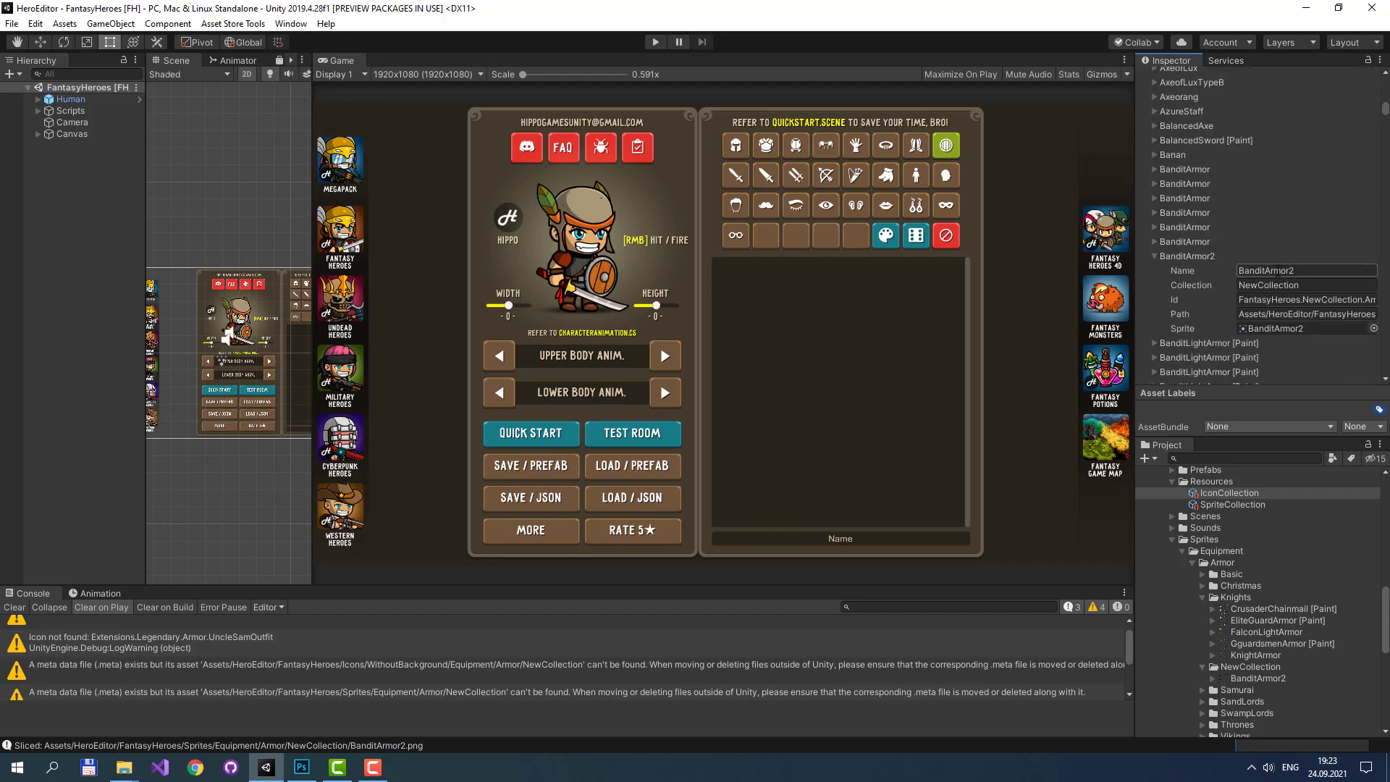
{"action": "left_click", "coordinate": [1299, 286]}
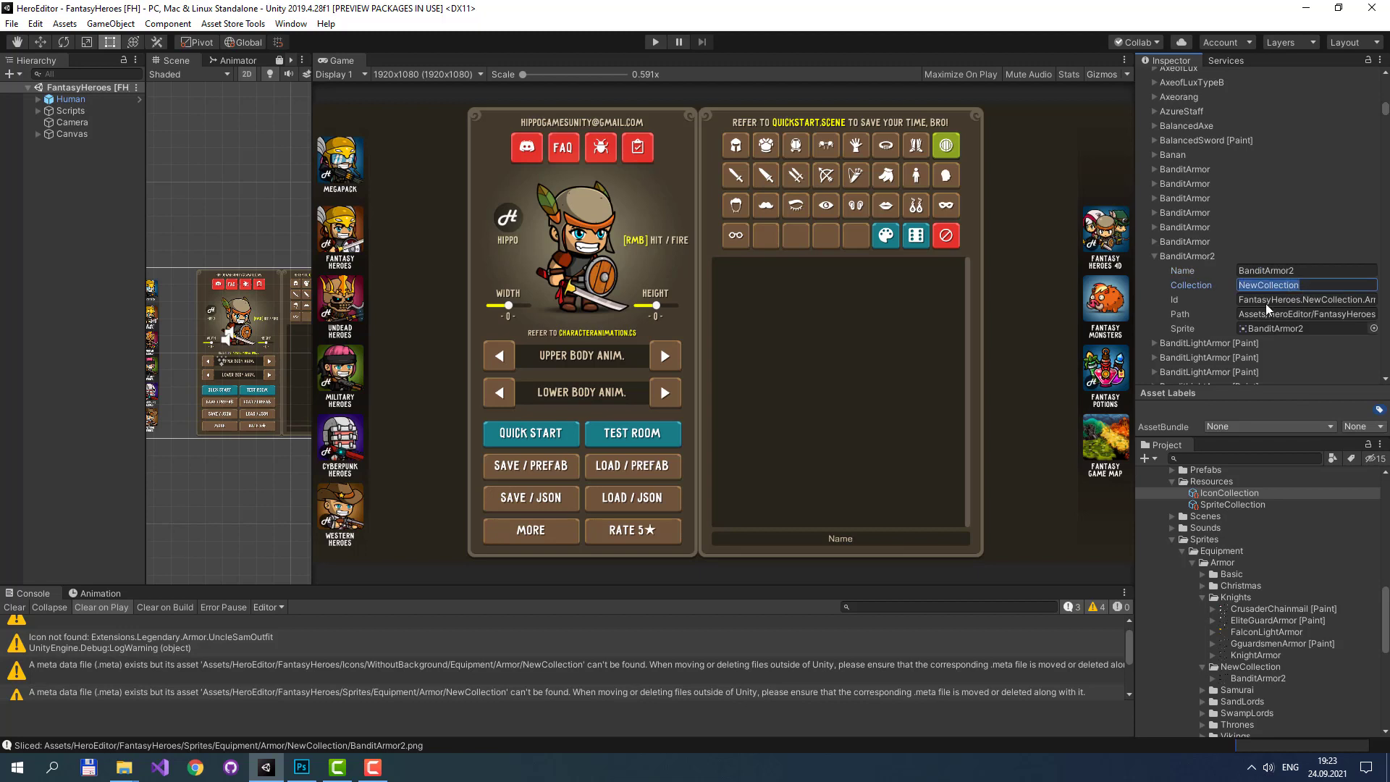
{"action": "left_click", "coordinate": [1252, 329]}
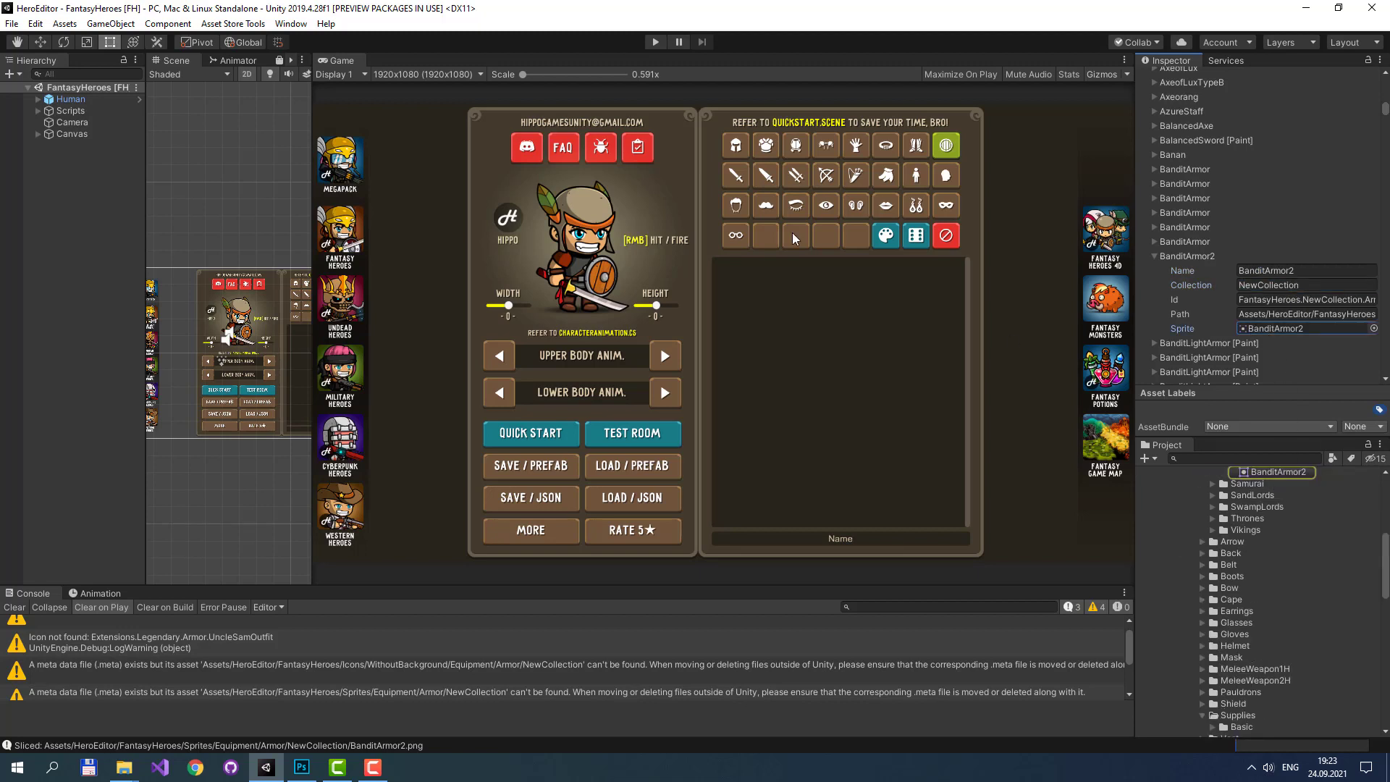
- Run the FantasyHeroes scene in Play mode and show the armor items in the character editor
{"action": "left_click", "coordinate": [768, 85]}
{"action": "left_click", "coordinate": [656, 42]}
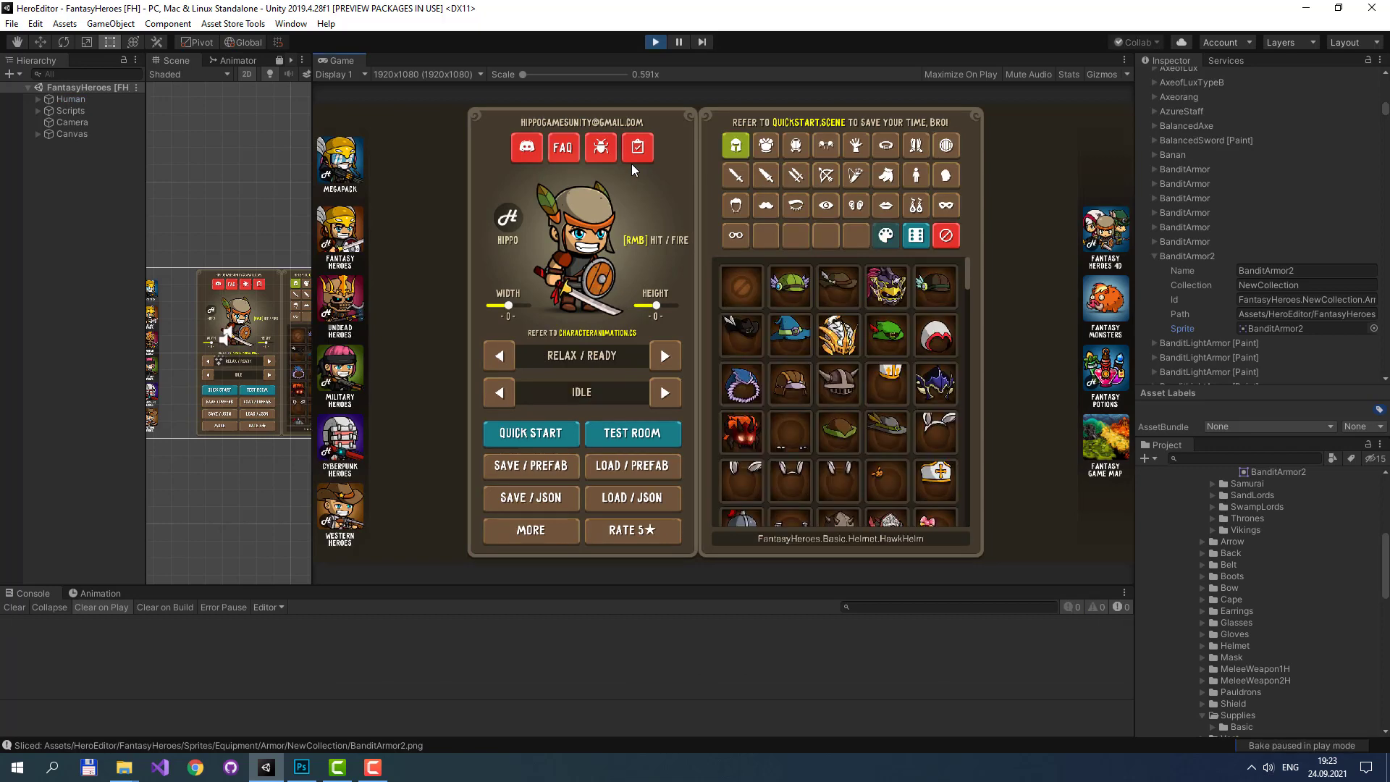
{"action": "left_click", "coordinate": [767, 147]}
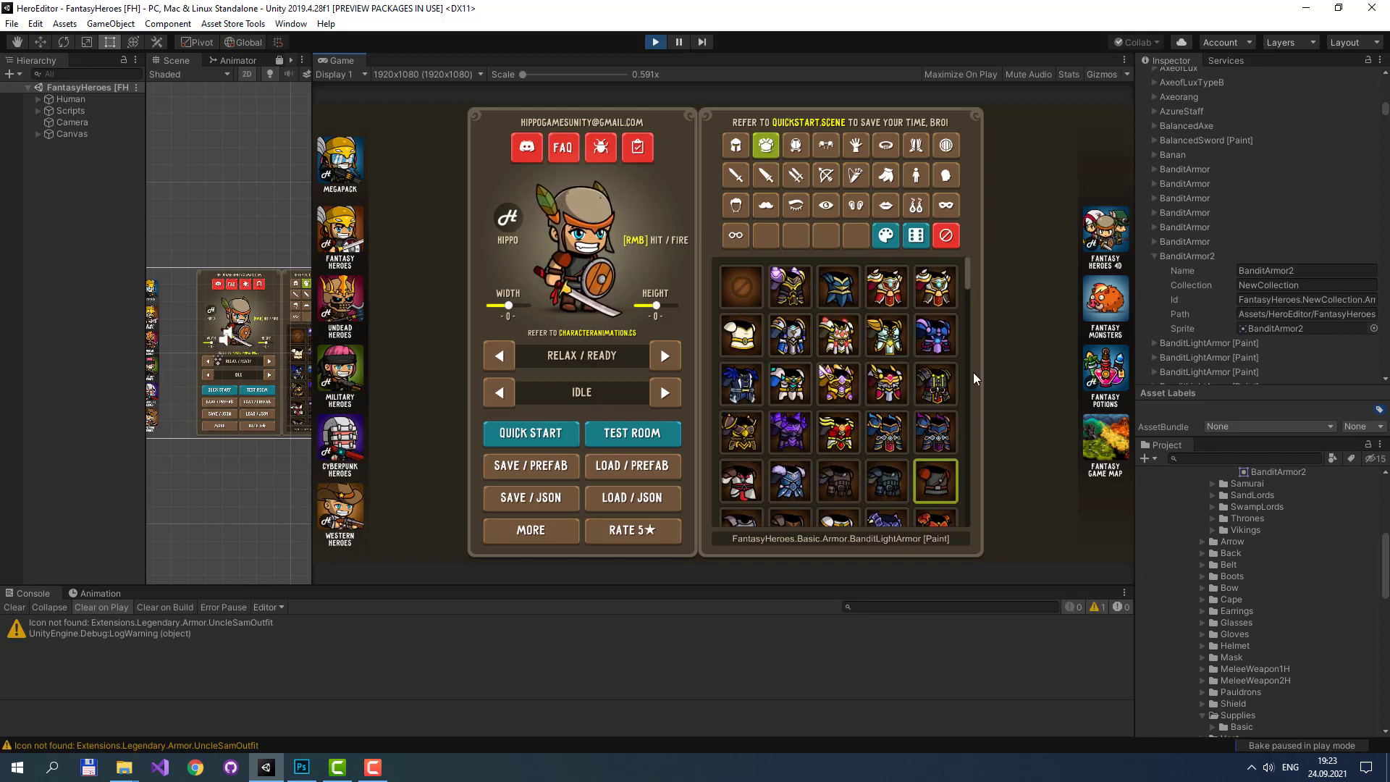
- Compare the NewCollection BanditArmor2 with the Basic BanditArmor in the armor grid, leaving BanditArmor2 selected
{"action": "left_click", "coordinate": [886, 480]}
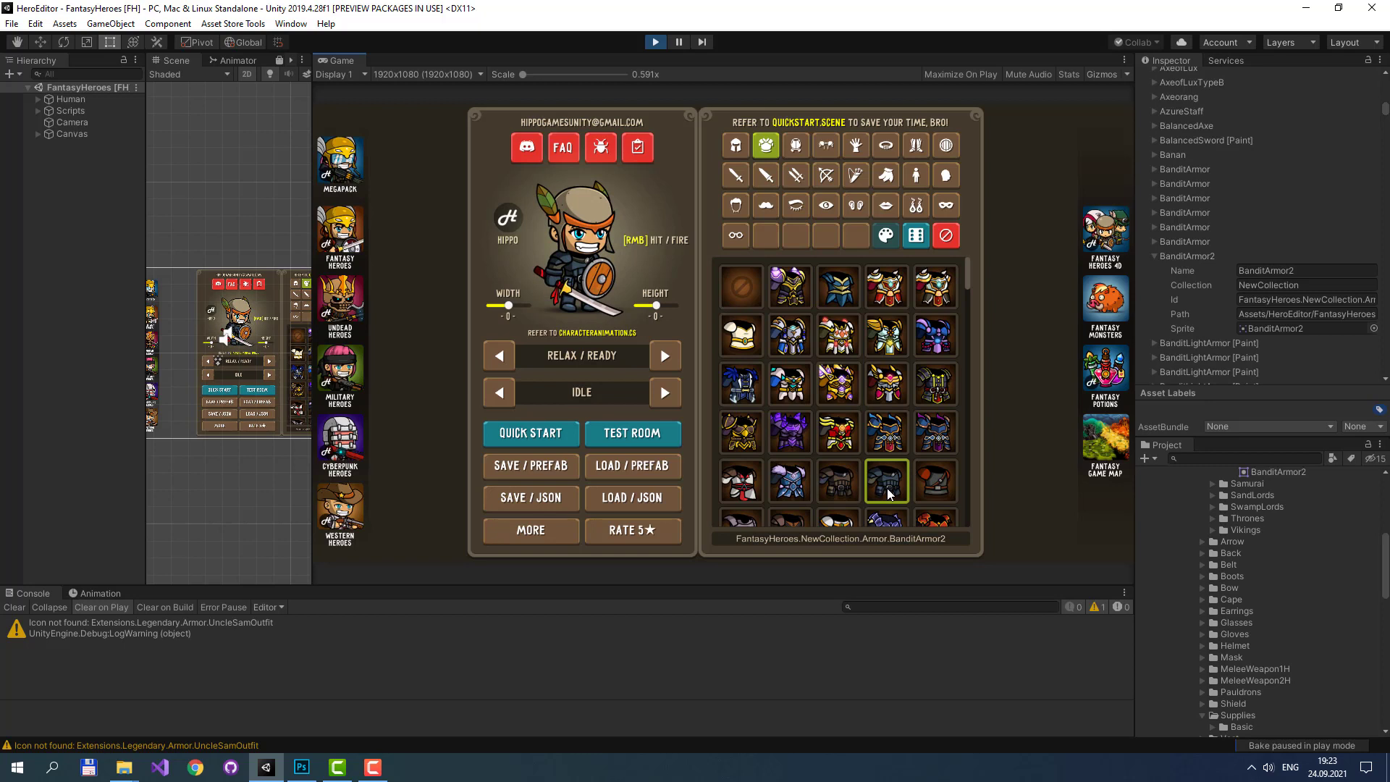
{"action": "left_click", "coordinate": [844, 483]}
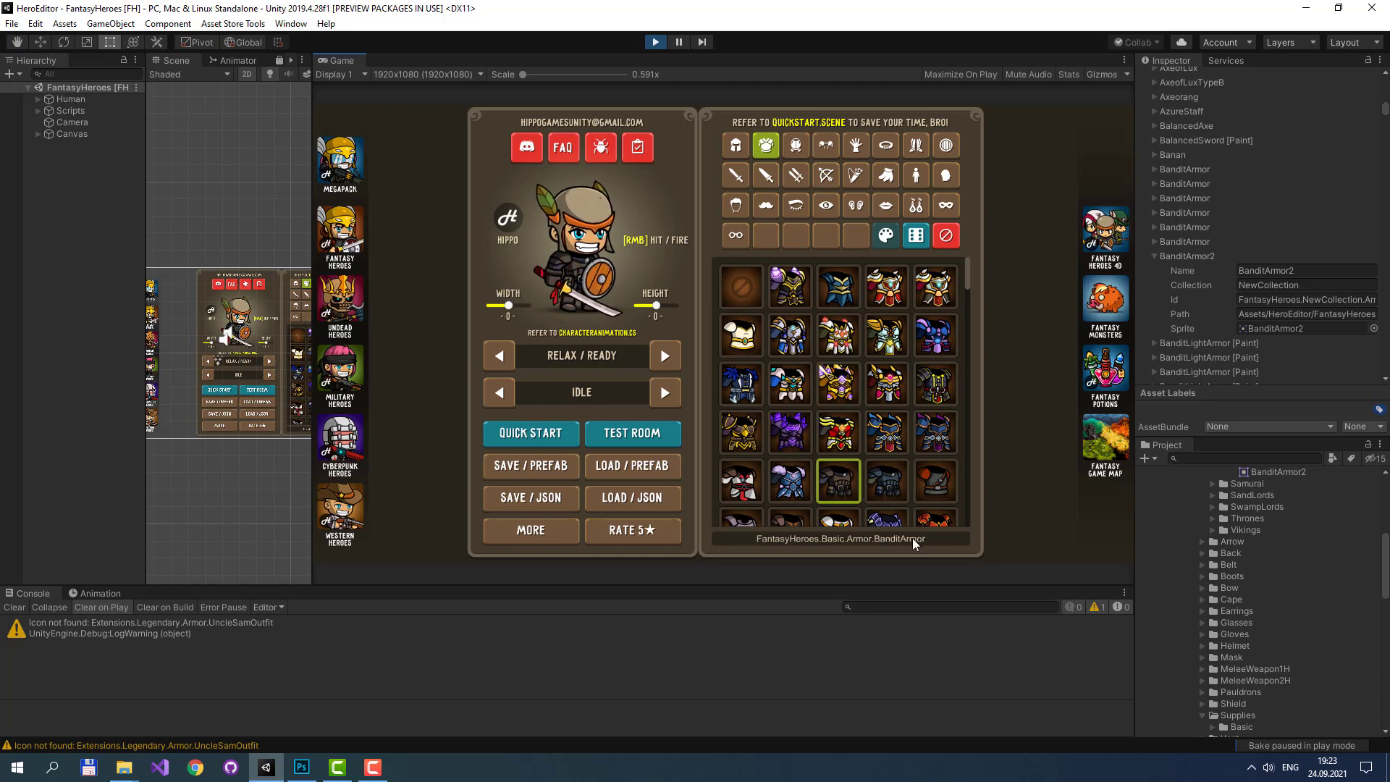
{"action": "left_click", "coordinate": [891, 483]}
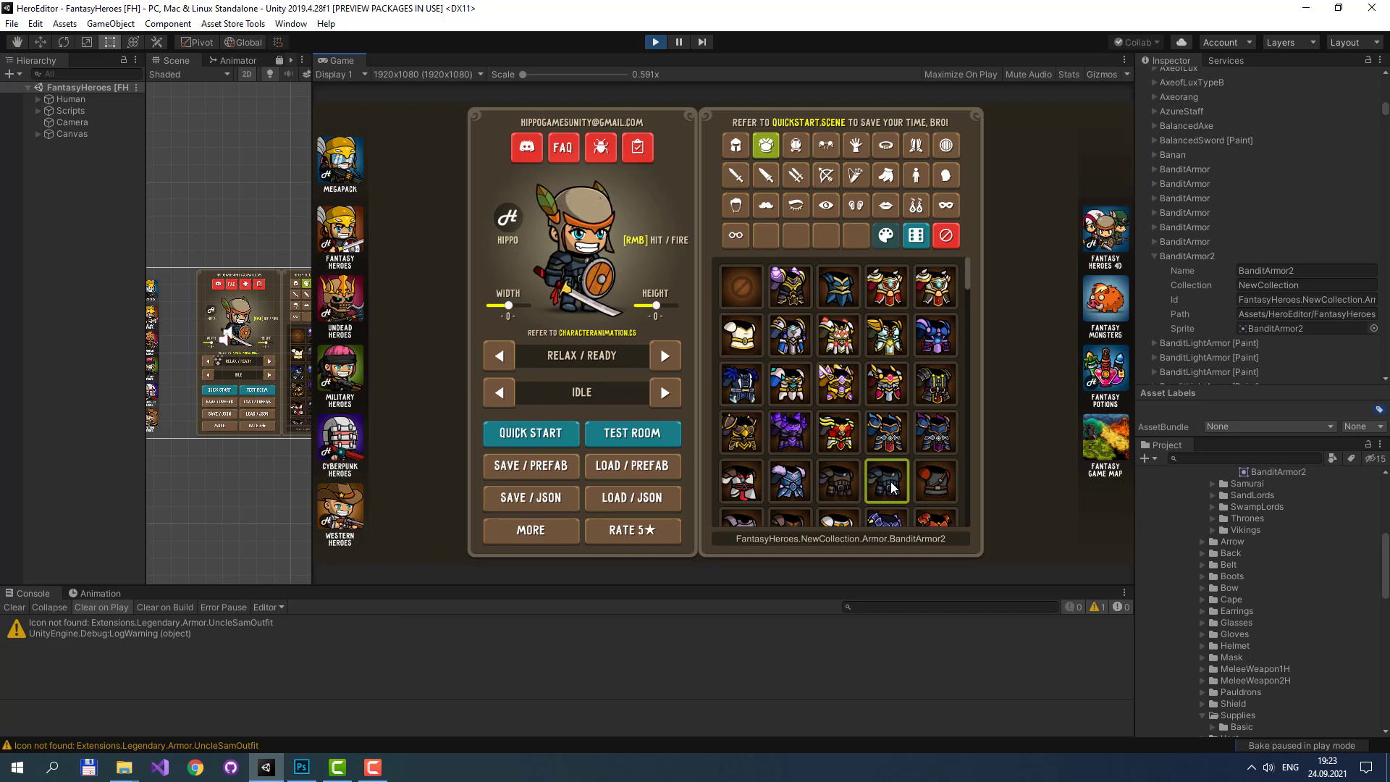